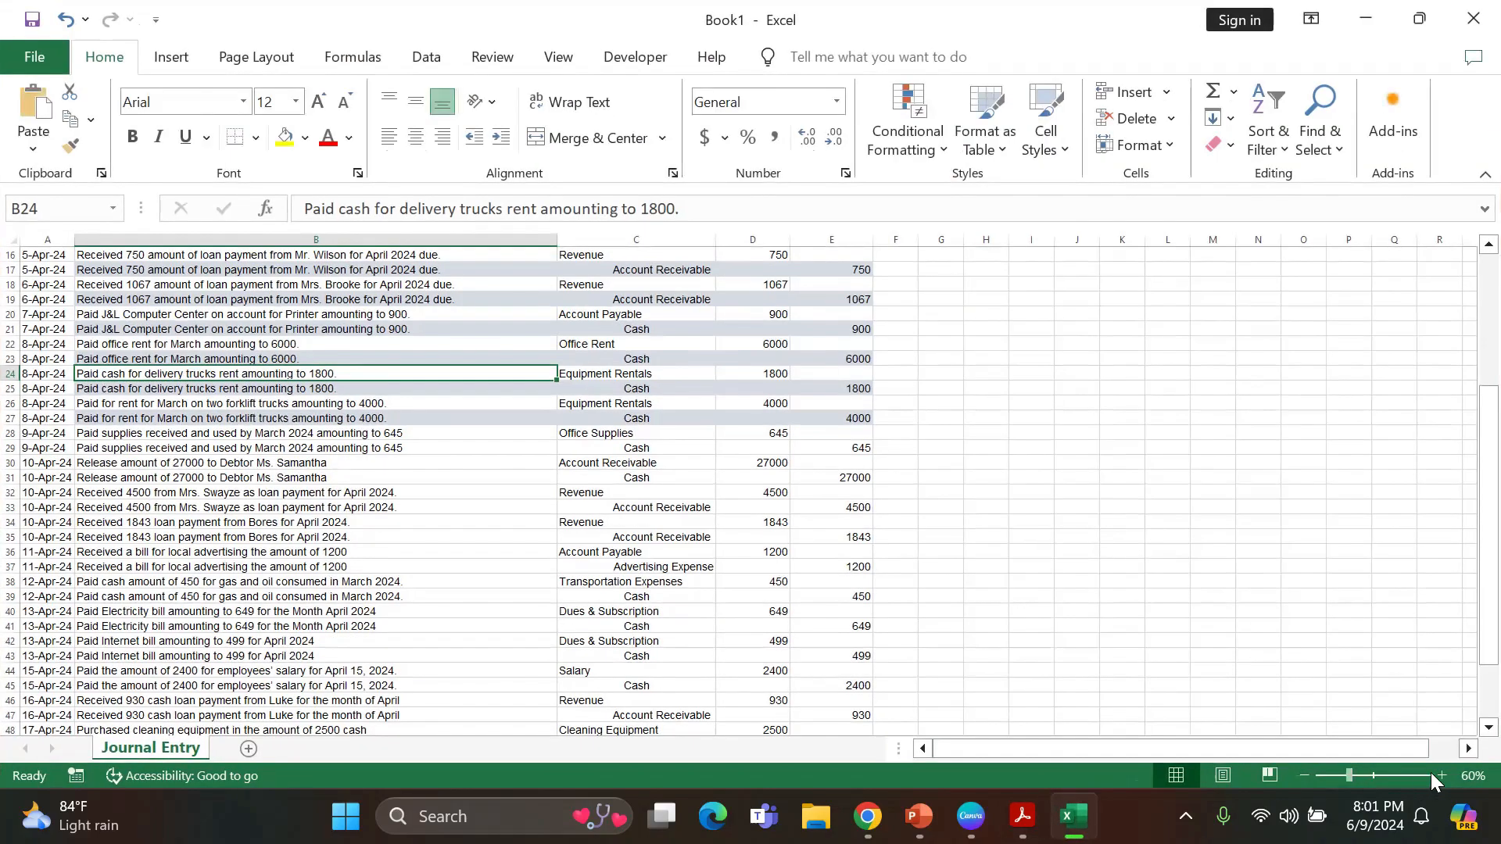
Create a PivotTable on a new worksheet from the Journal Entry data in range A1:E53.
left_click(1442, 775)
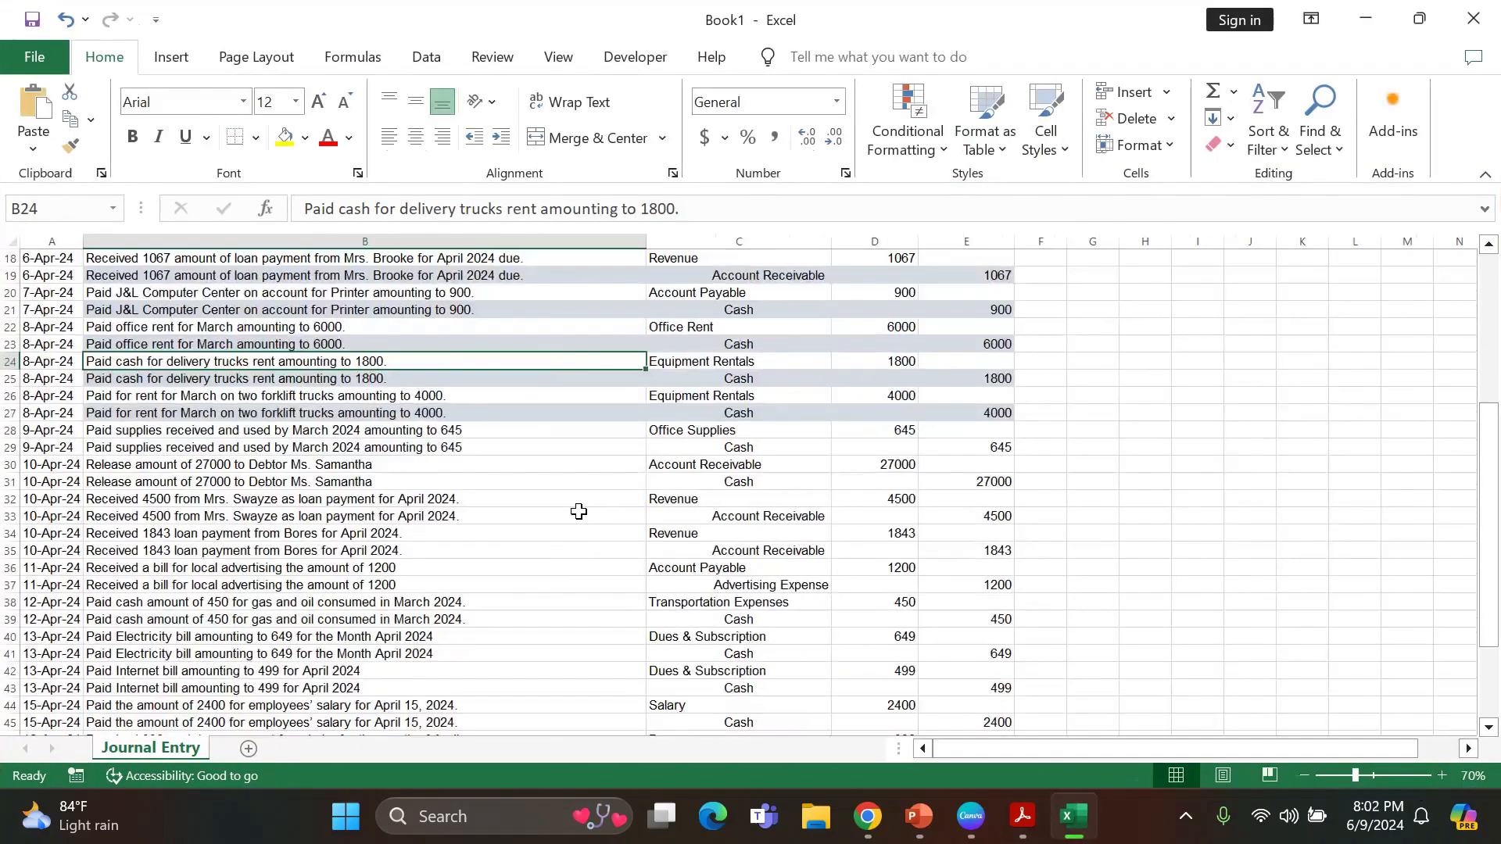
scroll(579, 509, "up", 6)
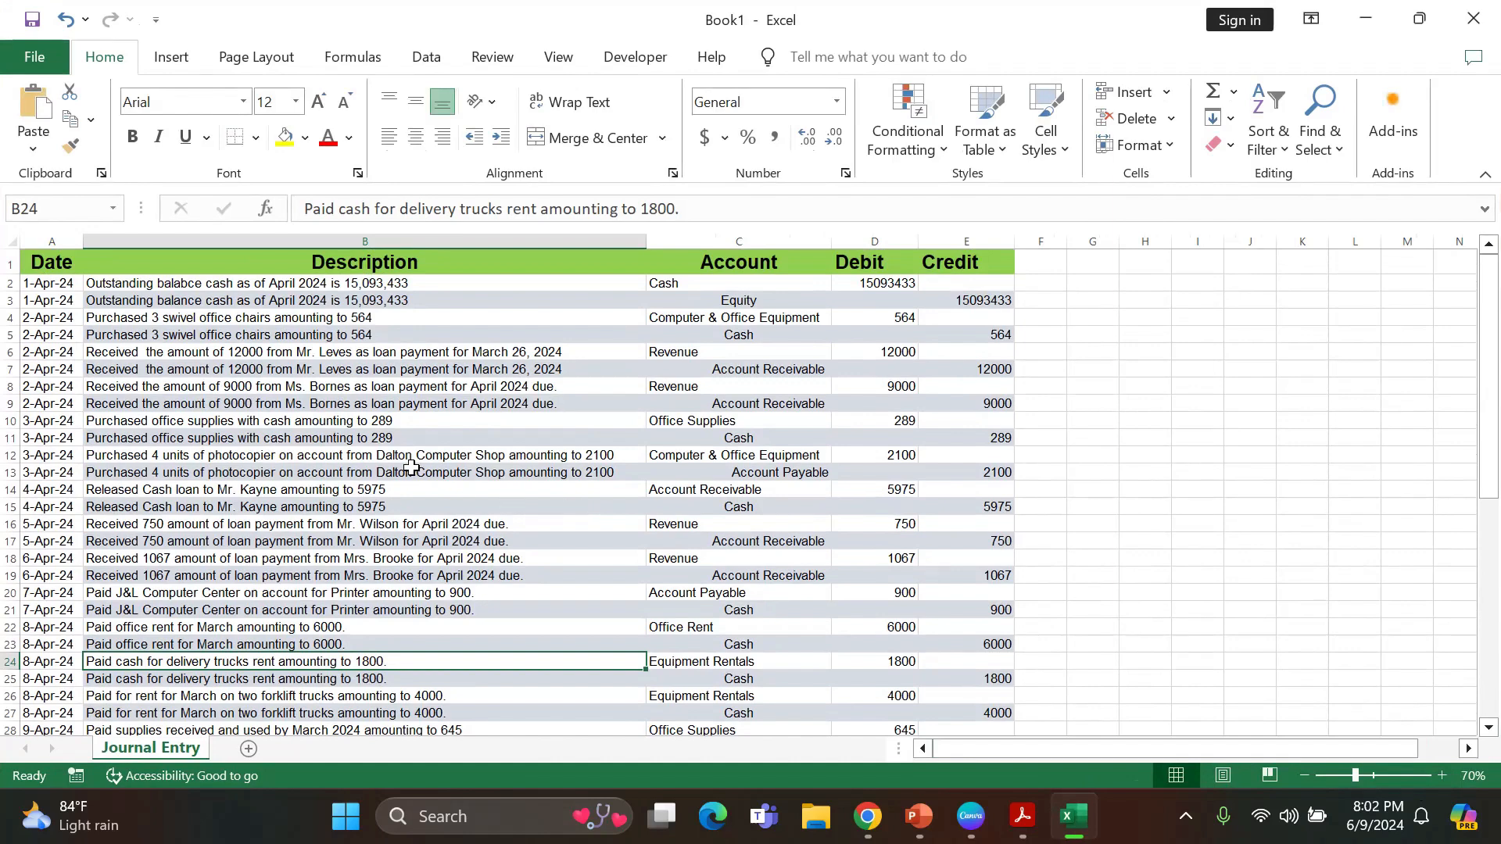
left_click(195, 336)
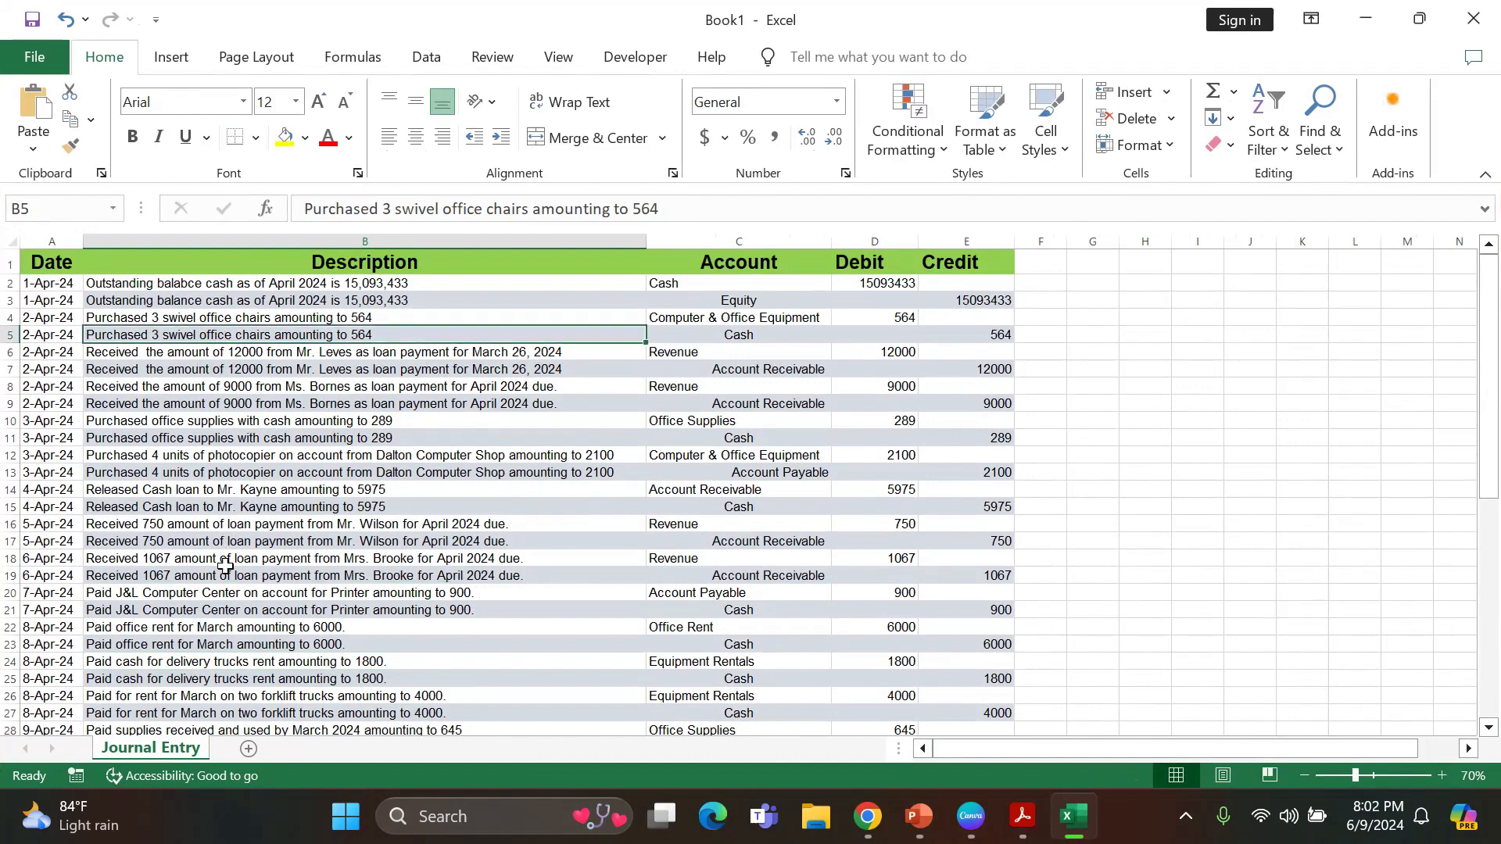
left_click(250, 441)
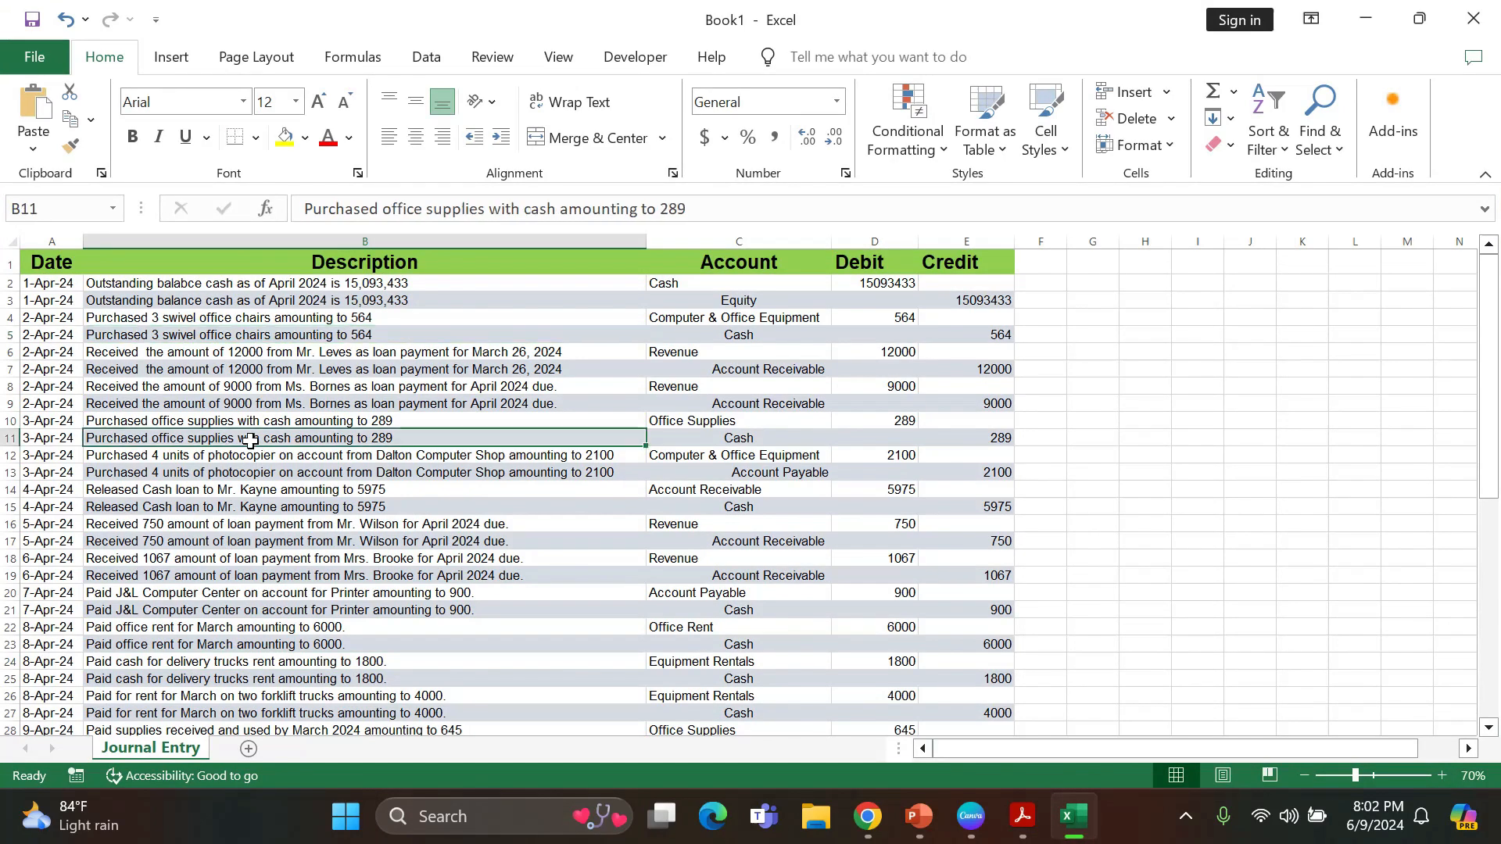
left_click(184, 61)
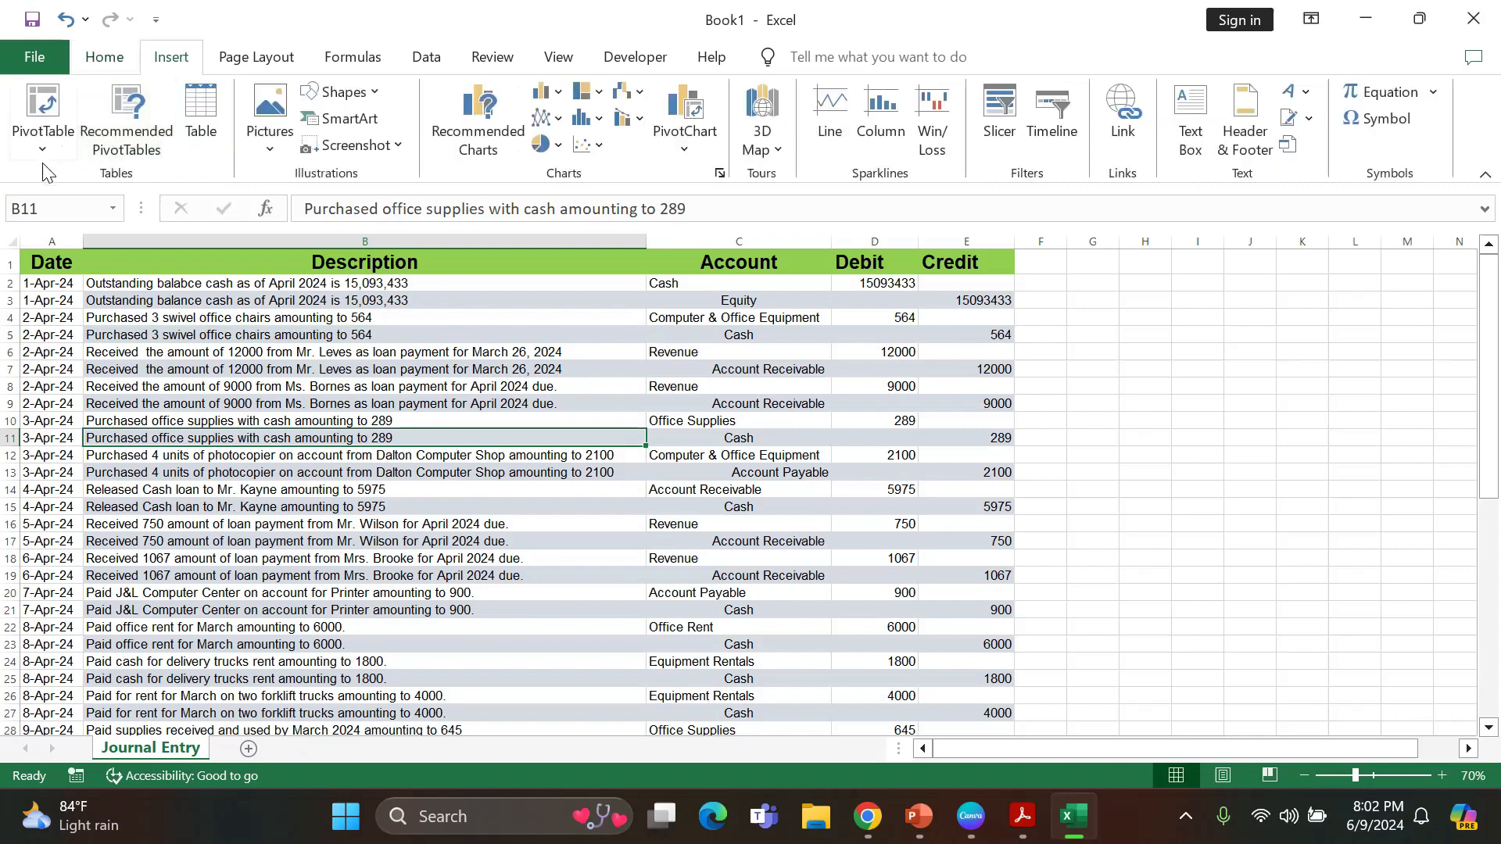
left_click(42, 150)
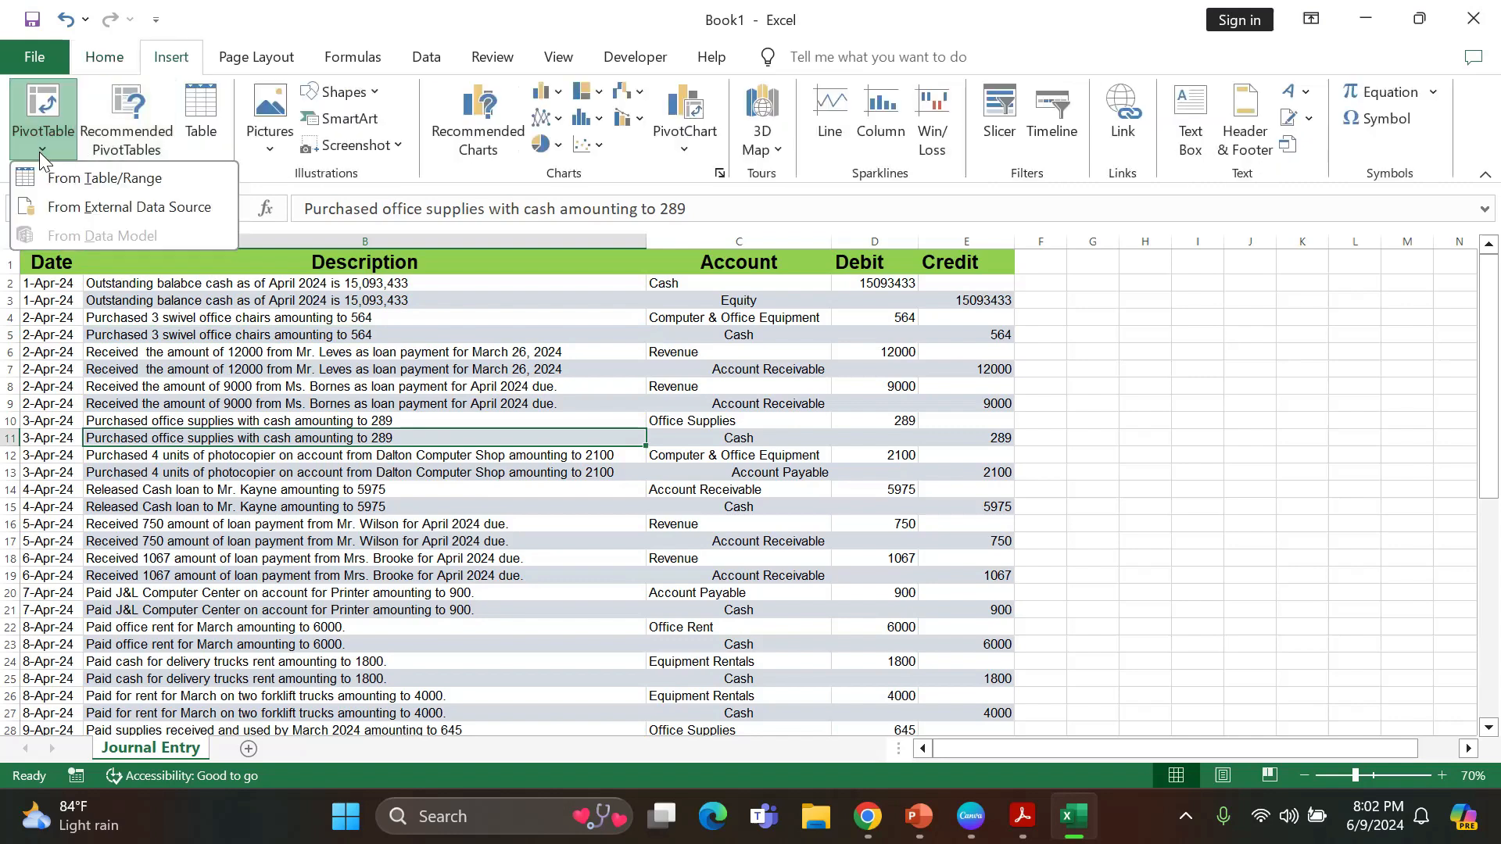
left_click(109, 181)
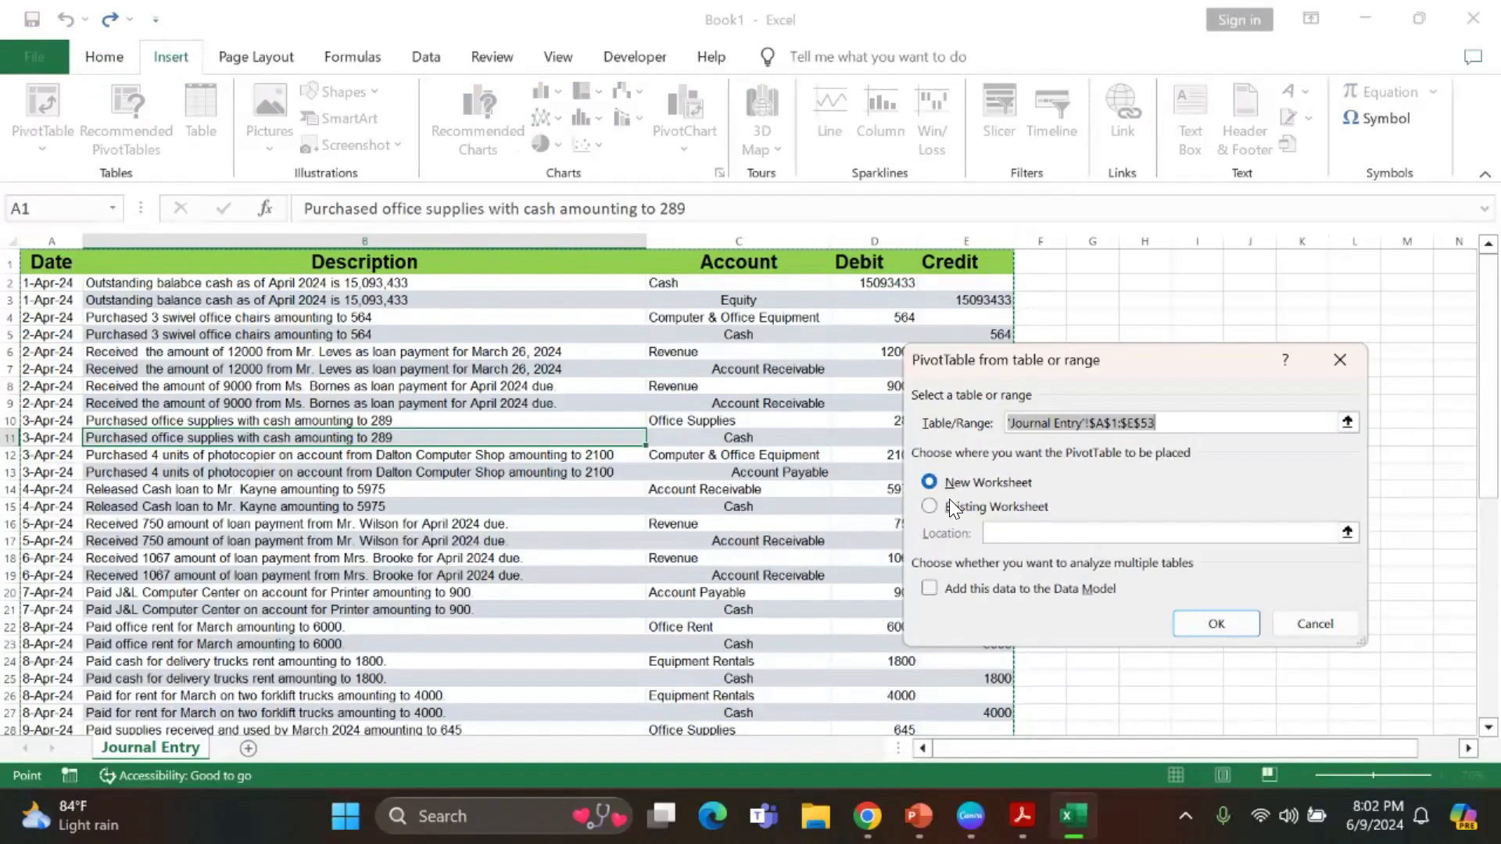
left_click(928, 480)
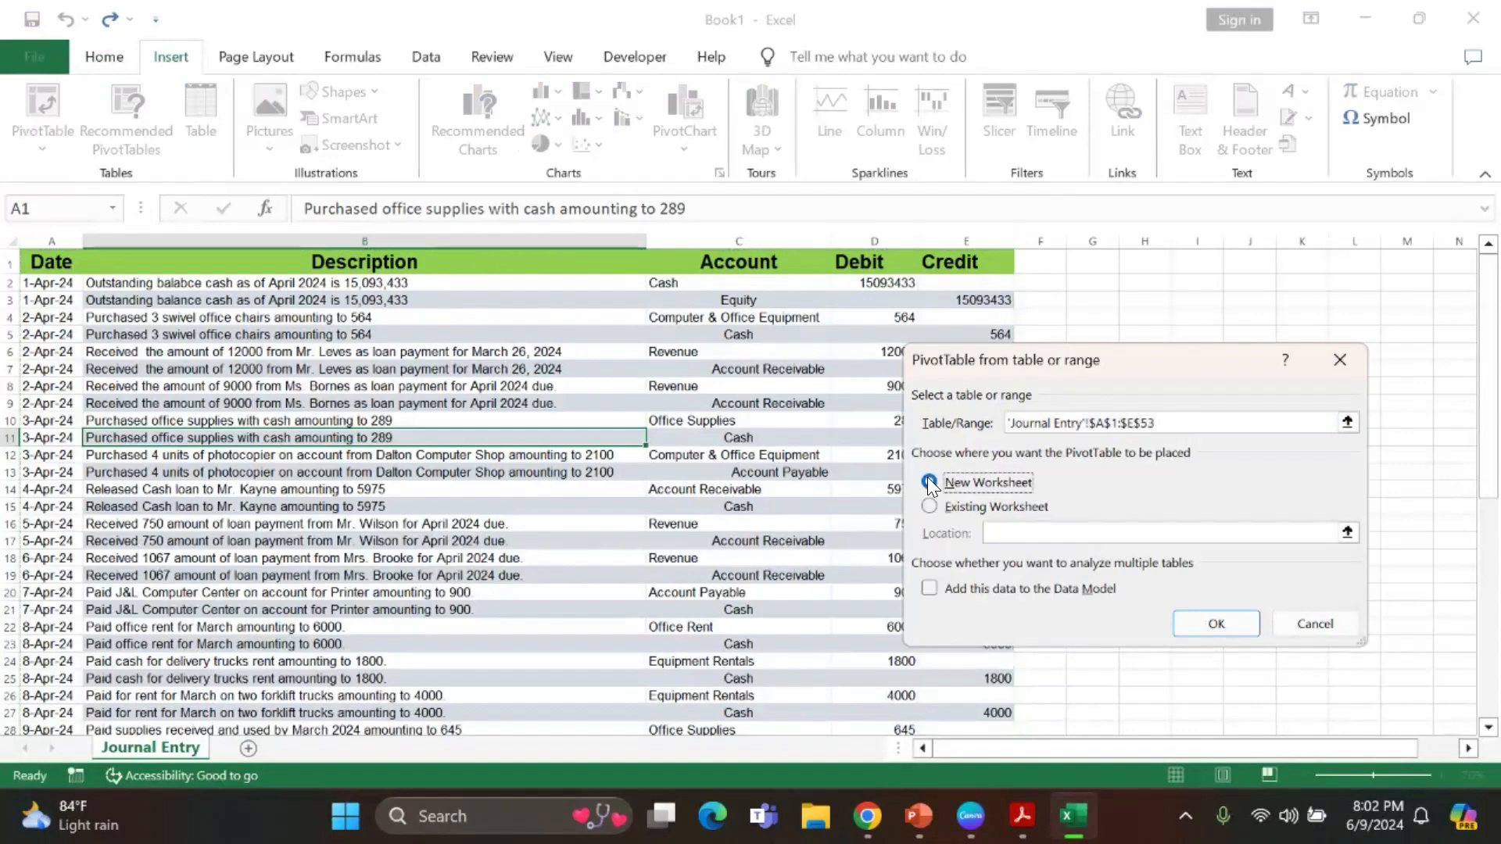
left_click(1215, 624)
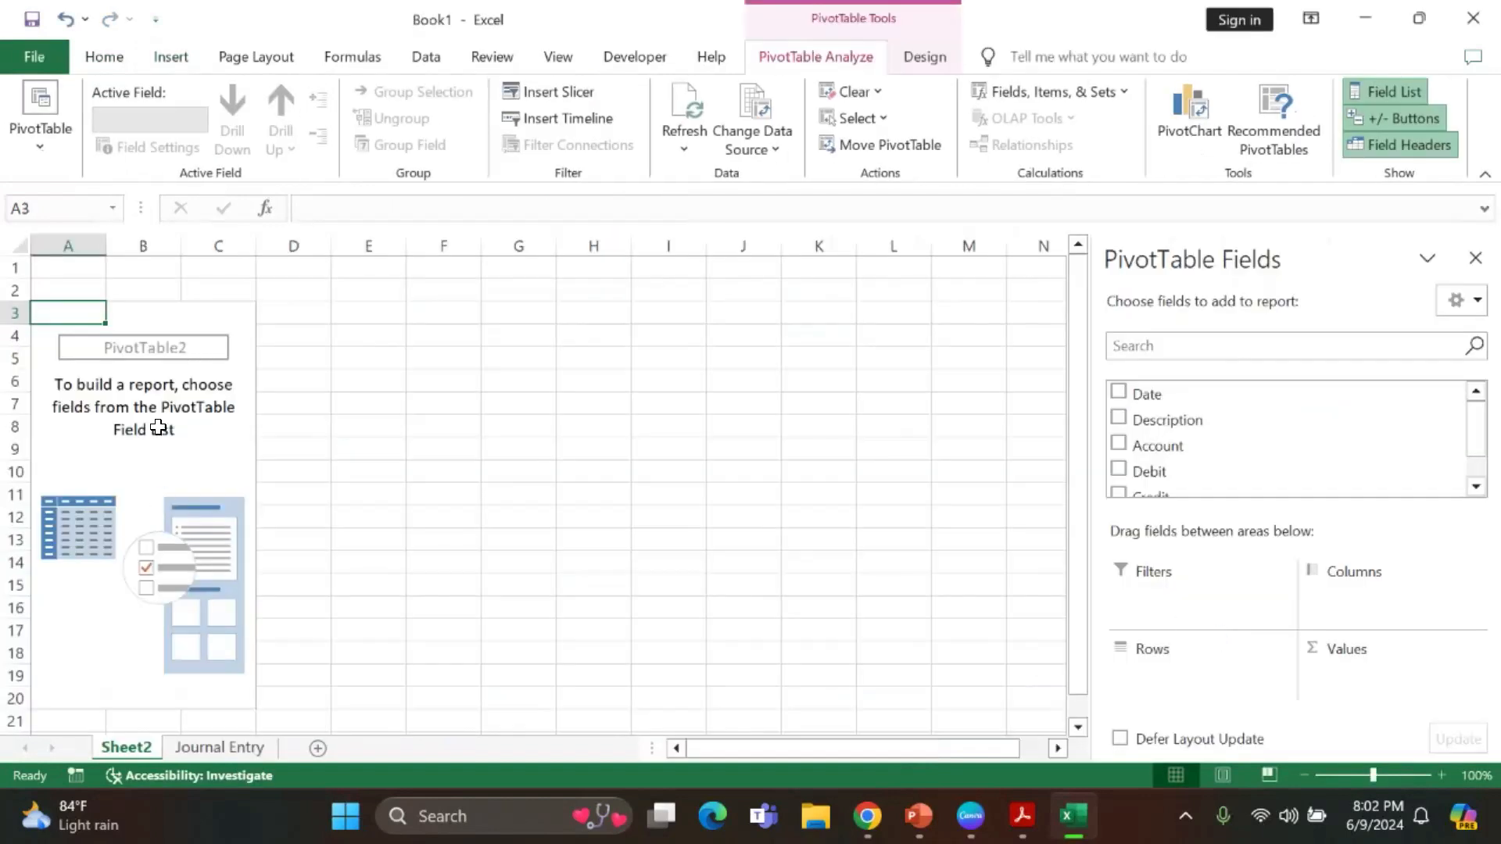
Move the new PivotTable sheet after the Journal Entry sheet and rename it General Ledger.
left_click_drag(127, 748, 280, 753)
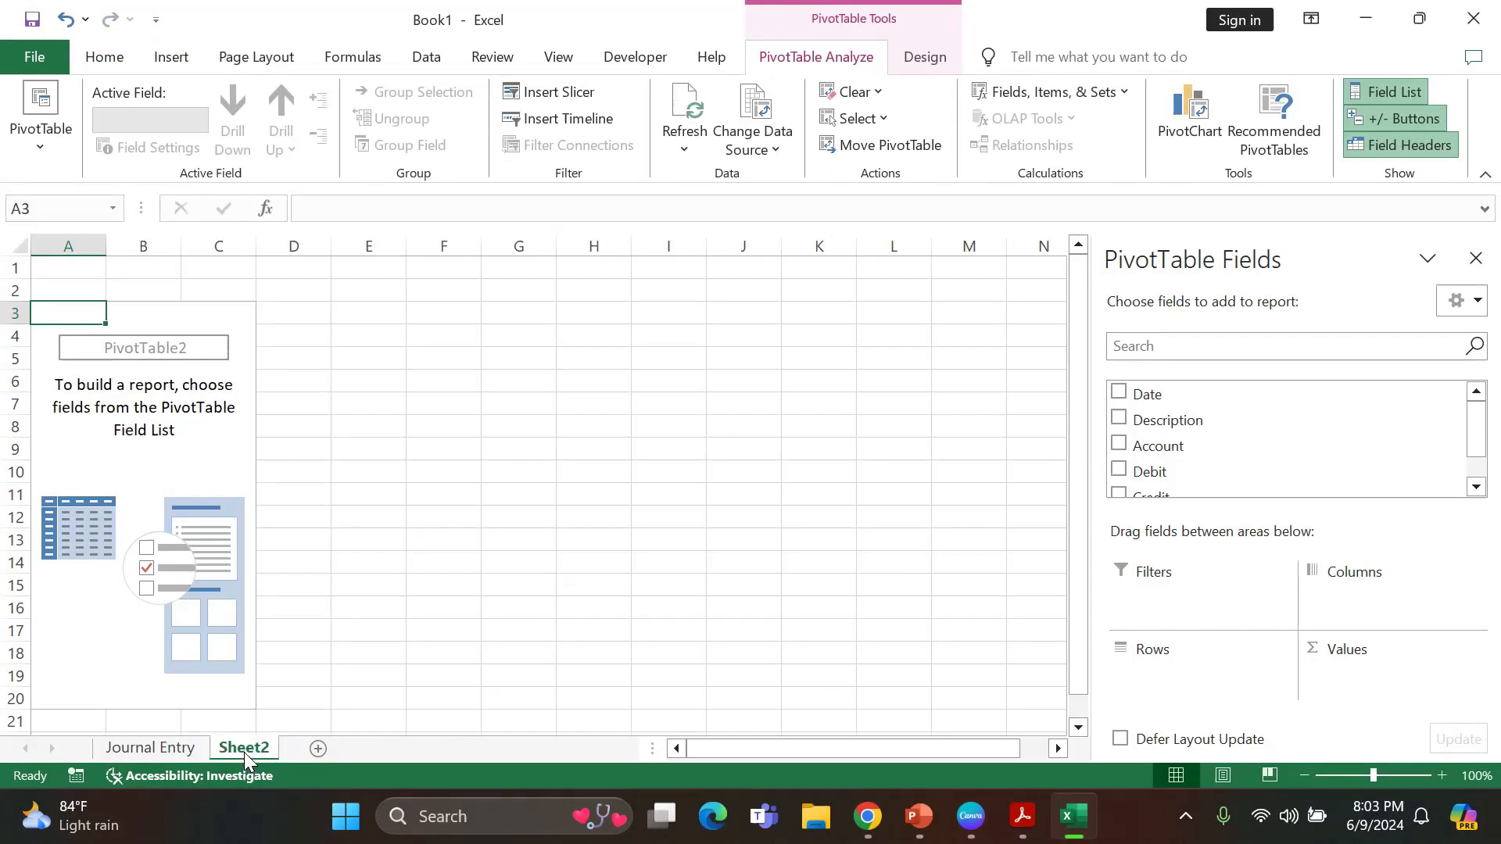
right_click(244, 752)
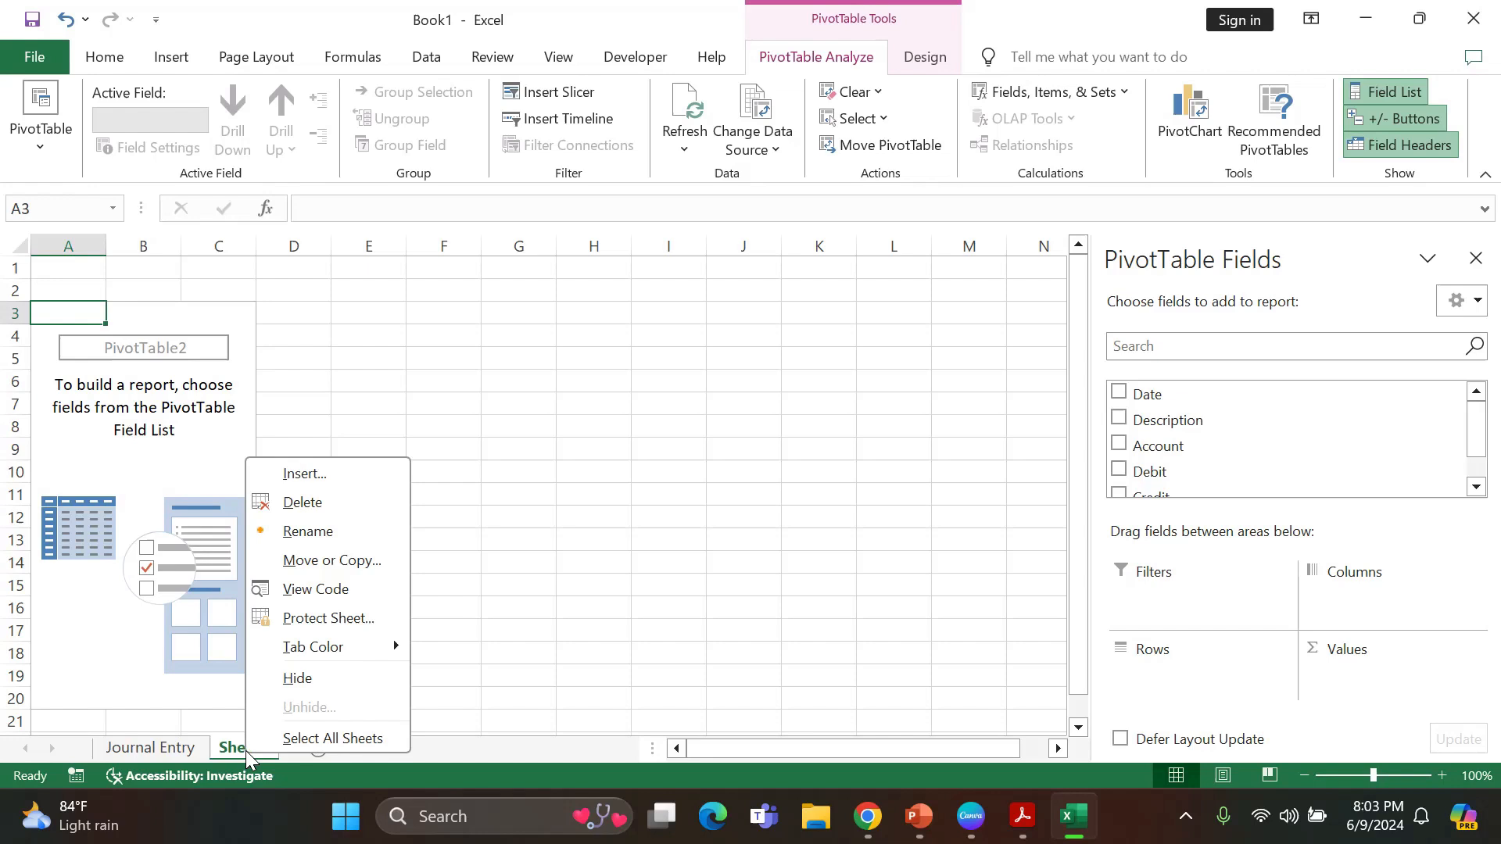
left_click(337, 534)
type("G")
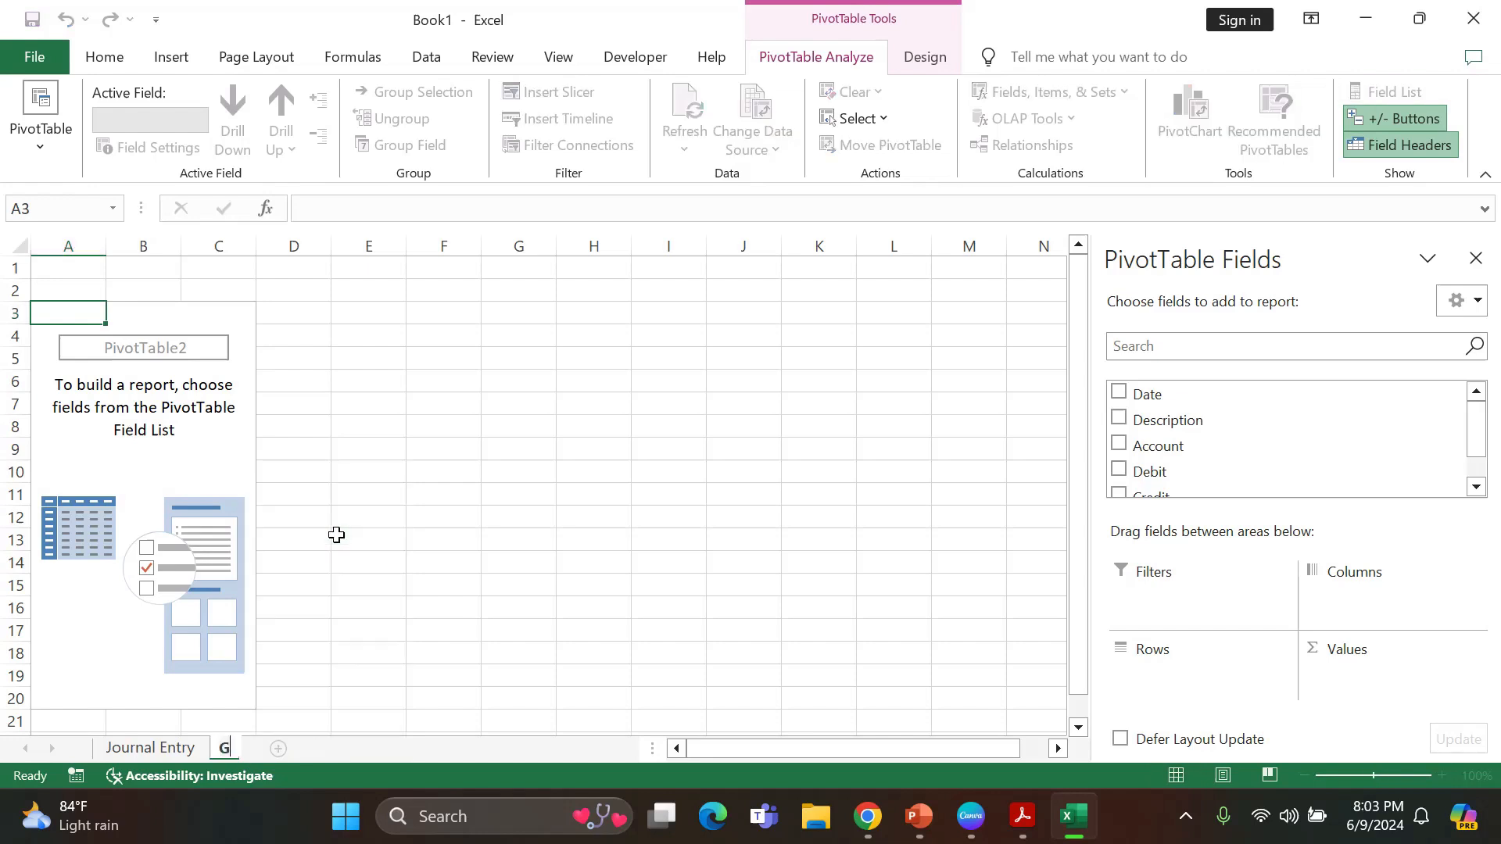
type("eneral Ledger")
left_click(332, 530)
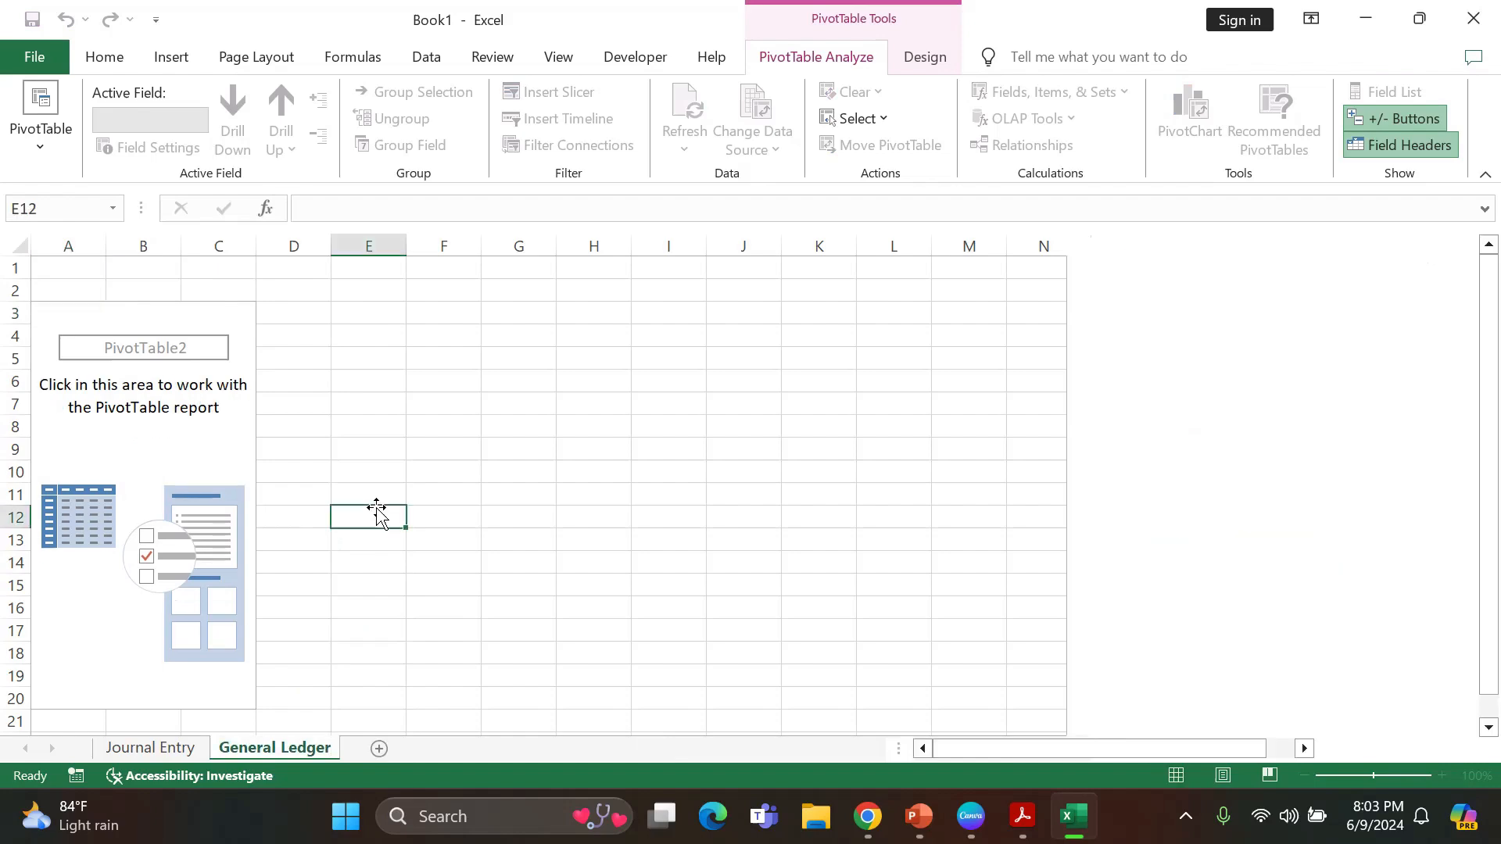
Add the Date and Account fields to the rows of the PivotTable on the General Ledger sheet.
left_click(210, 378)
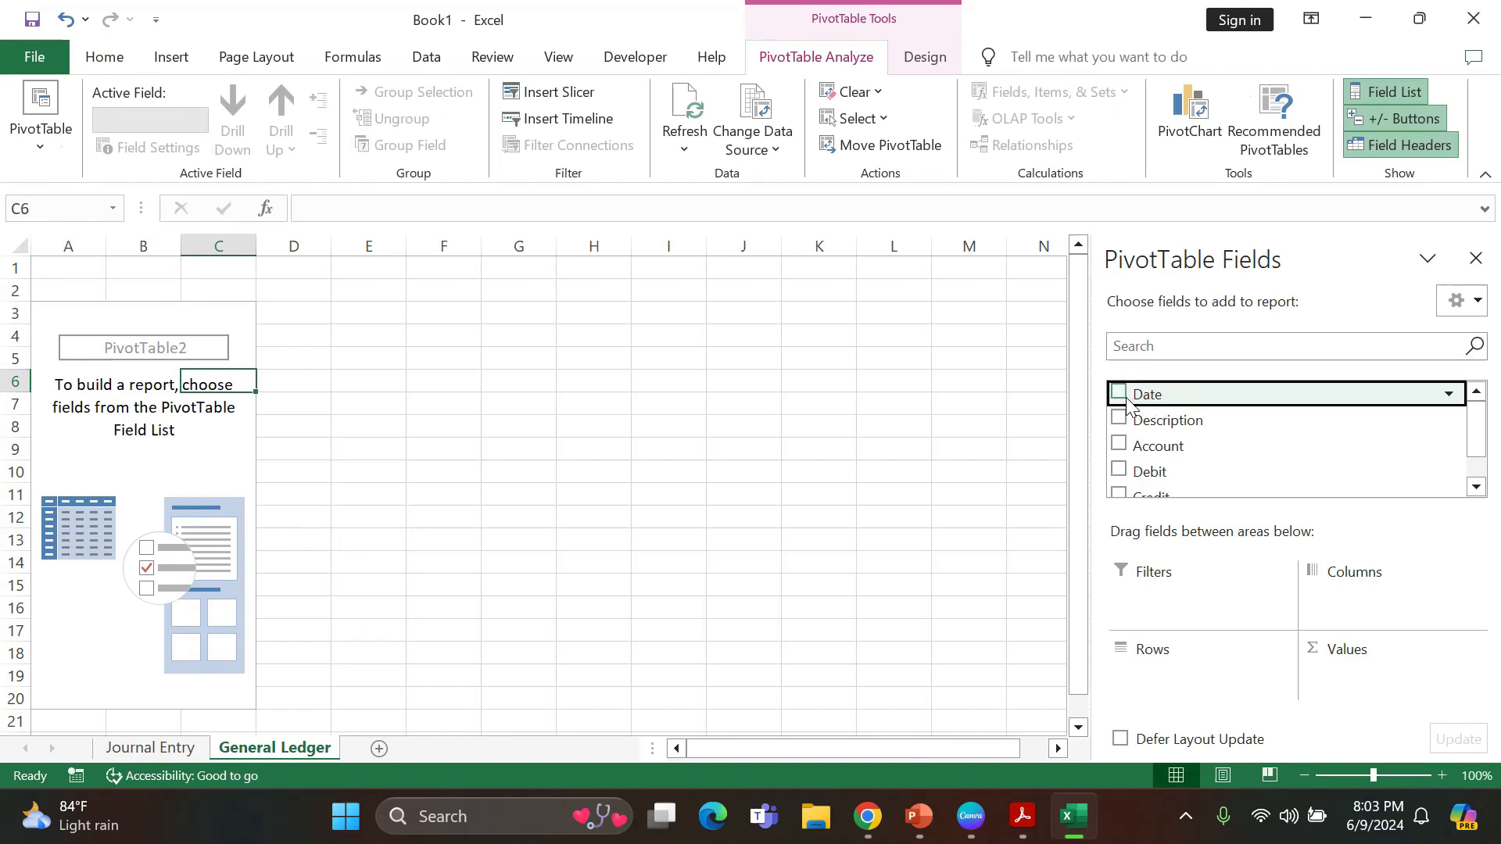
left_click(1131, 397)
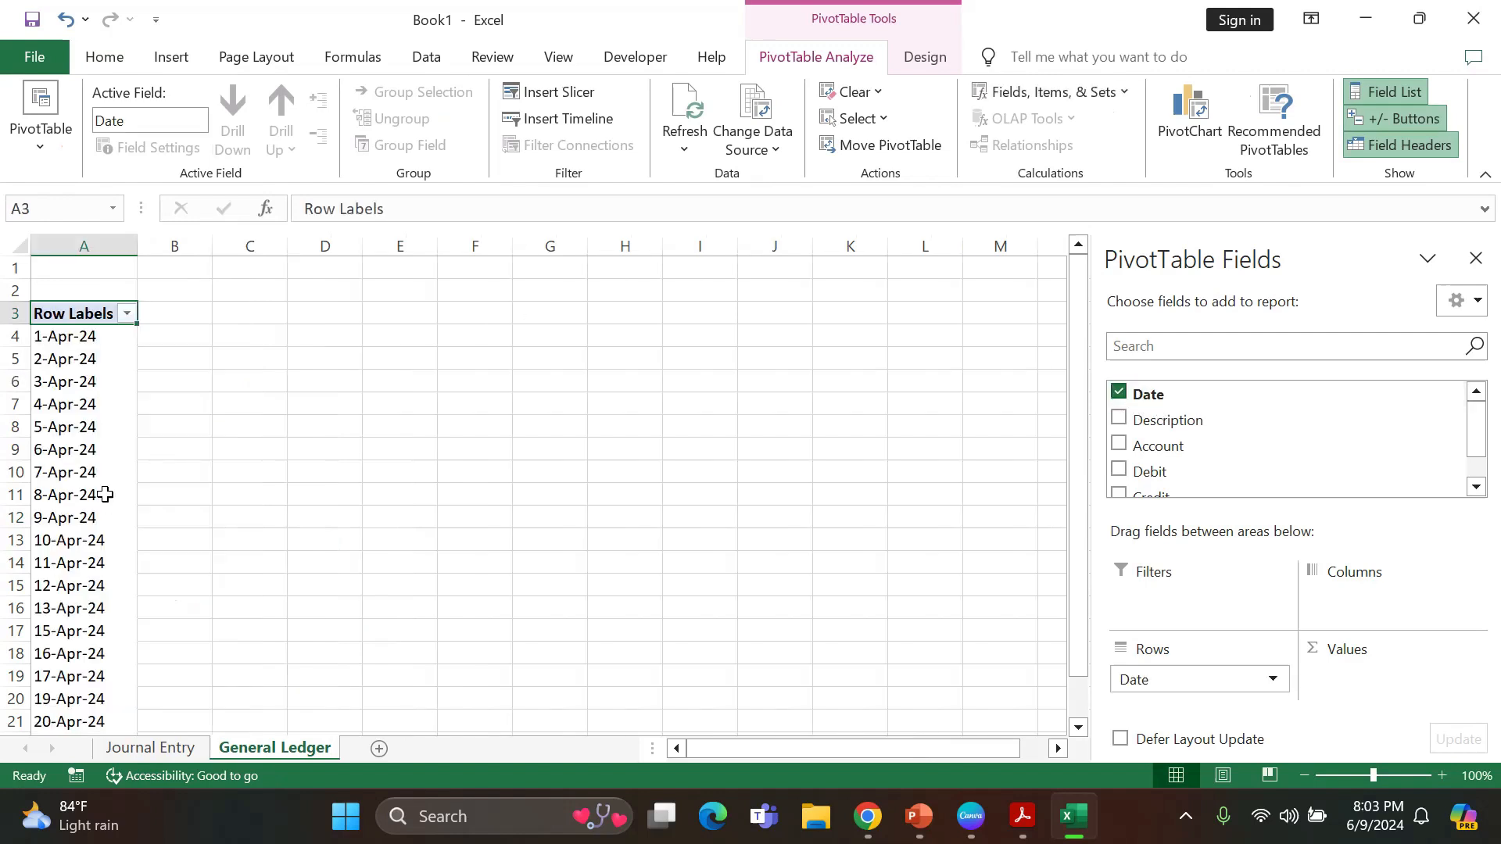
scroll(98, 422, "down", 1)
scroll(98, 424, "down", 1)
scroll(87, 526, "up", 2)
left_click(79, 338)
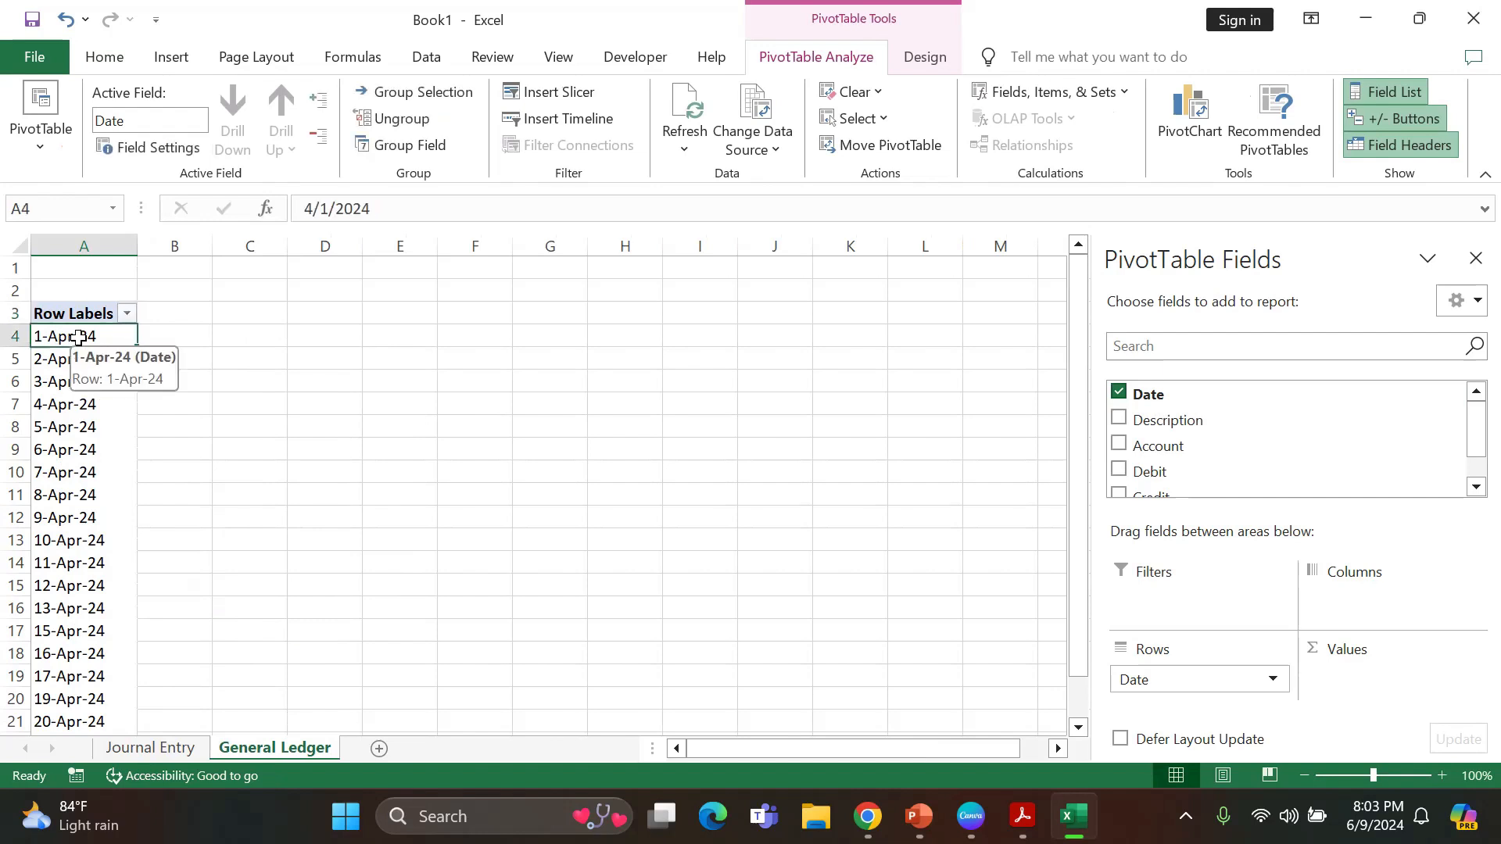
right_click(80, 339)
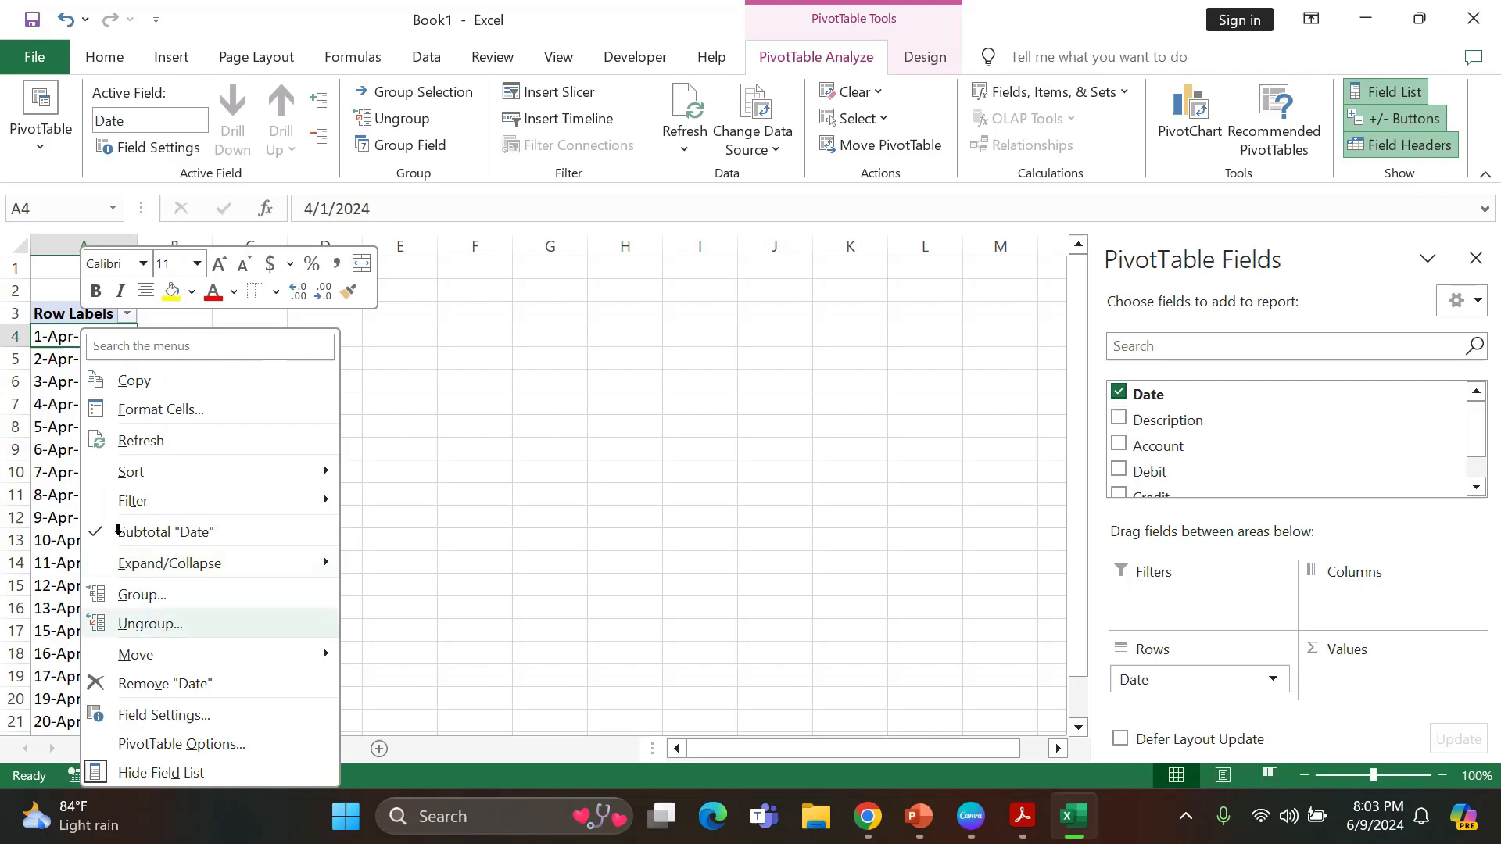
key("Escape")
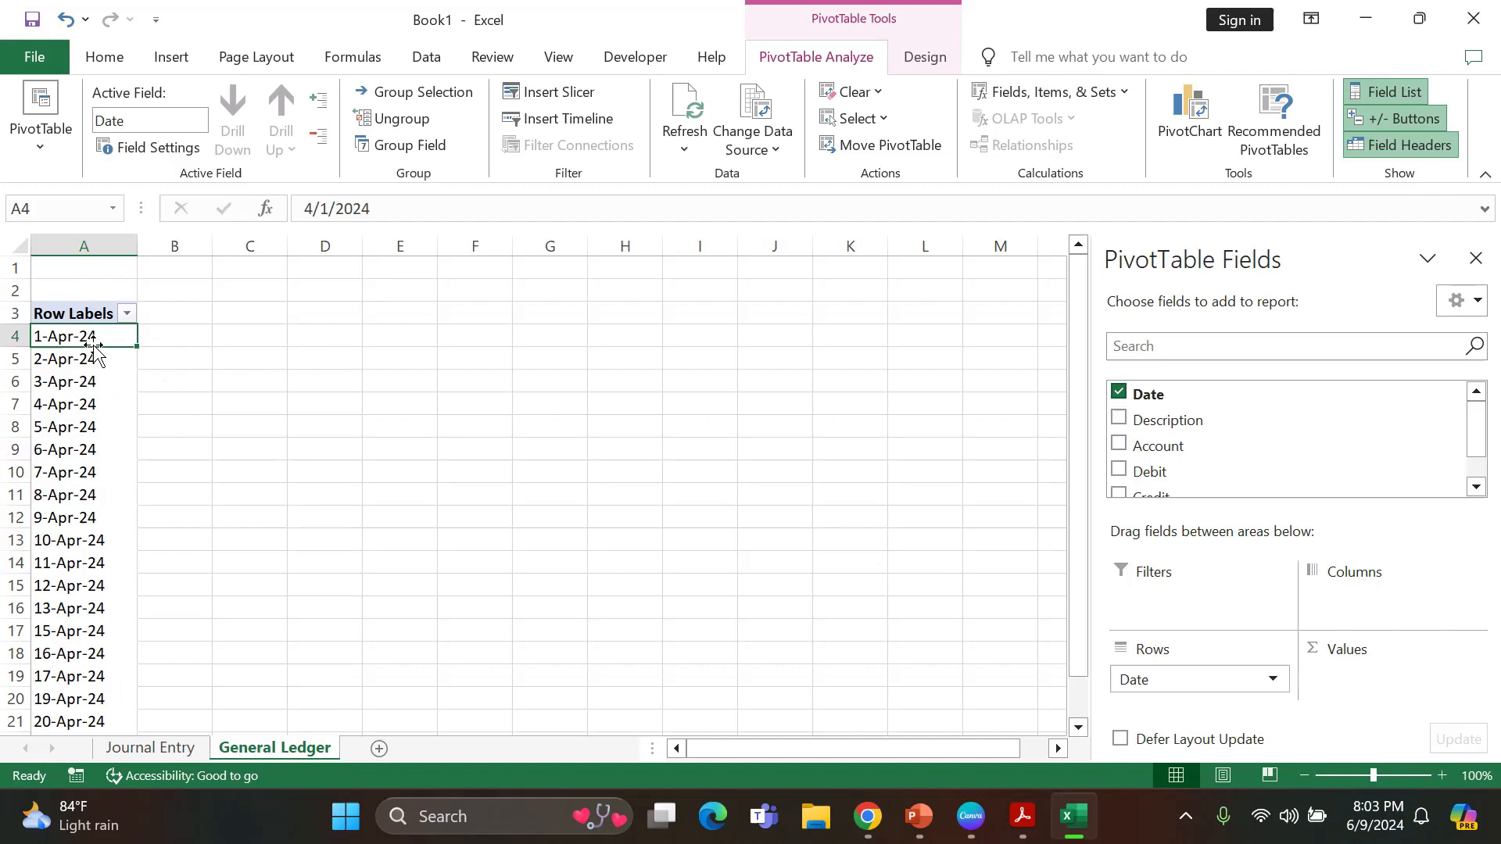
left_click(1119, 444)
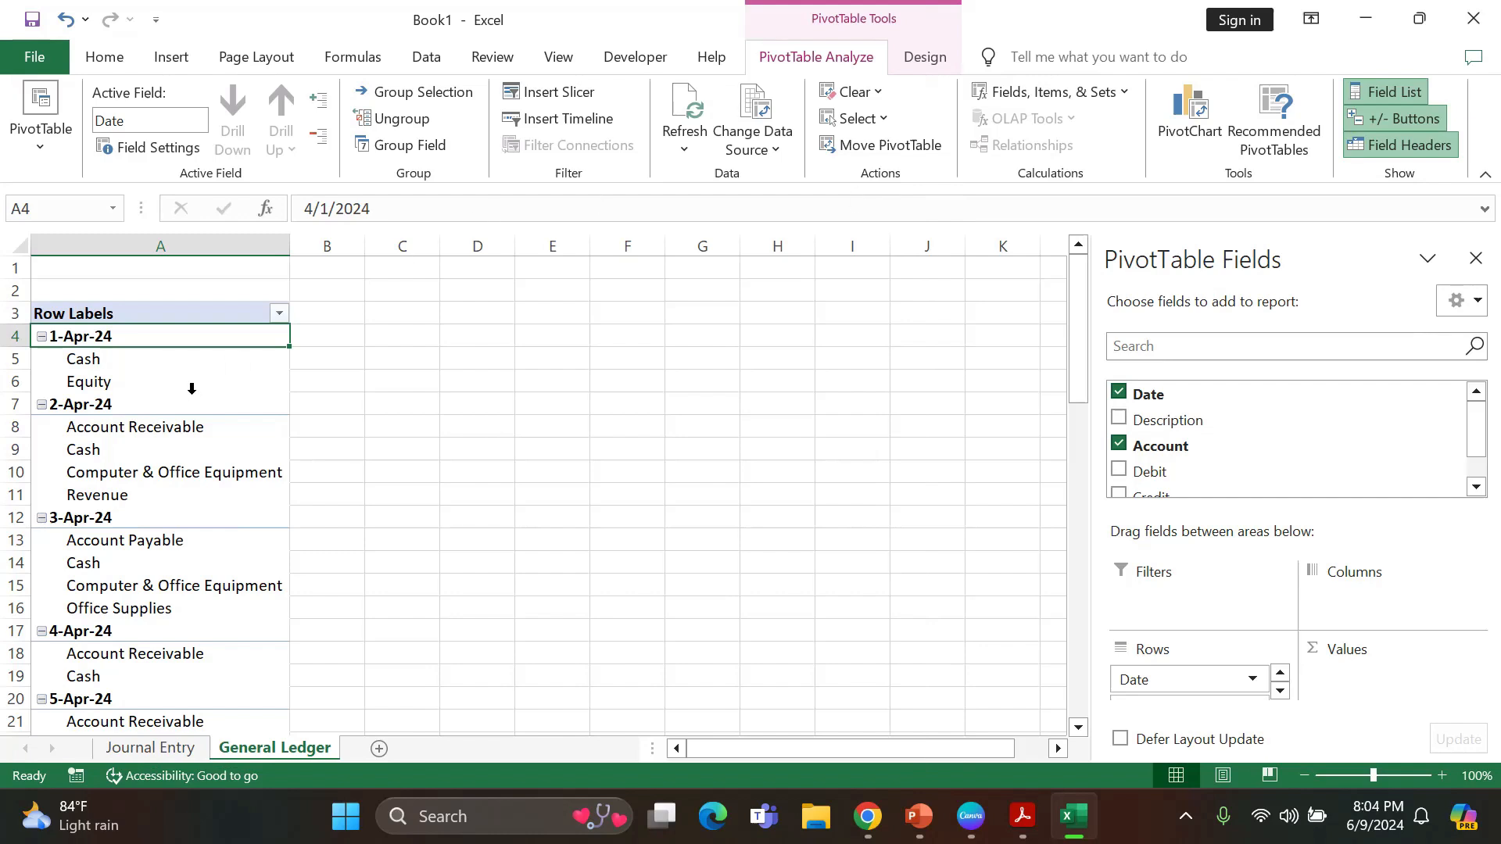
Show the General Ledger PivotTable in tabular form and turn off its subtotals.
left_click(117, 364)
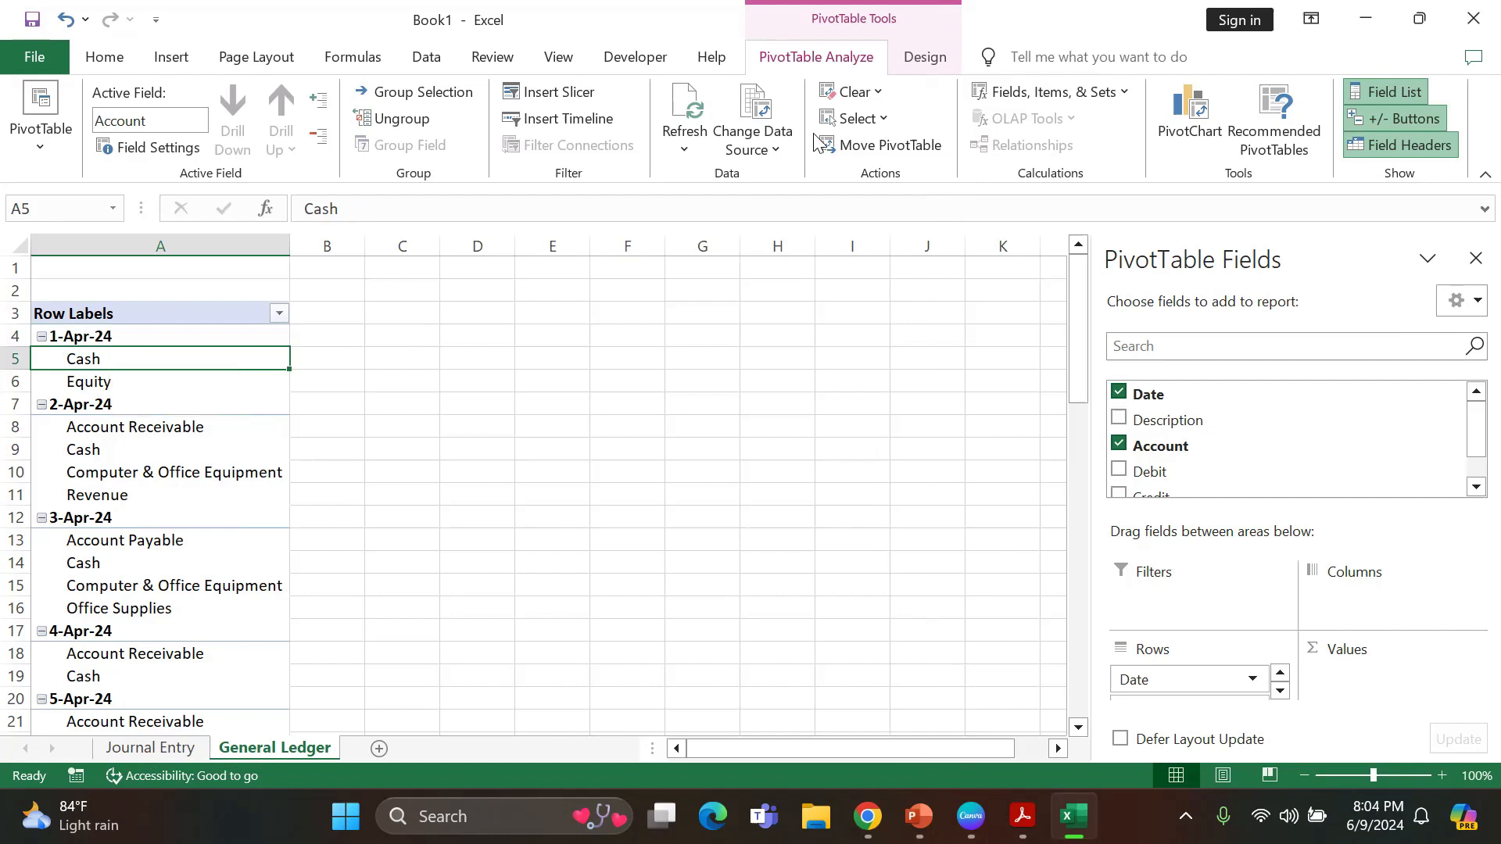
left_click(919, 60)
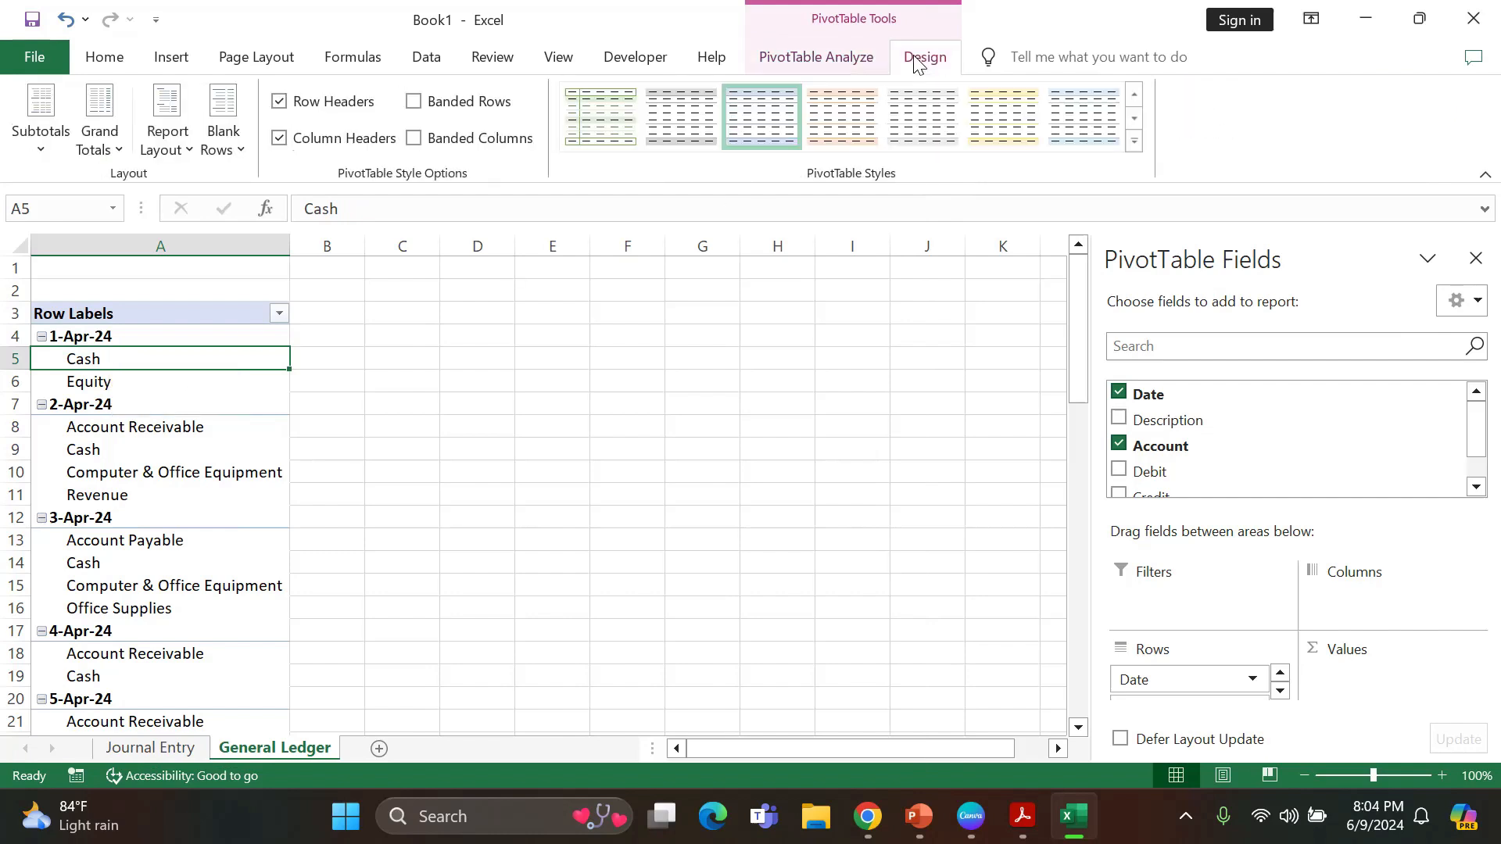
left_click(186, 151)
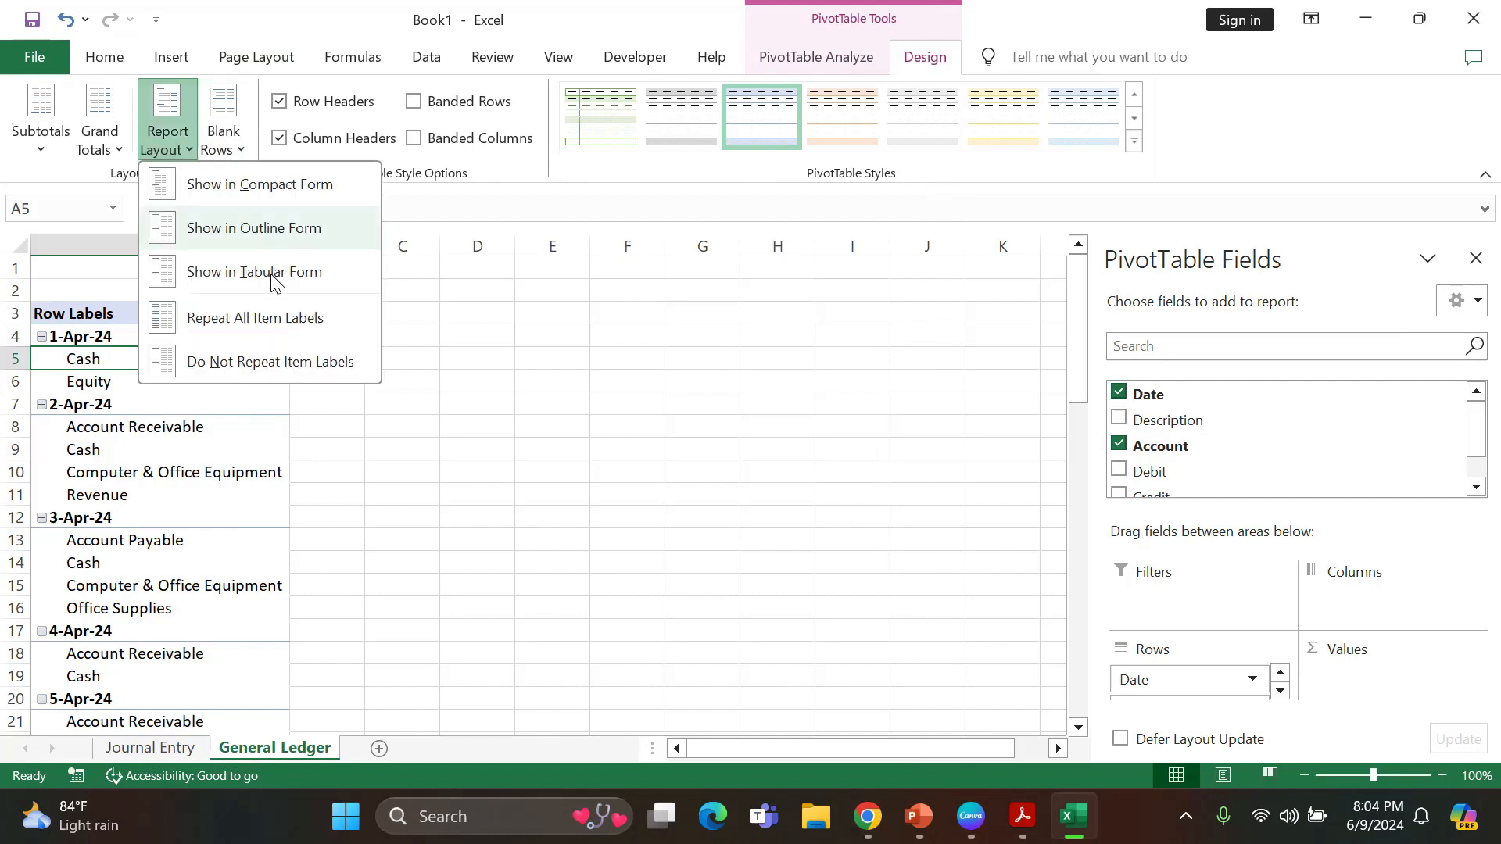
left_click(278, 286)
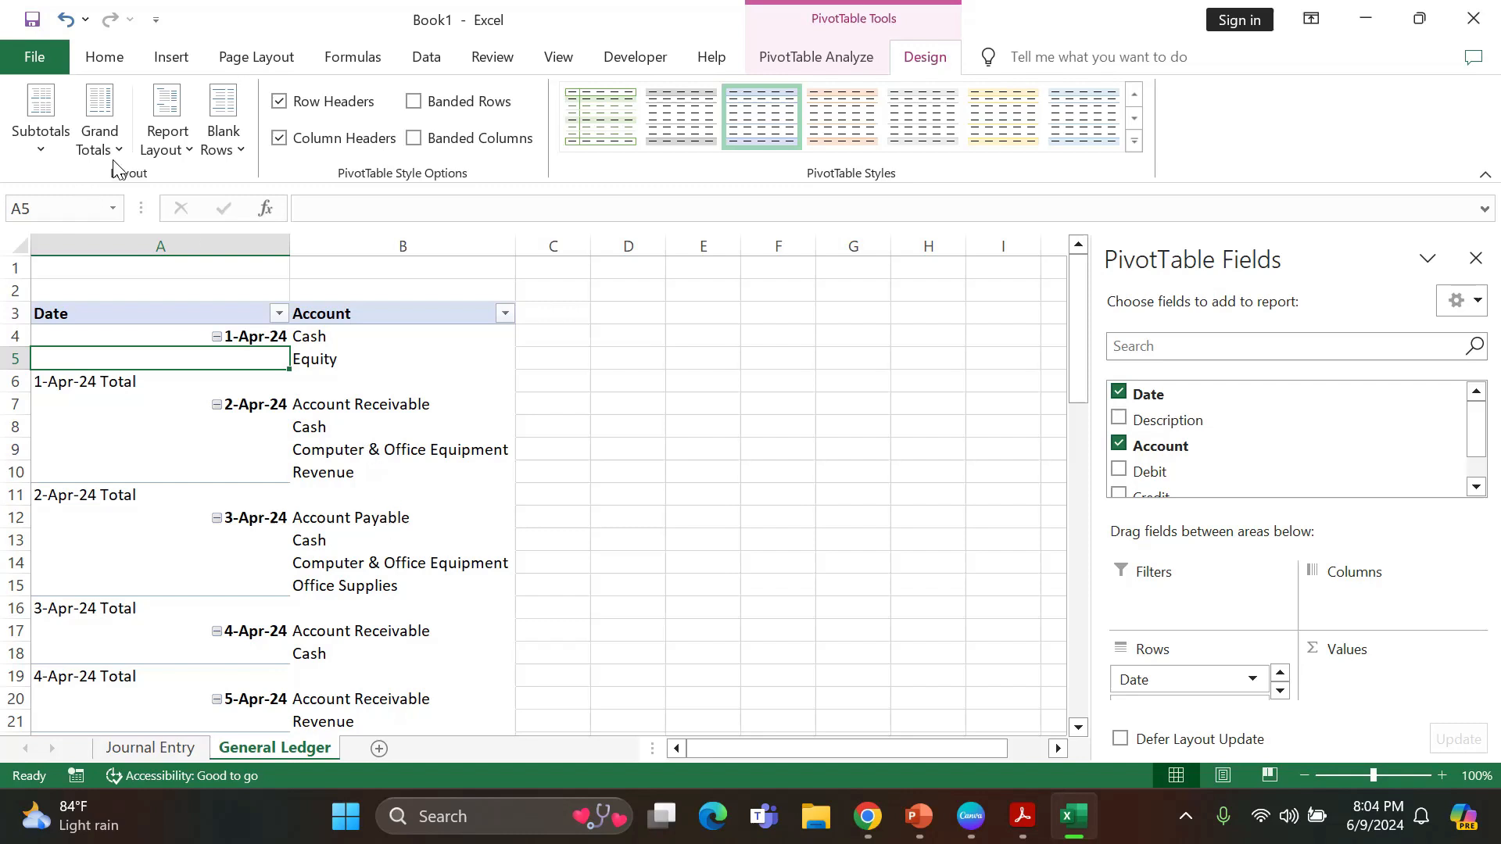
left_click(41, 148)
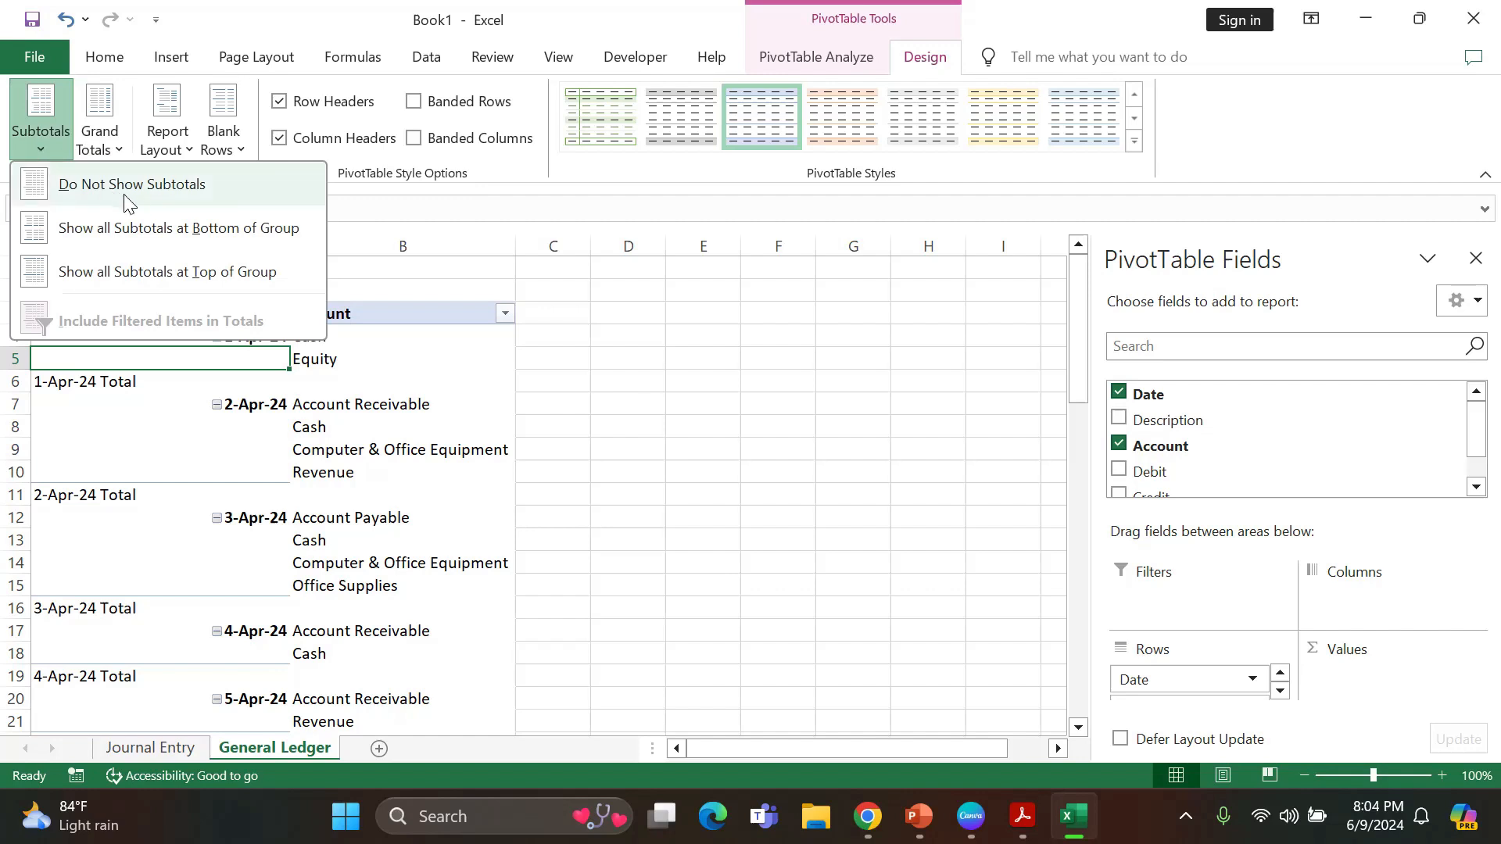
left_click(160, 200)
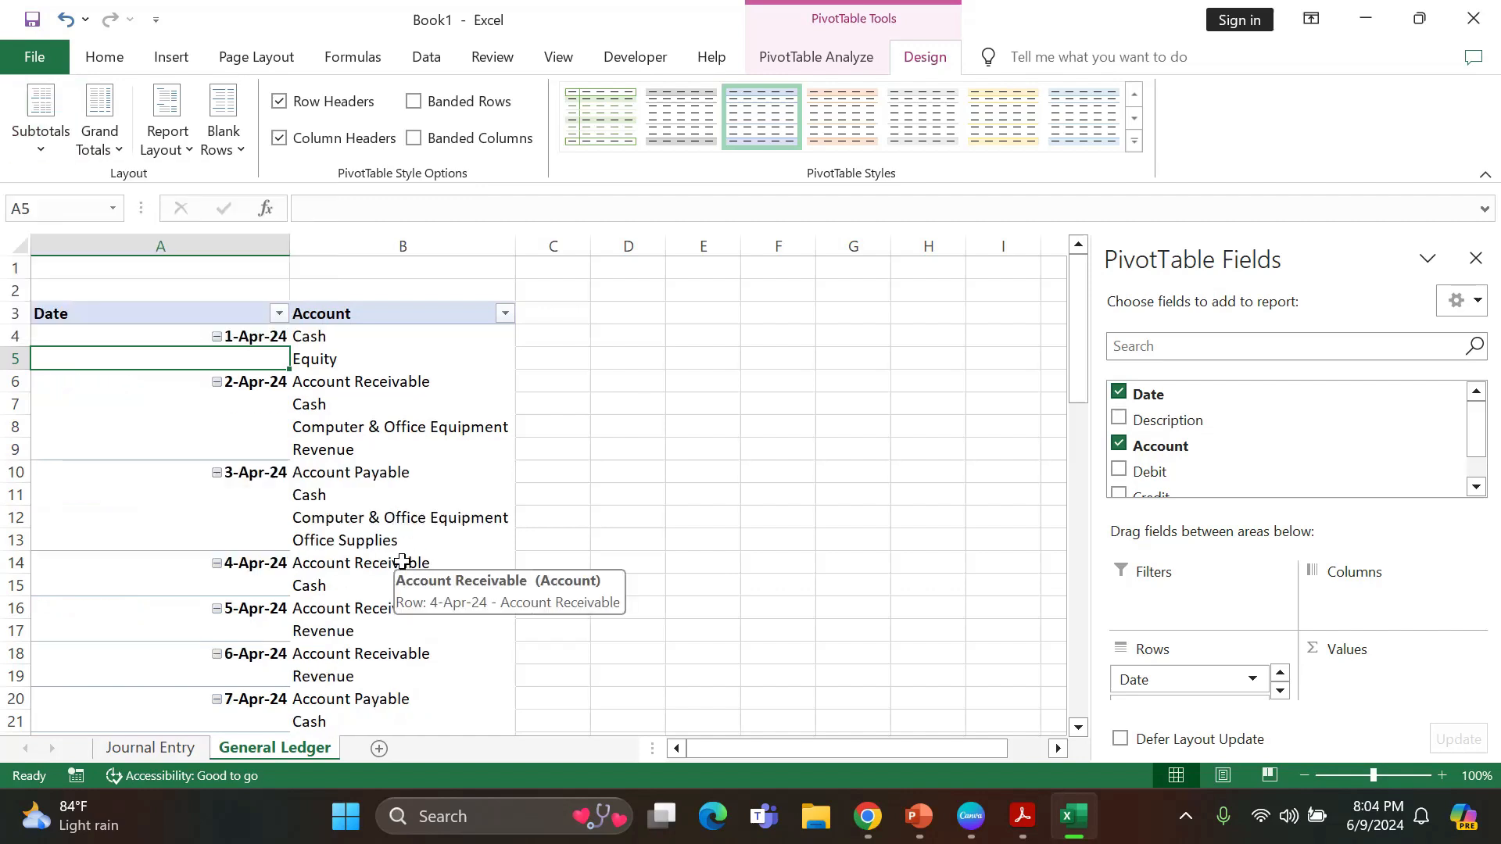
Reapply the tabular report layout and set the PivotTable to repeat all item labels.
left_click(189, 152)
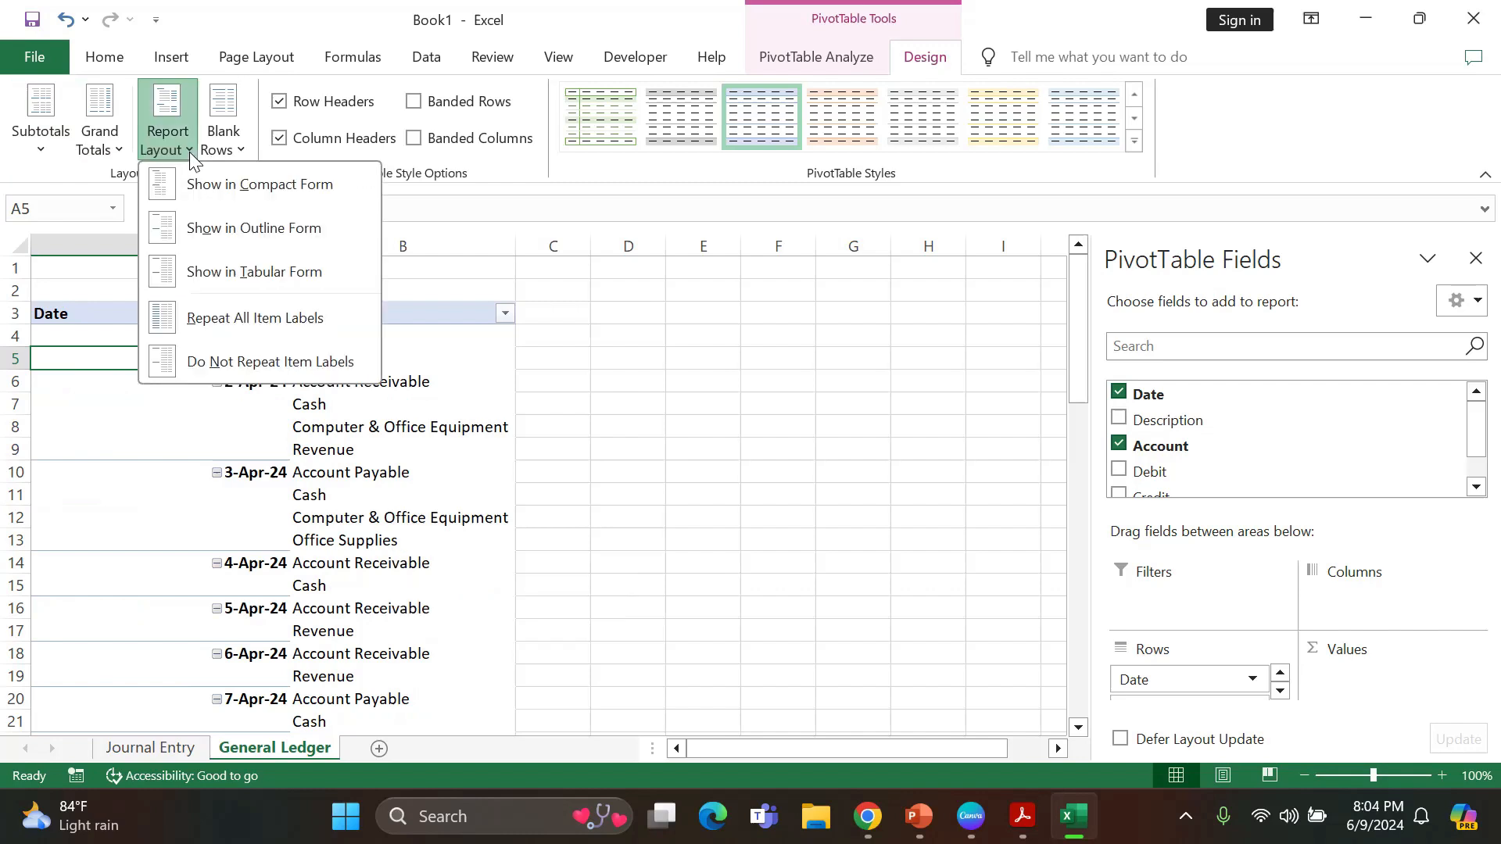
left_click(271, 277)
left_click(385, 488)
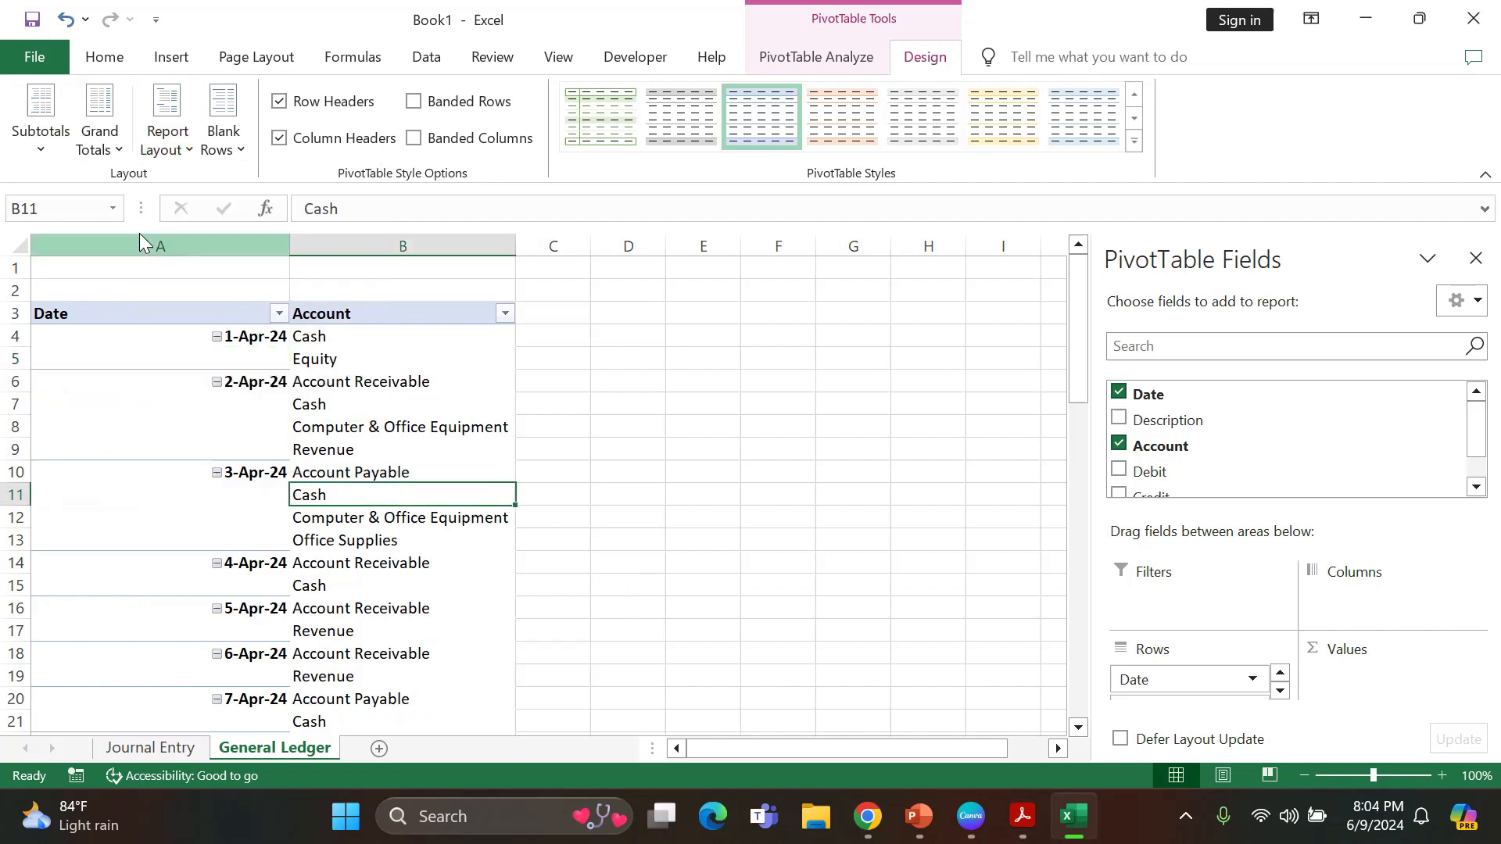
left_click(171, 155)
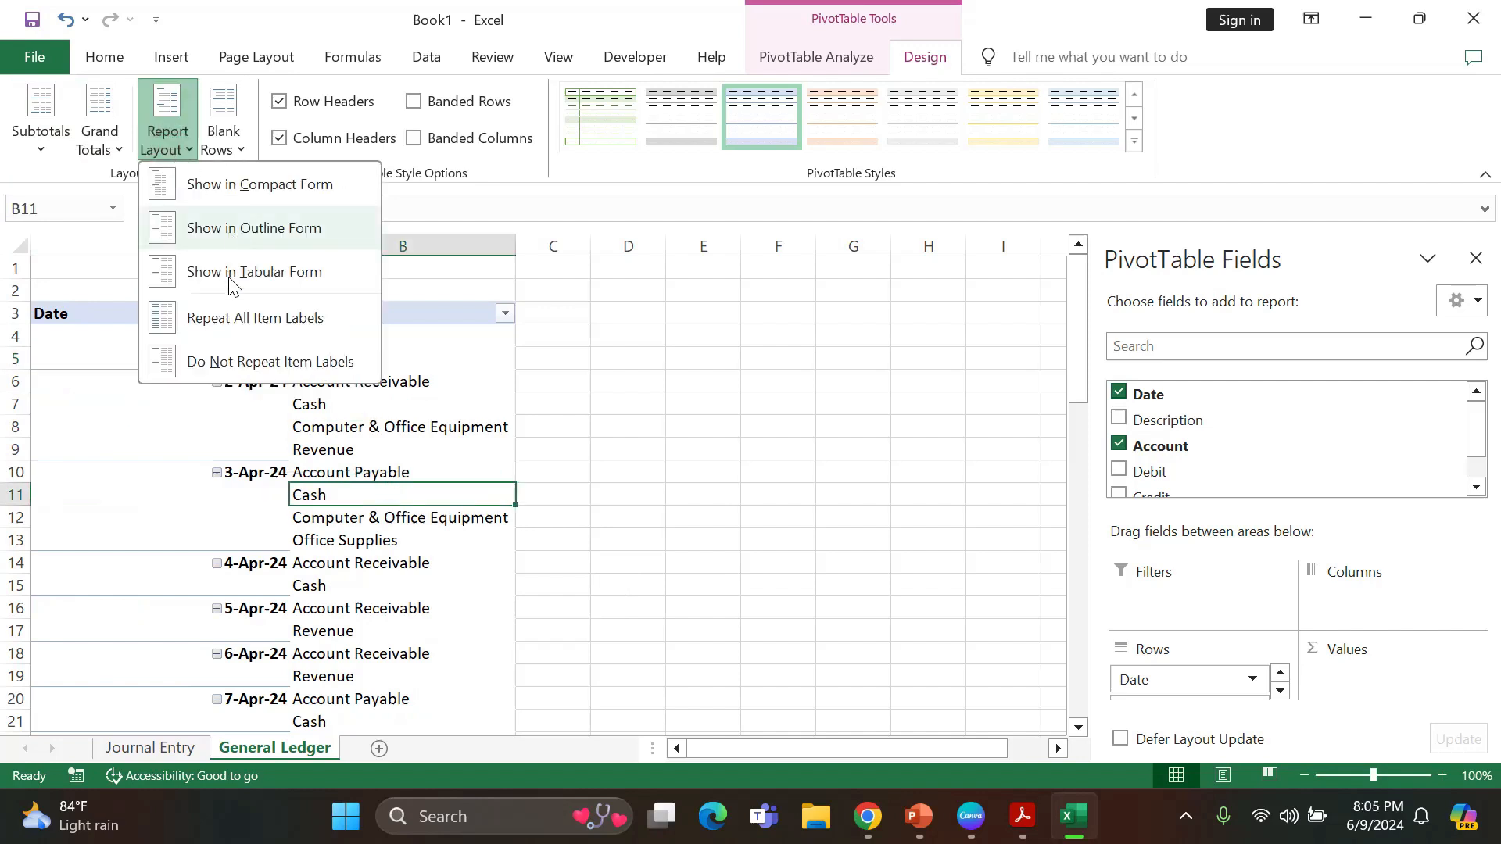
left_click(250, 331)
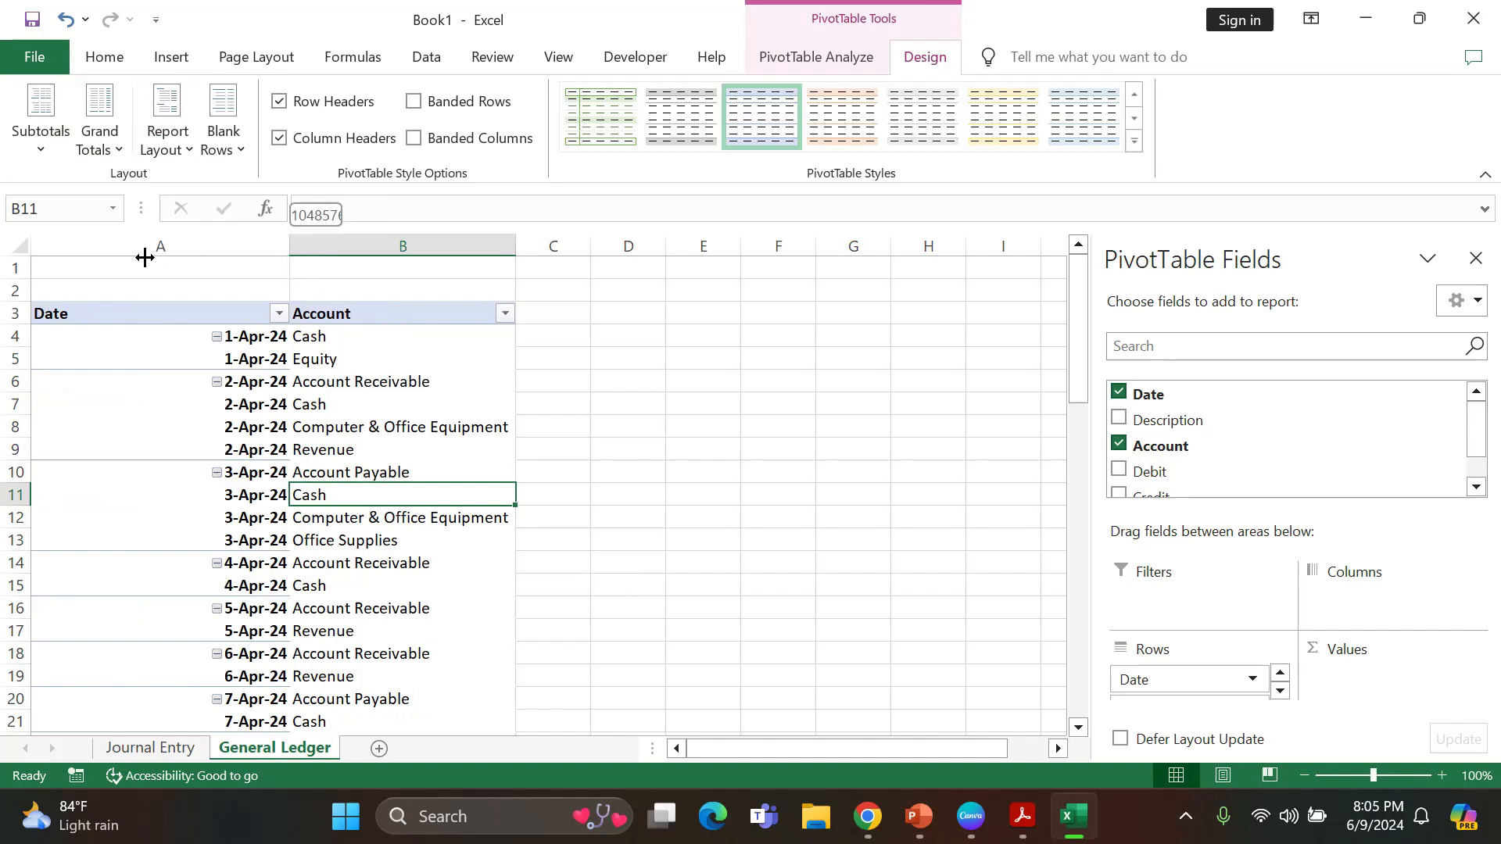
Narrow the PivotTable's Date column so it closely fits the dates.
left_click_drag(144, 251, 160, 258)
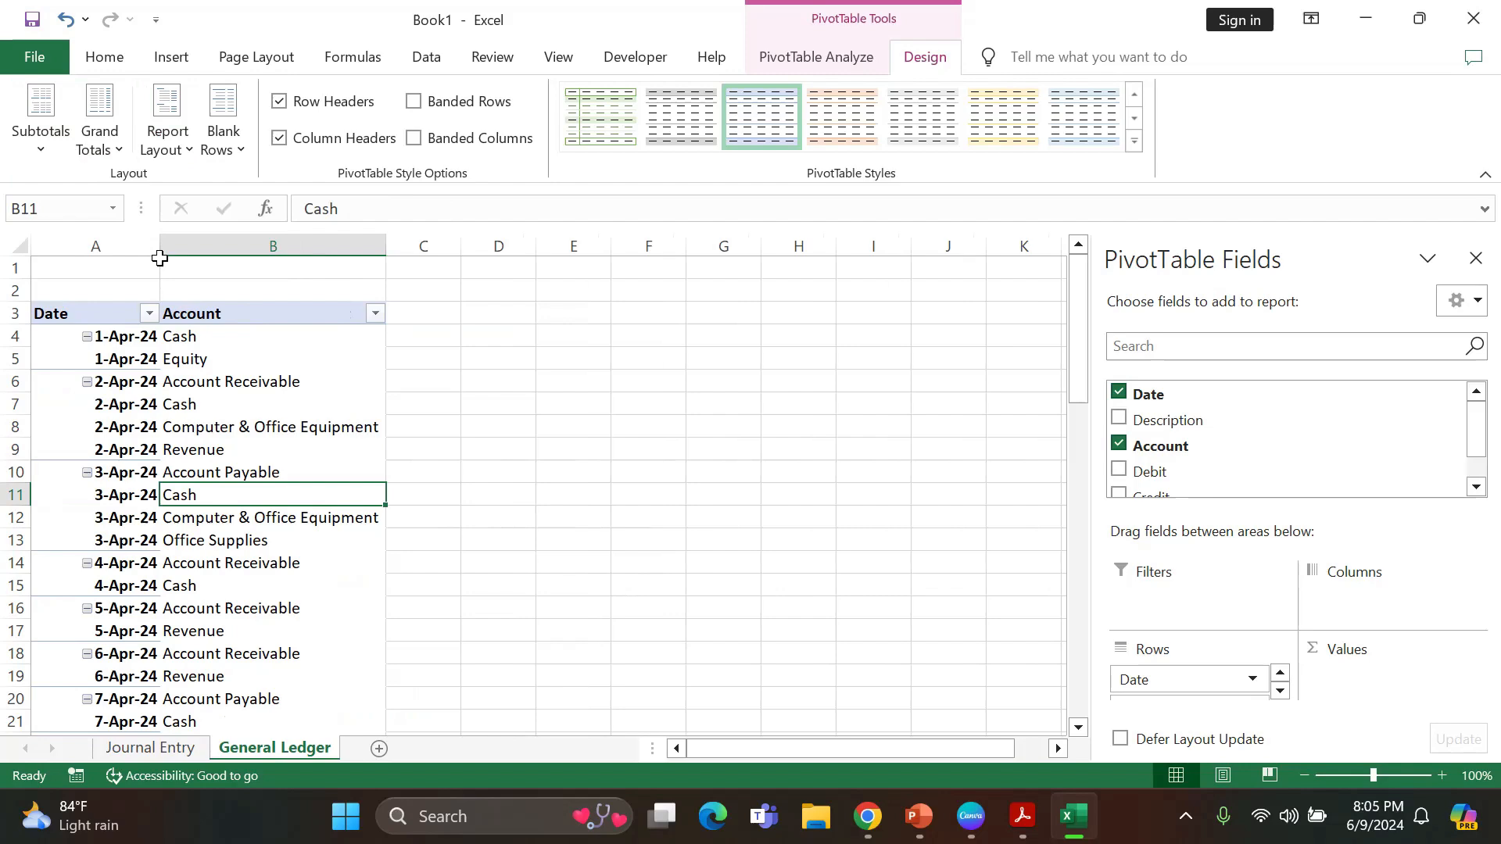
left_click_drag(159, 258, 132, 244)
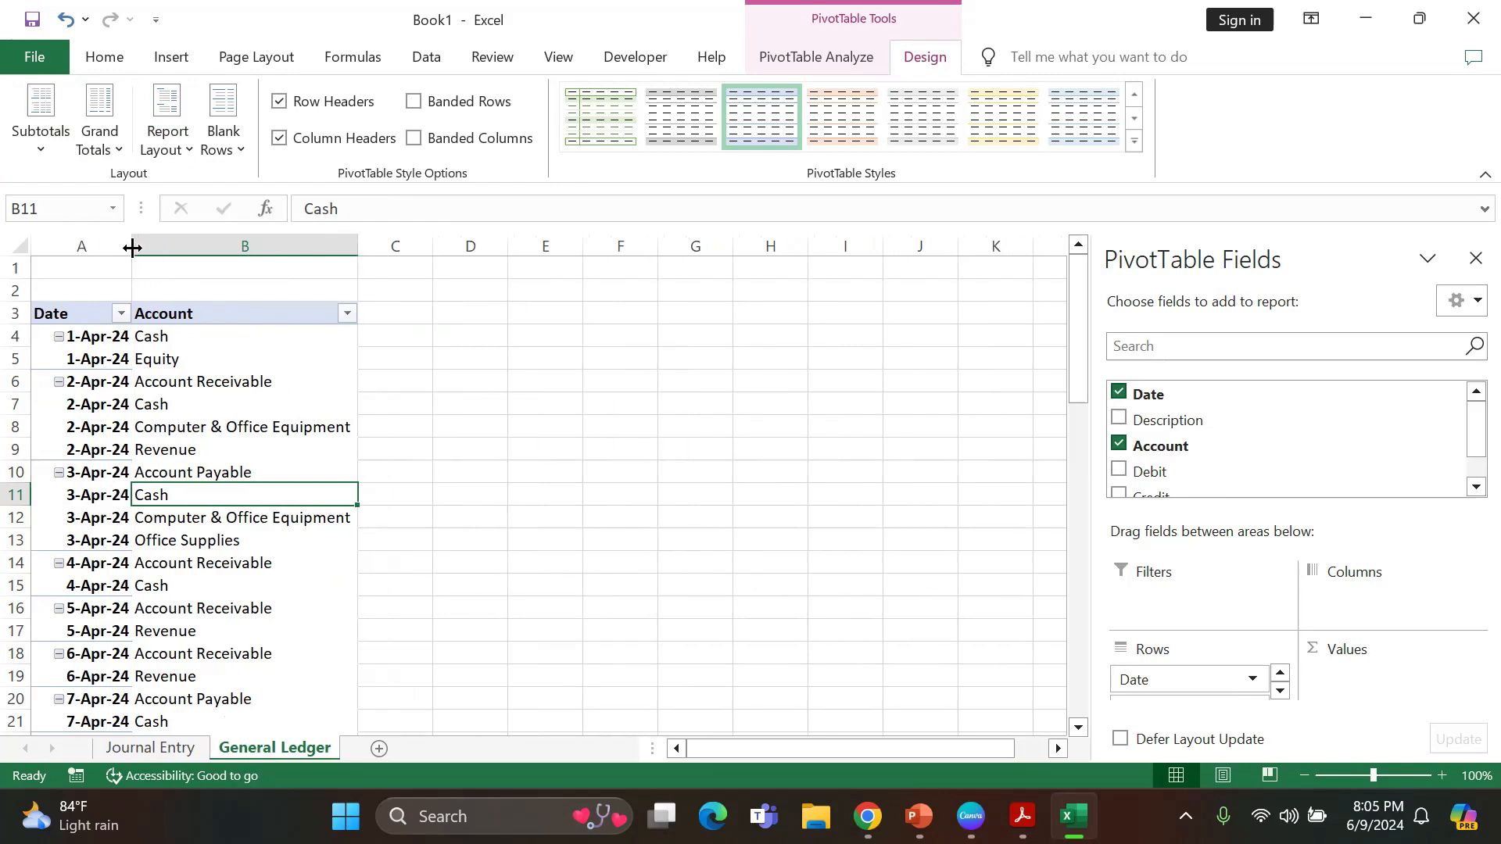
left_click(497, 525)
Add the Debit field to the PivotTable as a sum and look through its amounts by date and account.
left_click(266, 623)
key("ctrl+a")
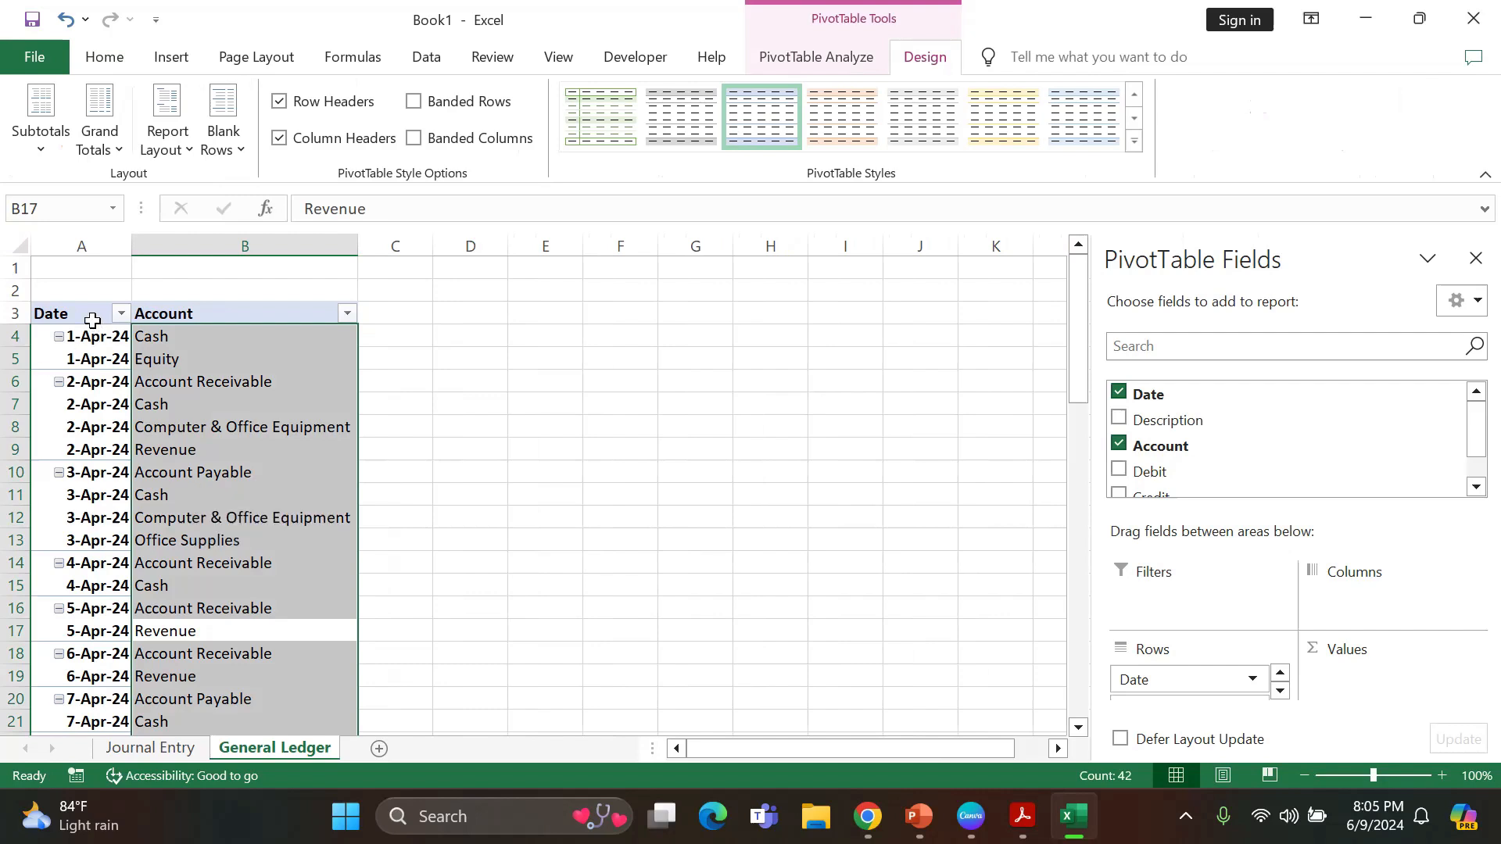
left_click_drag(94, 317, 205, 313)
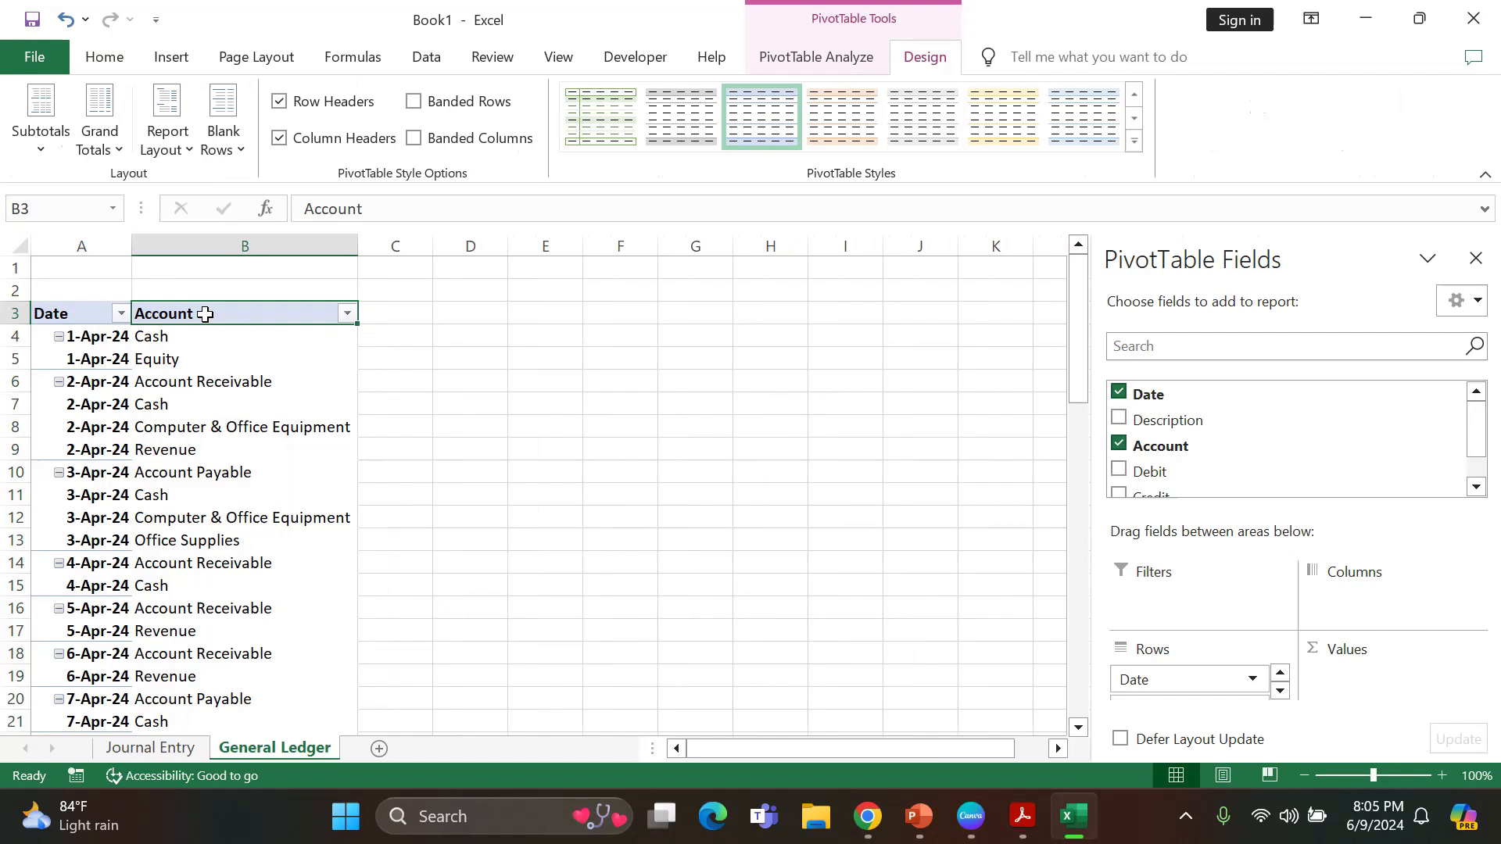
left_click(1119, 472)
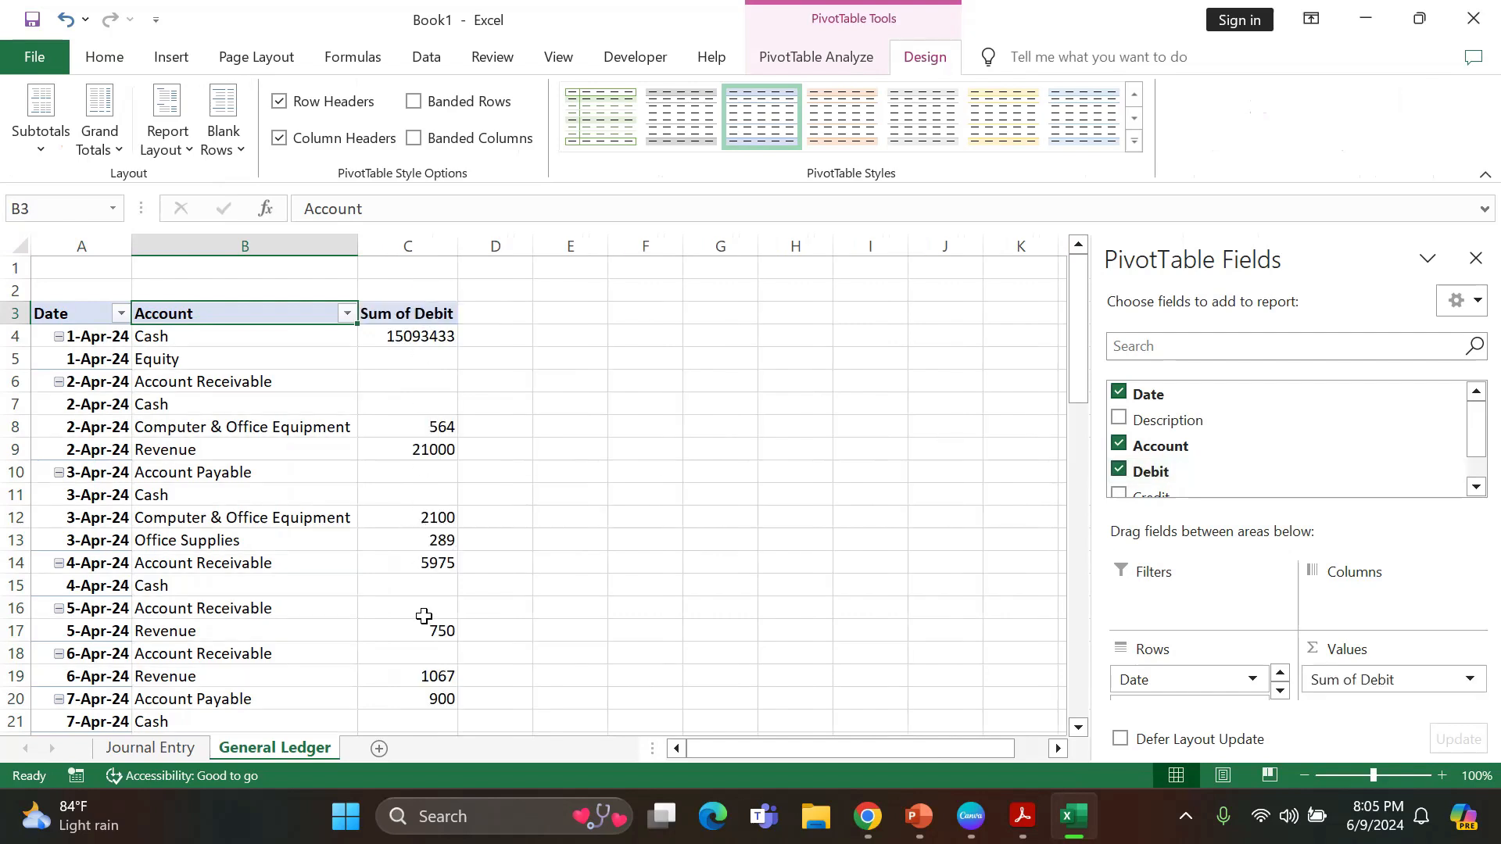
scroll(422, 612, "down", 14)
scroll(422, 611, "up", 5)
scroll(422, 611, "up", 9)
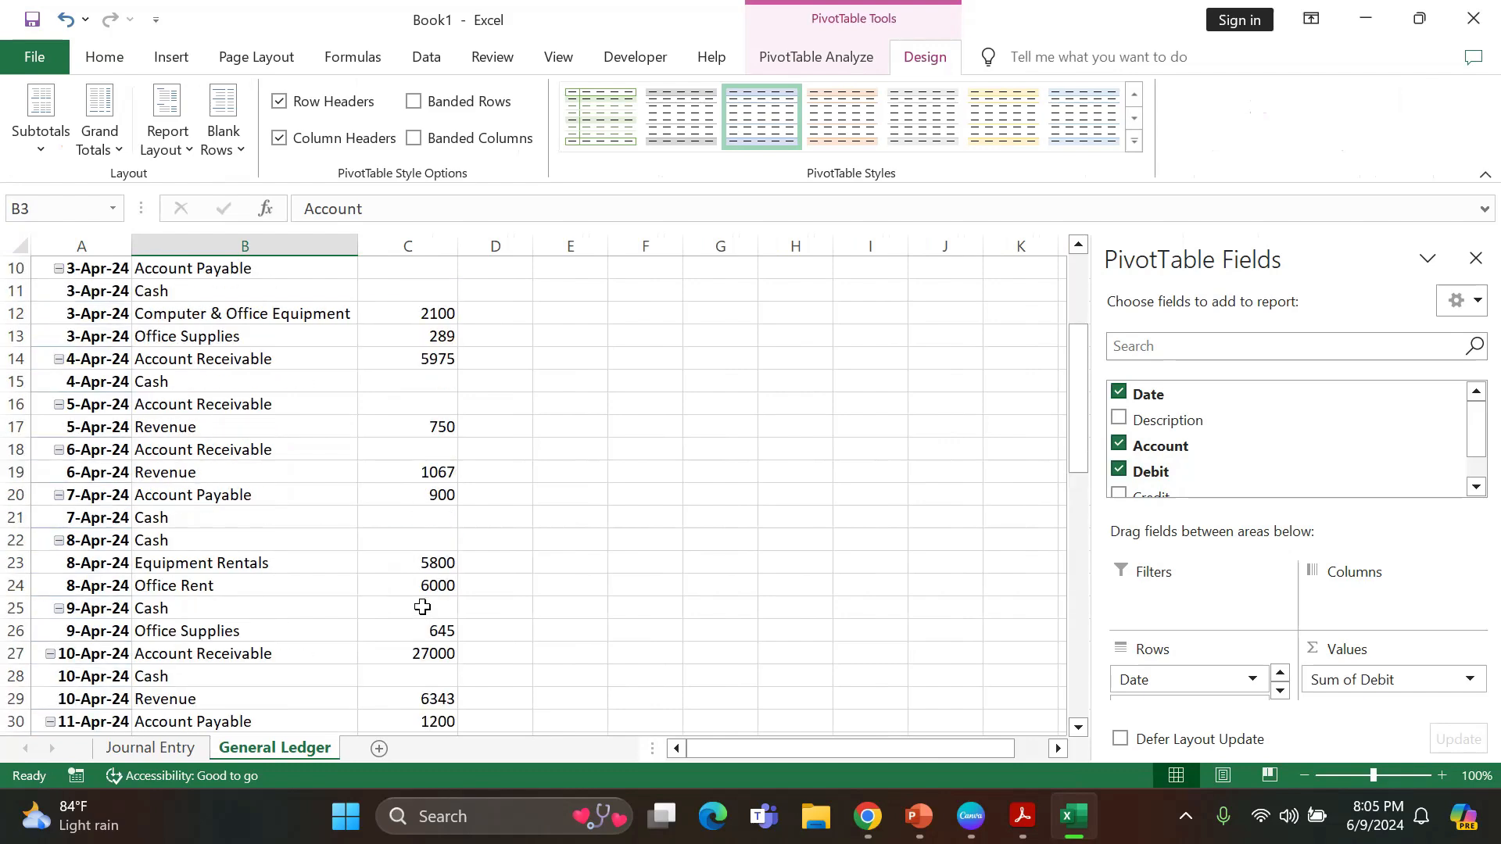
Look through the PivotTable's debit amounts from the first April entry down to the grand total.
left_click(439, 337)
scroll(438, 477, "down", 10)
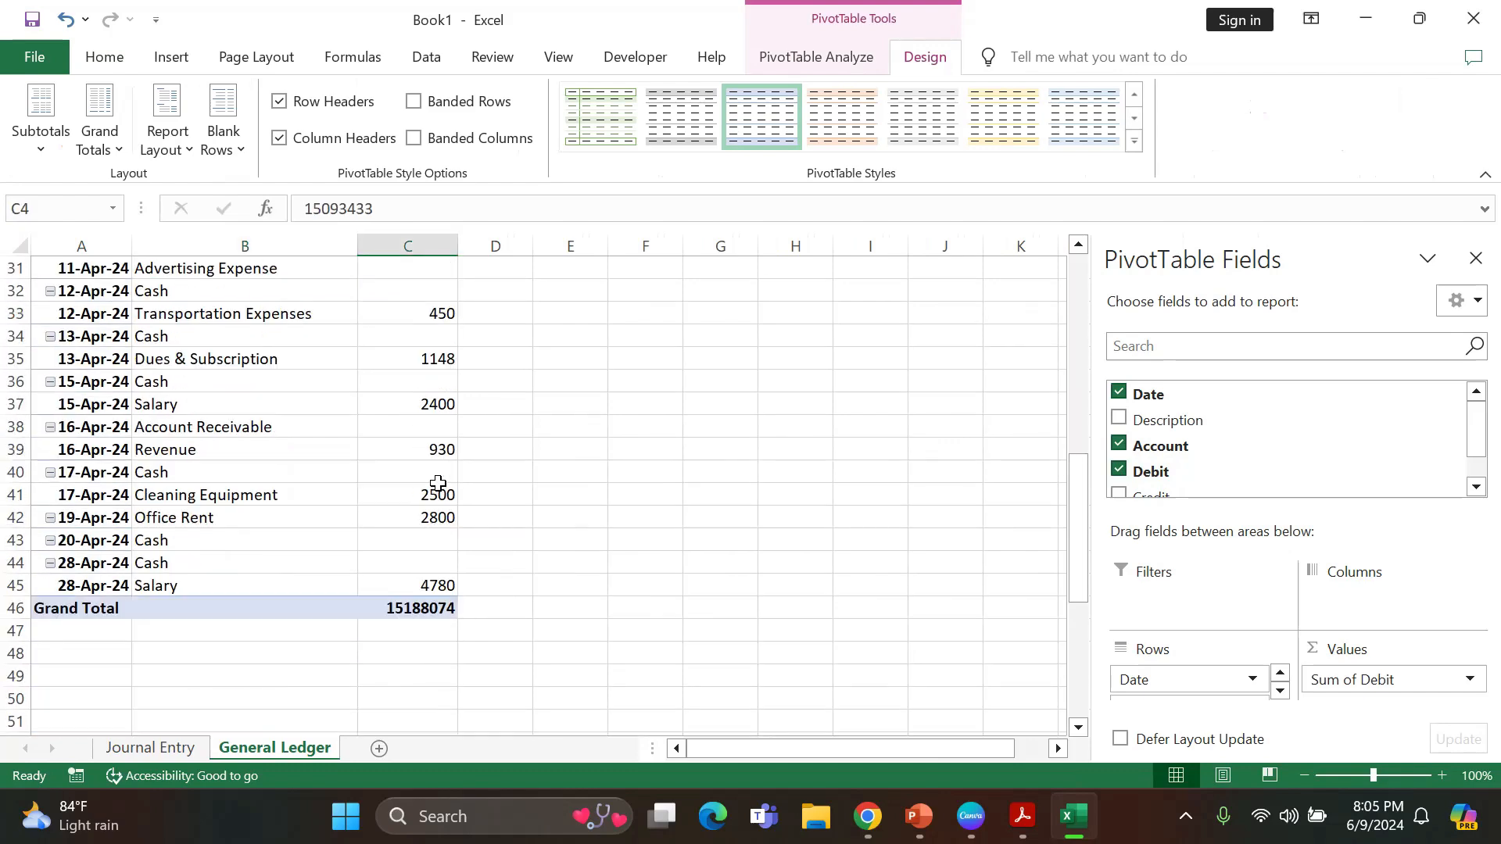
left_click(438, 479)
scroll(438, 478, "down", 5)
left_click(435, 479)
scroll(423, 407, "up", 4)
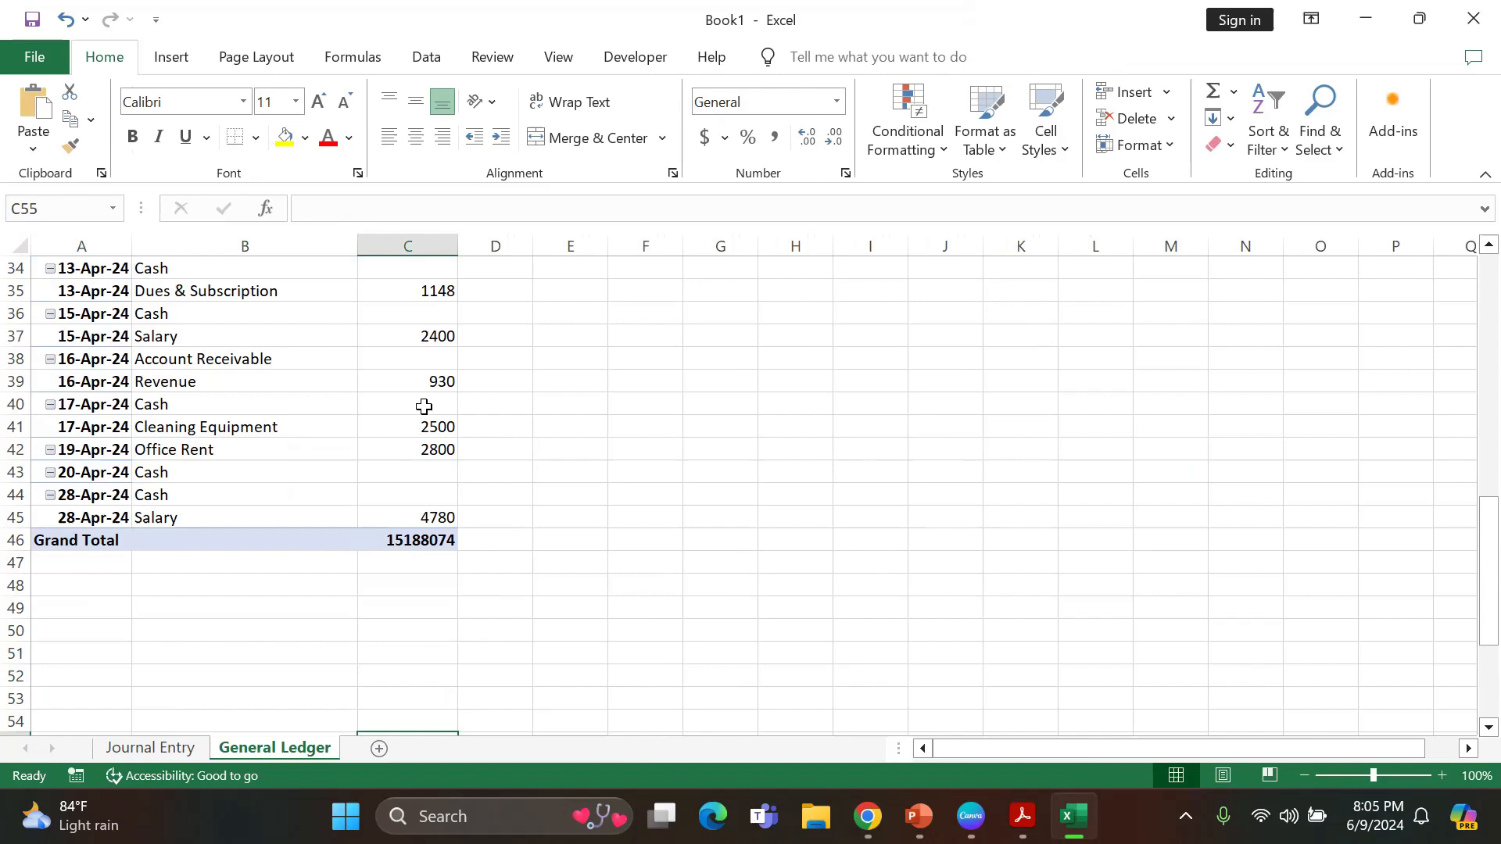
left_click(424, 539)
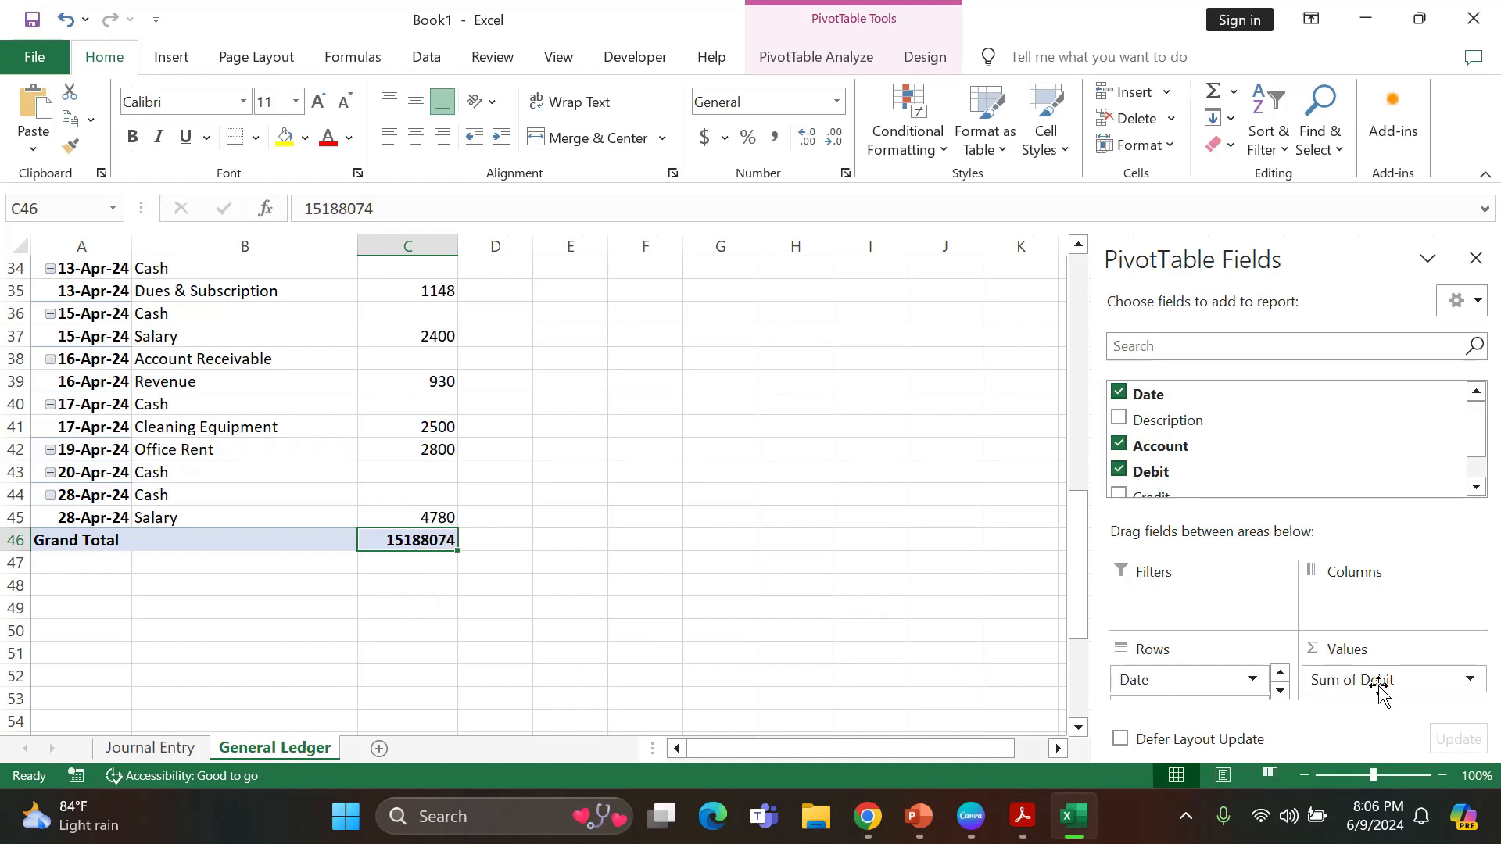
Format the Sum of Debit value field as Number with 0 decimal places and the 1000 separator.
left_click(1467, 680)
left_click(1421, 654)
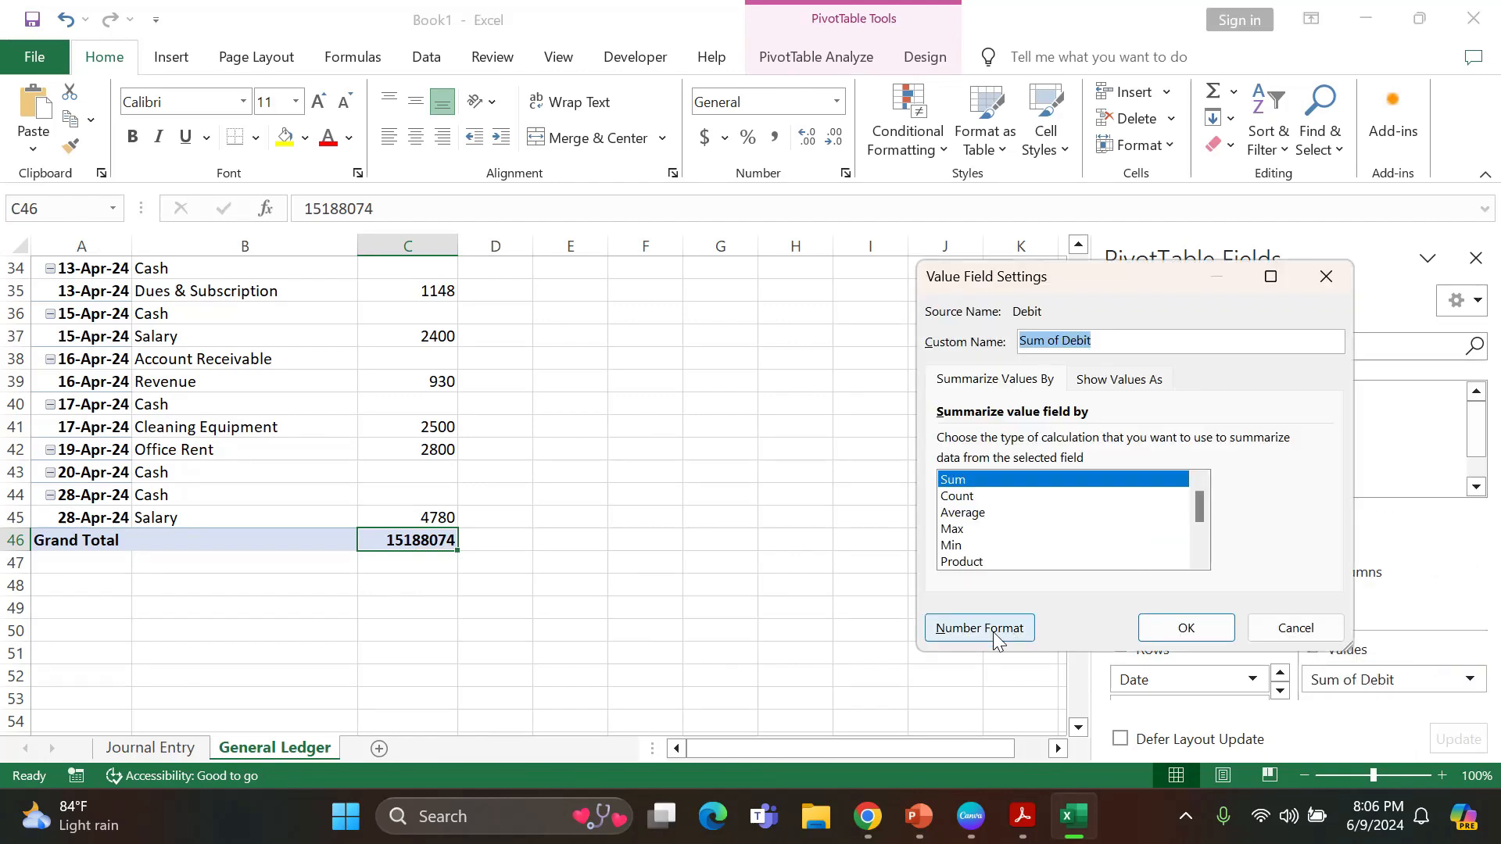
left_click(992, 632)
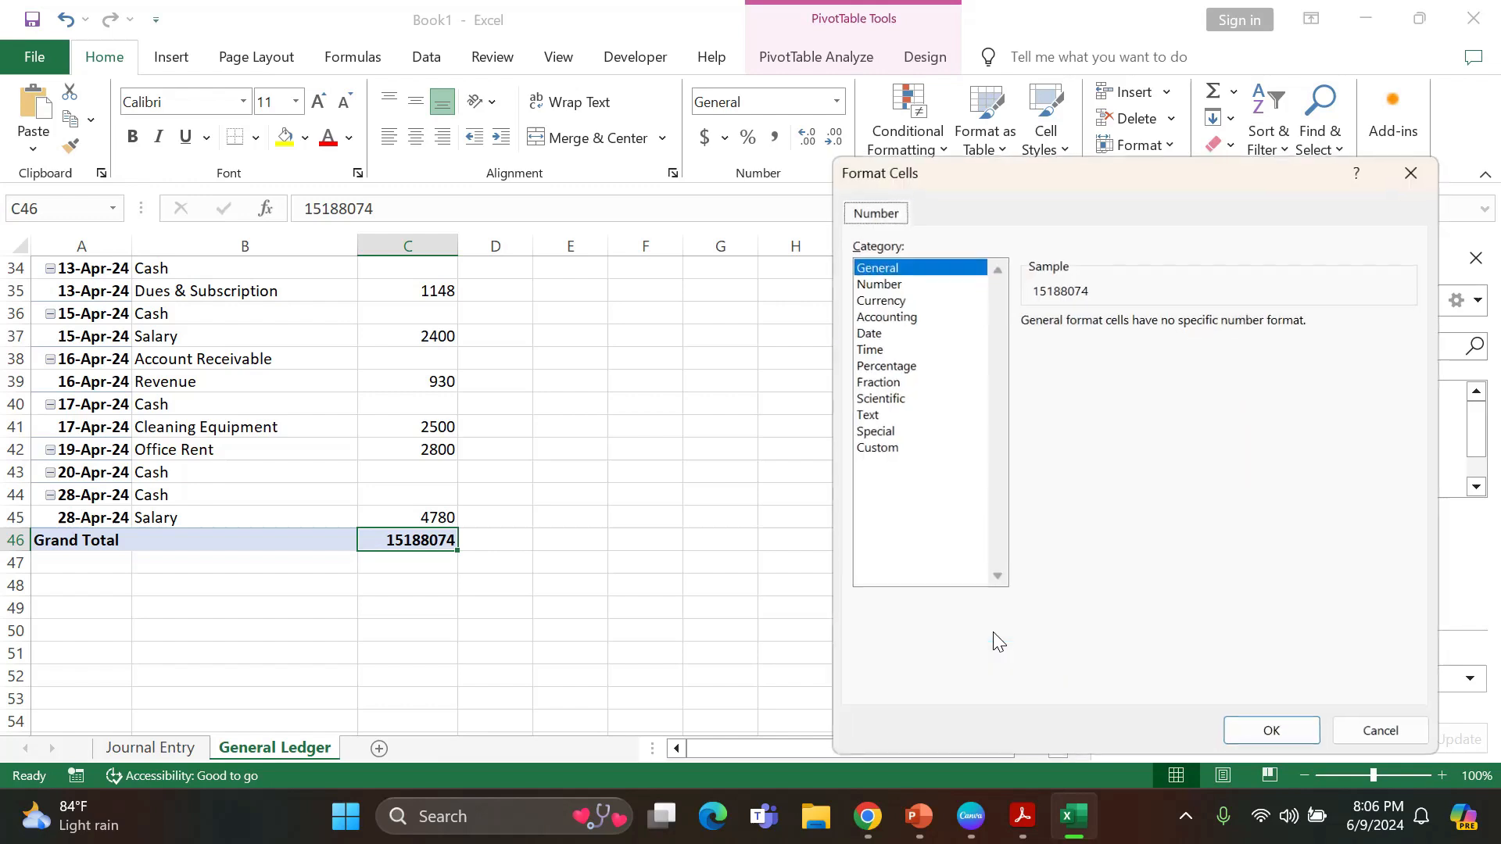
left_click(882, 282)
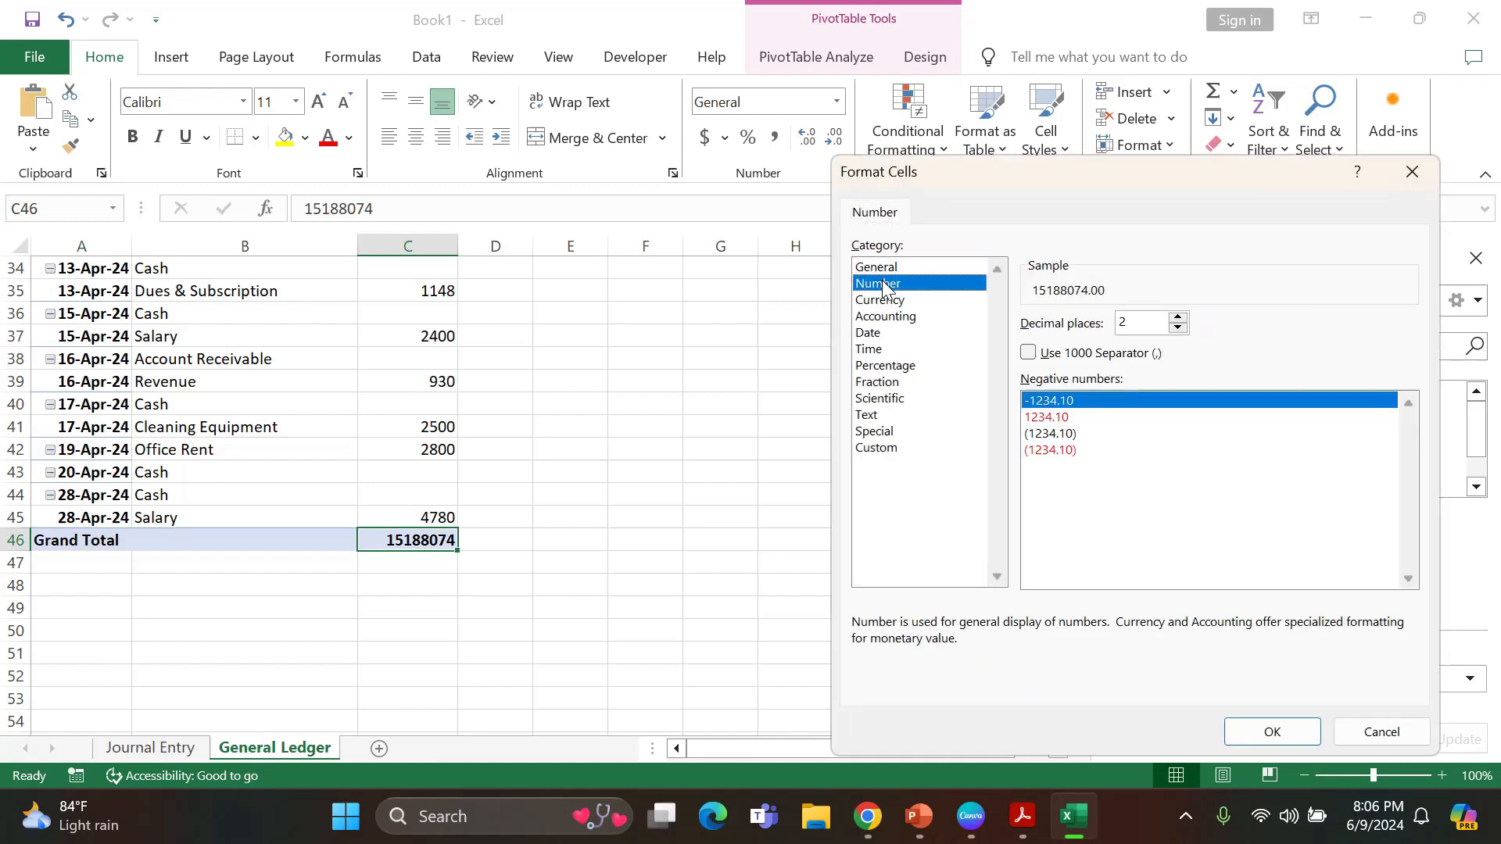
left_click(1177, 327)
left_click(1177, 328)
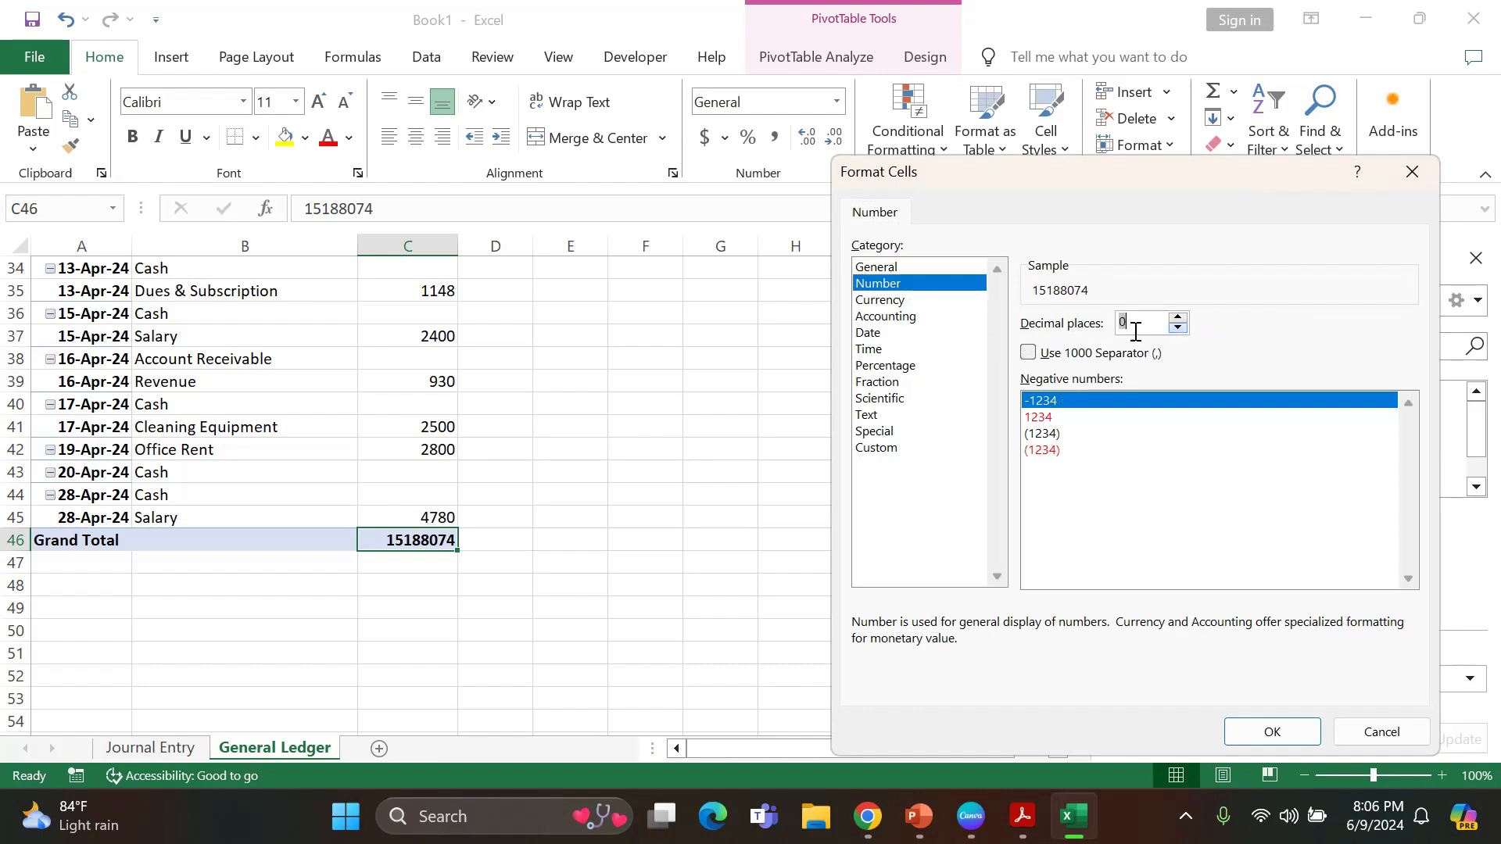
left_click(1029, 356)
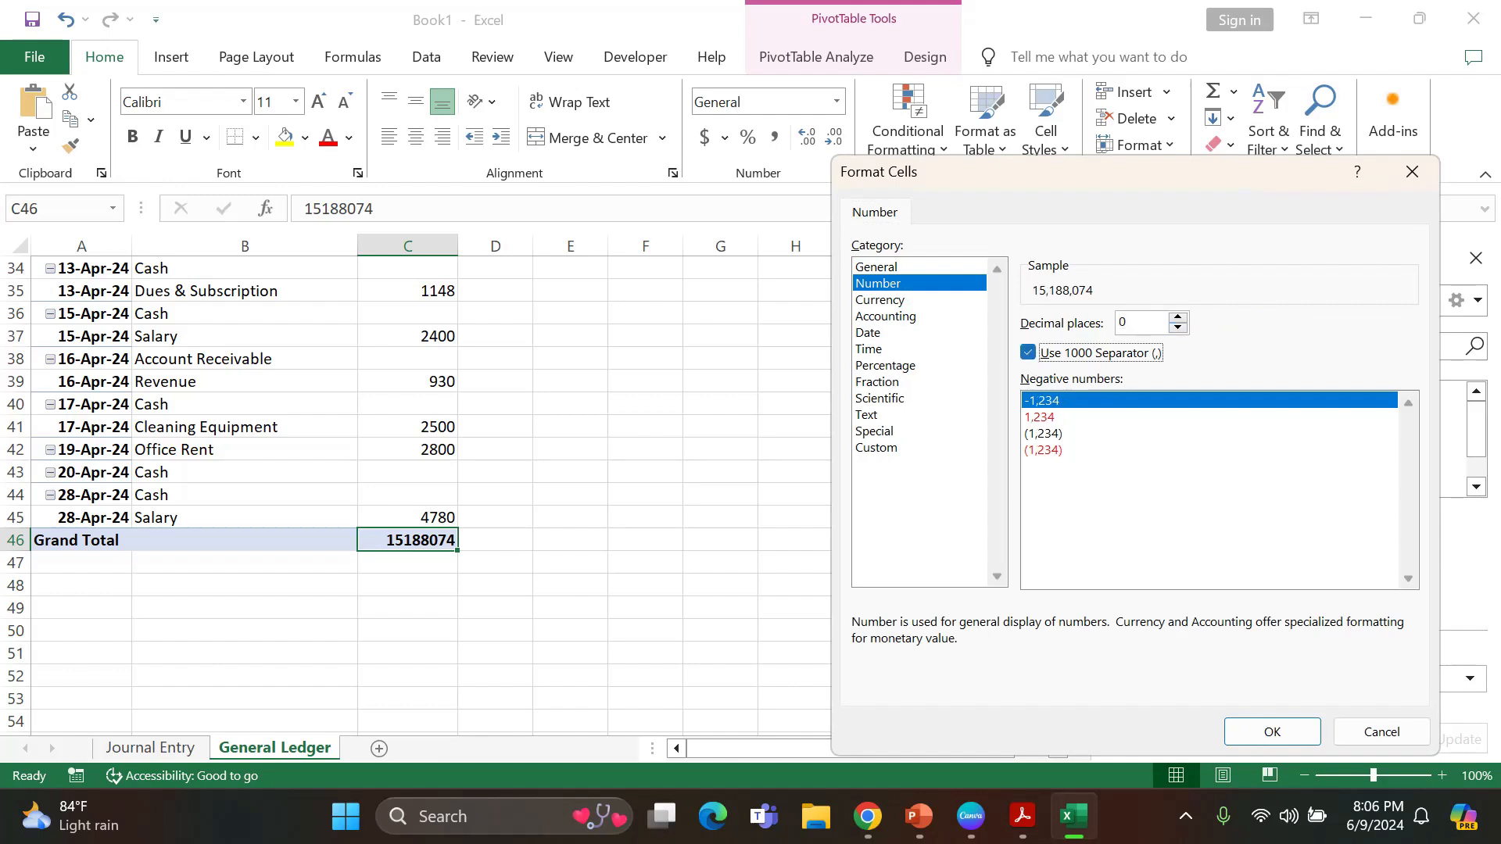
left_click(1270, 734)
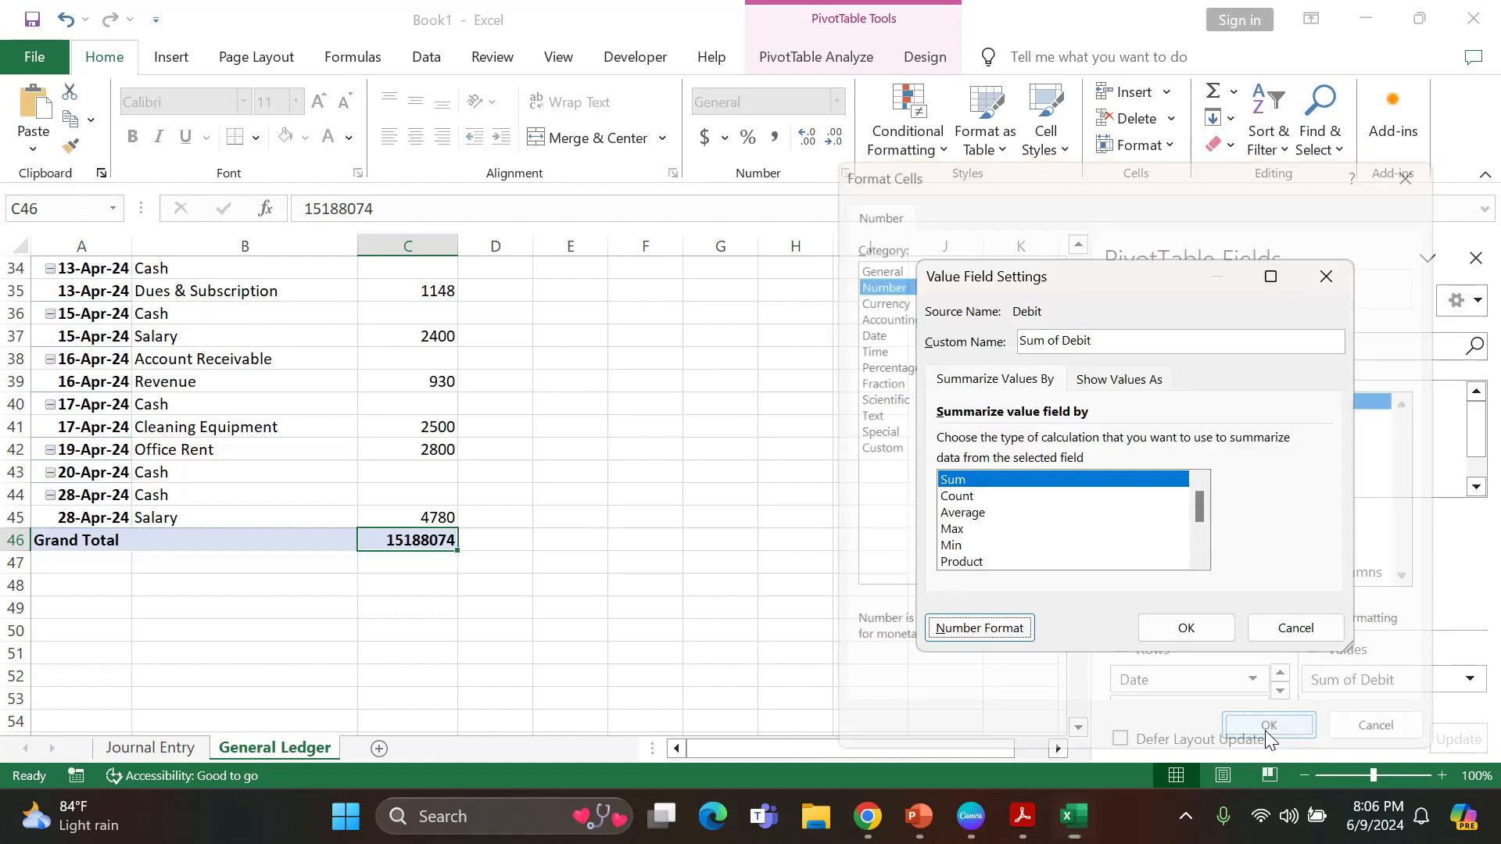
left_click(1186, 630)
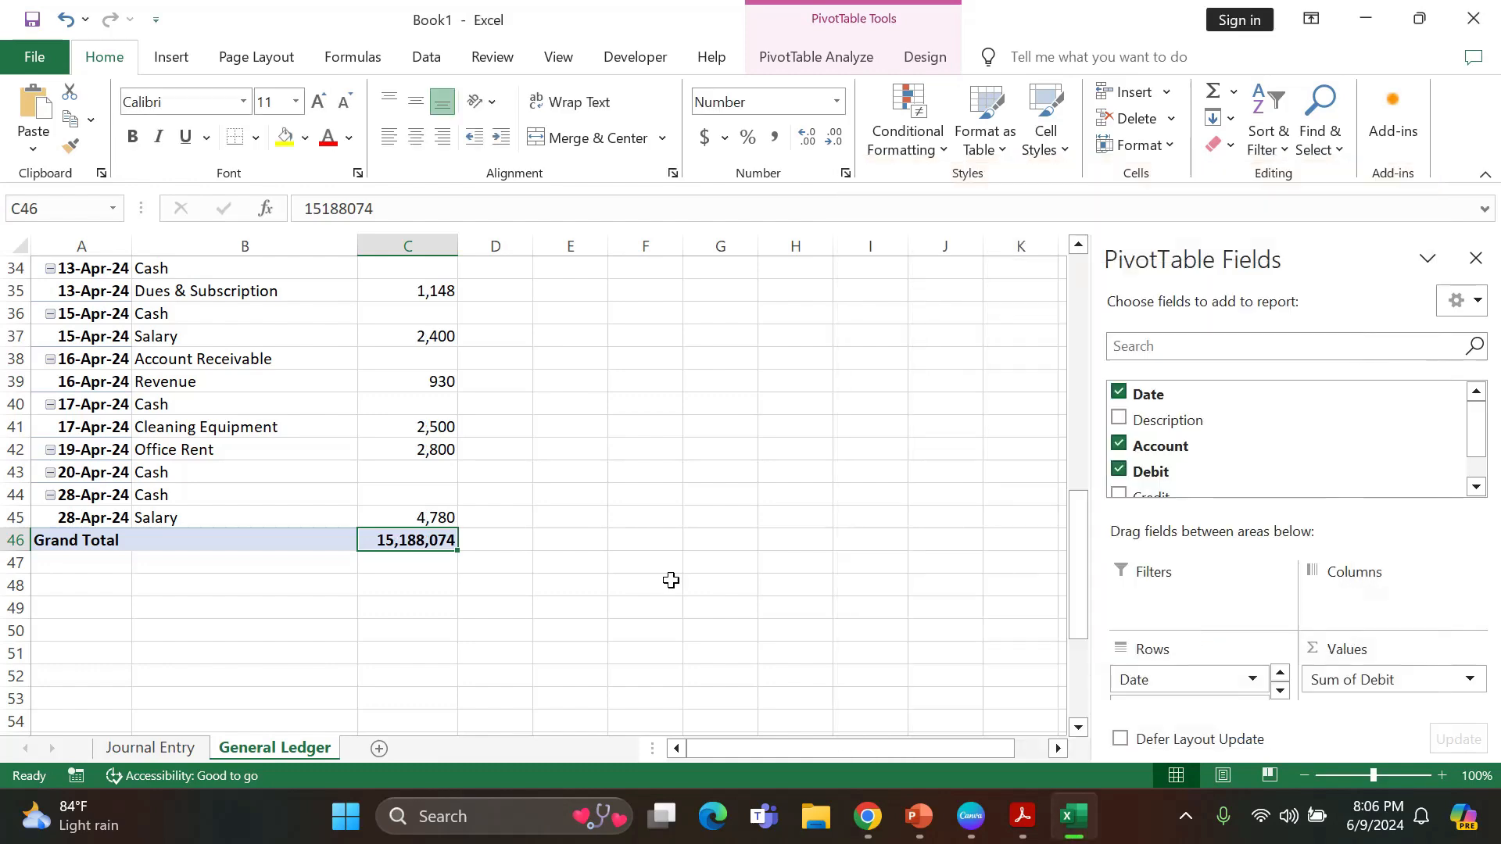
Check the formatted amounts throughout the Sum of Debit column, including the grand total and the first cash entry.
scroll(636, 613, "up", 11)
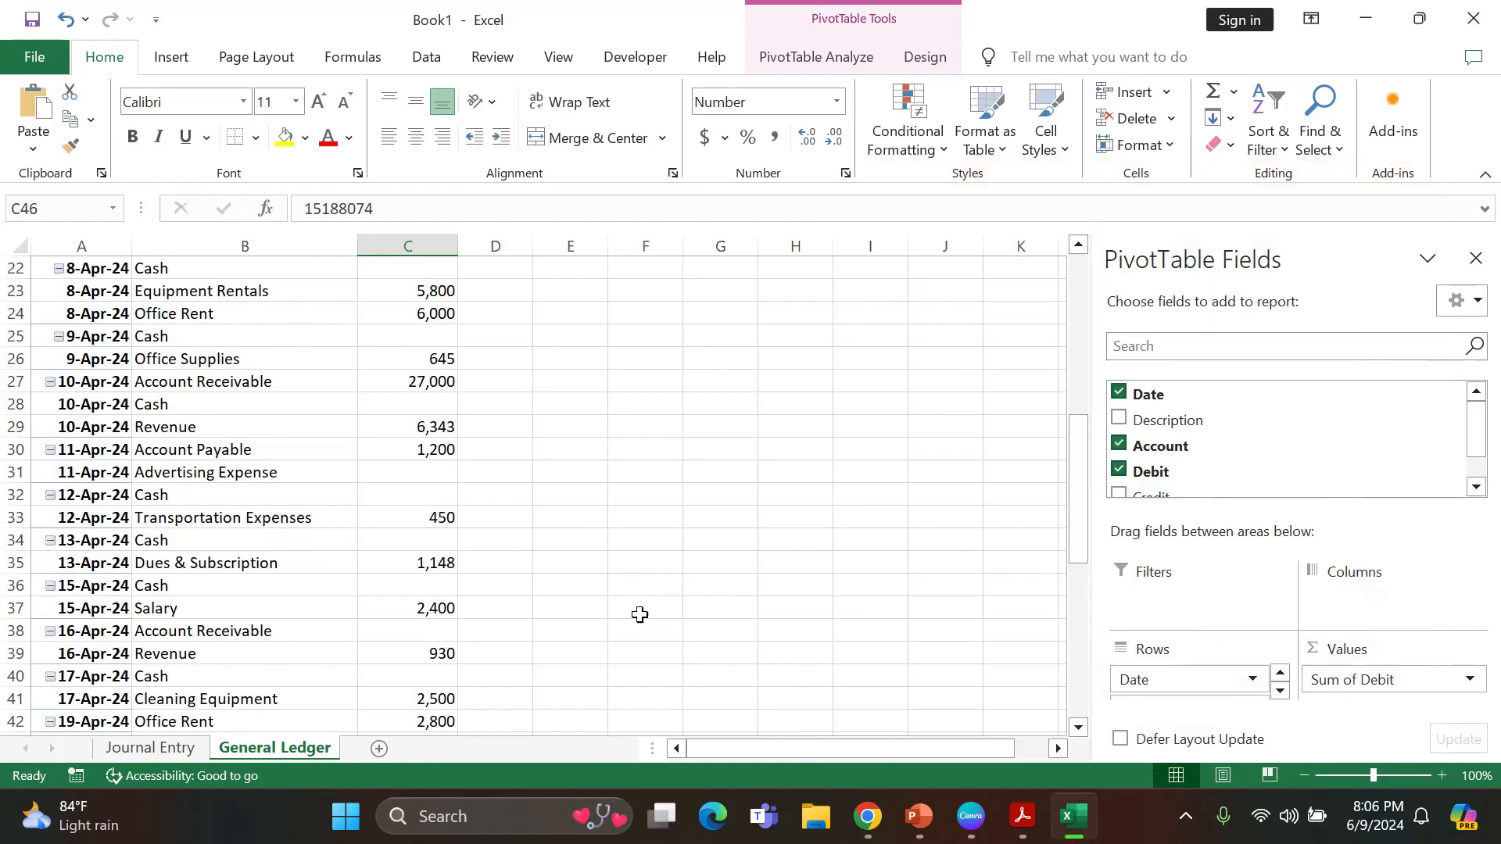
left_click(429, 246)
scroll(516, 380, "down", 11)
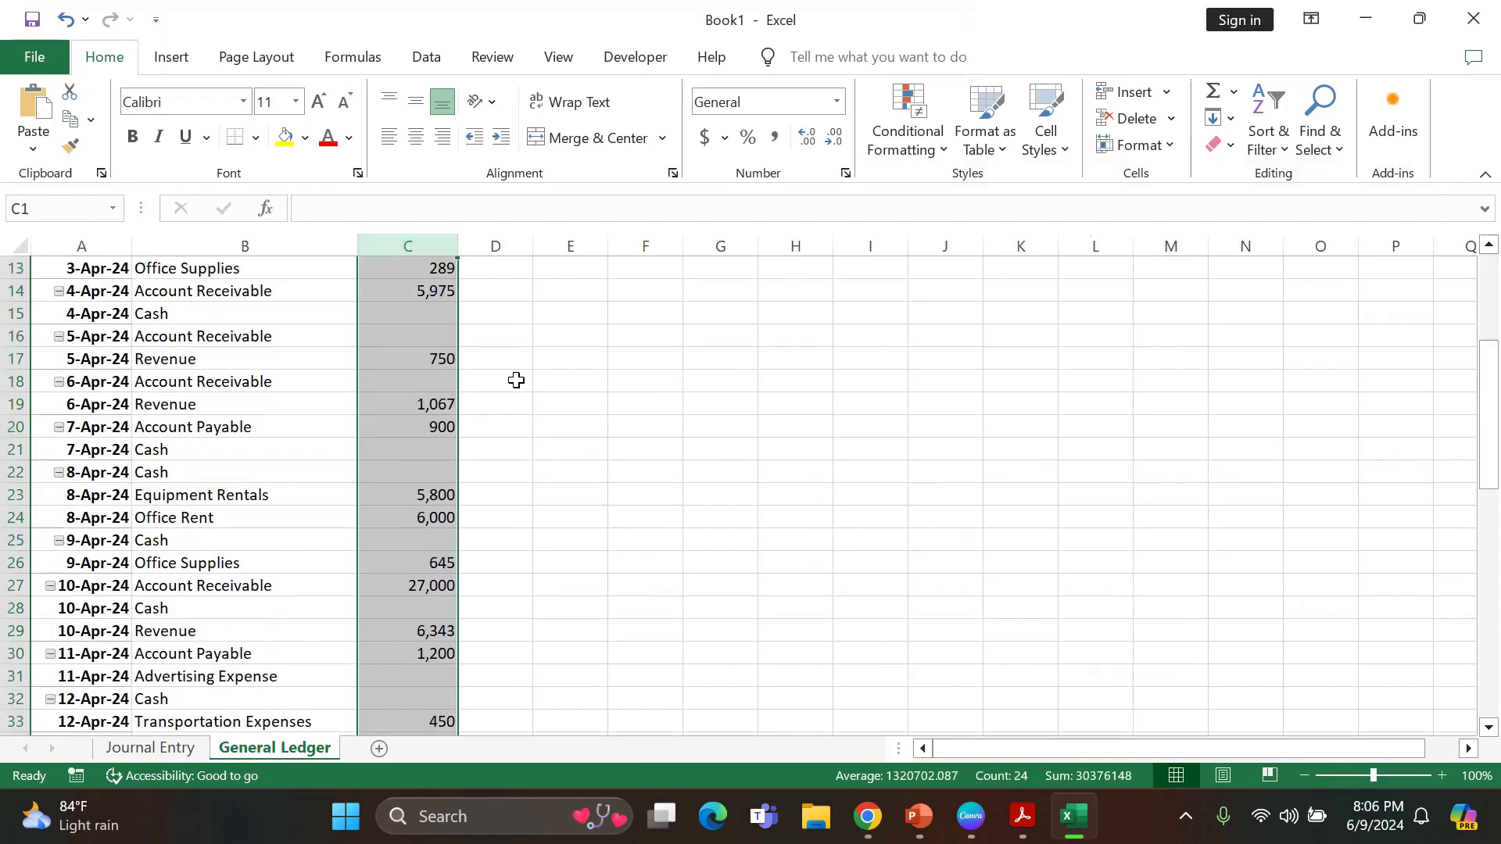
left_click(422, 567)
left_click(547, 517)
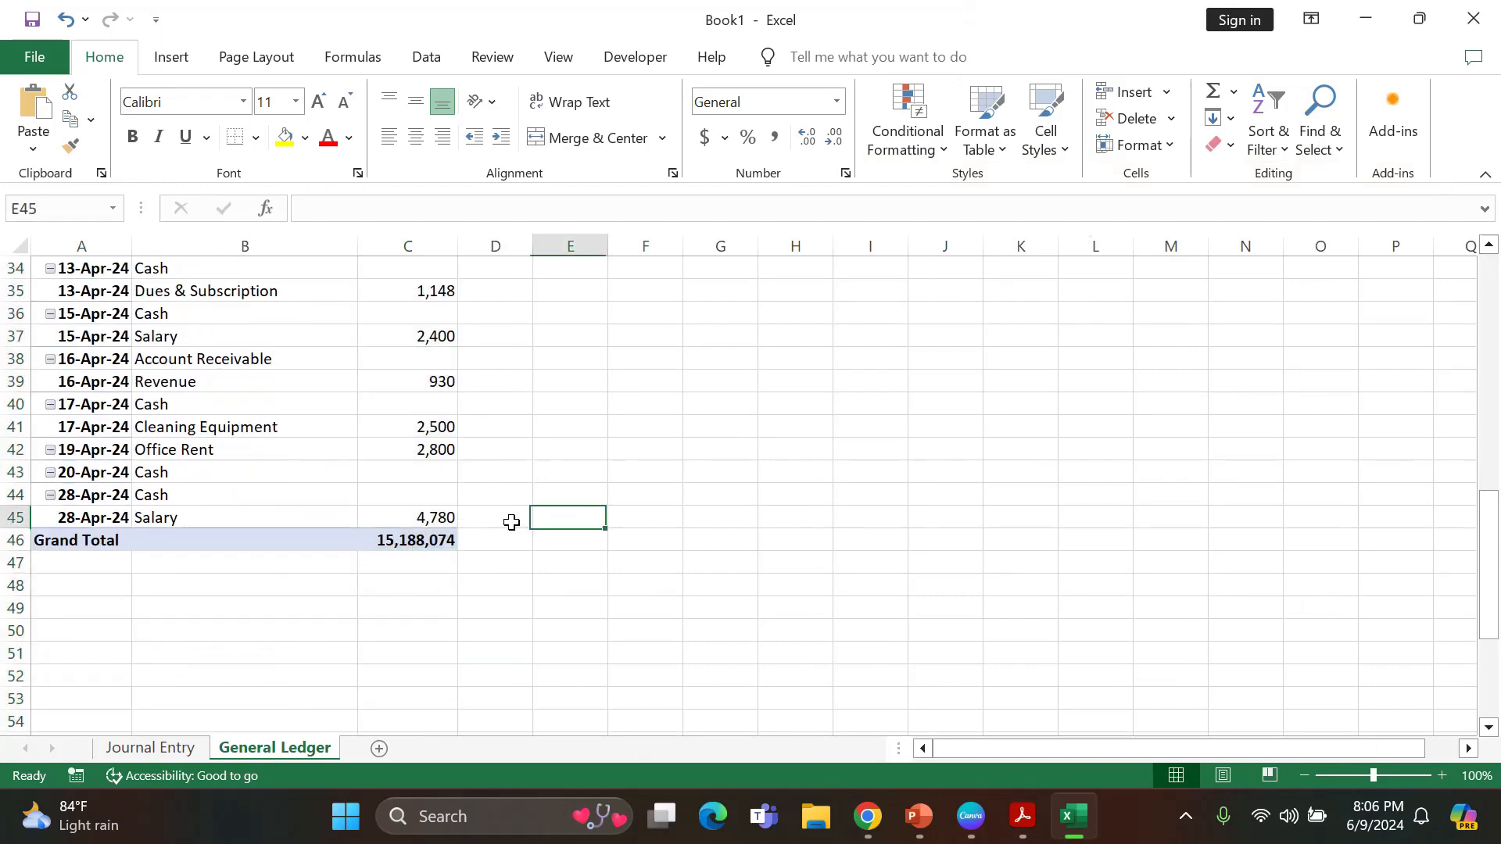
left_click(427, 539)
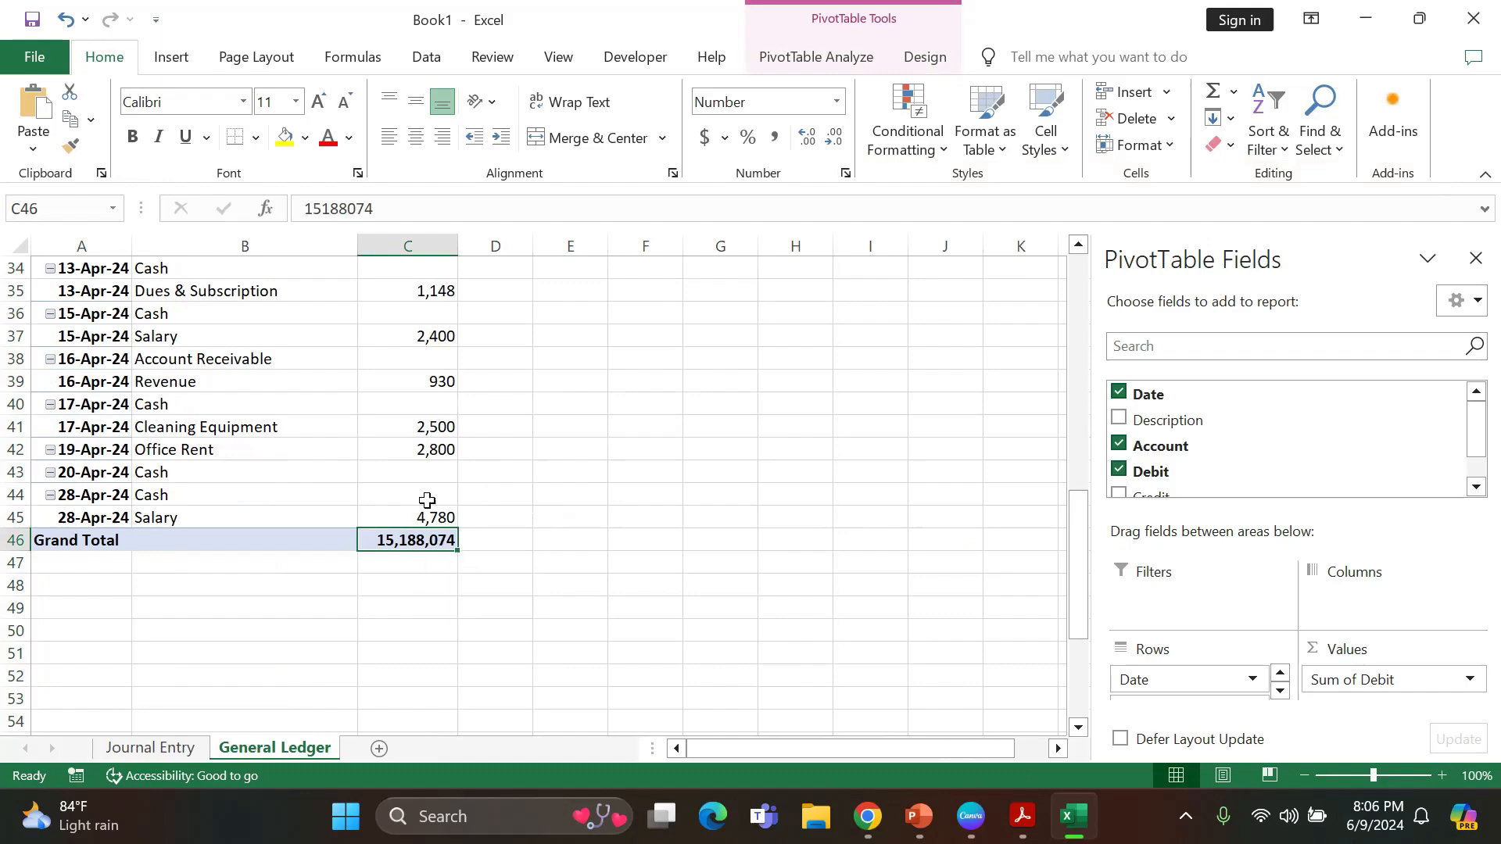
scroll(427, 500, "up", 11)
left_click(434, 334)
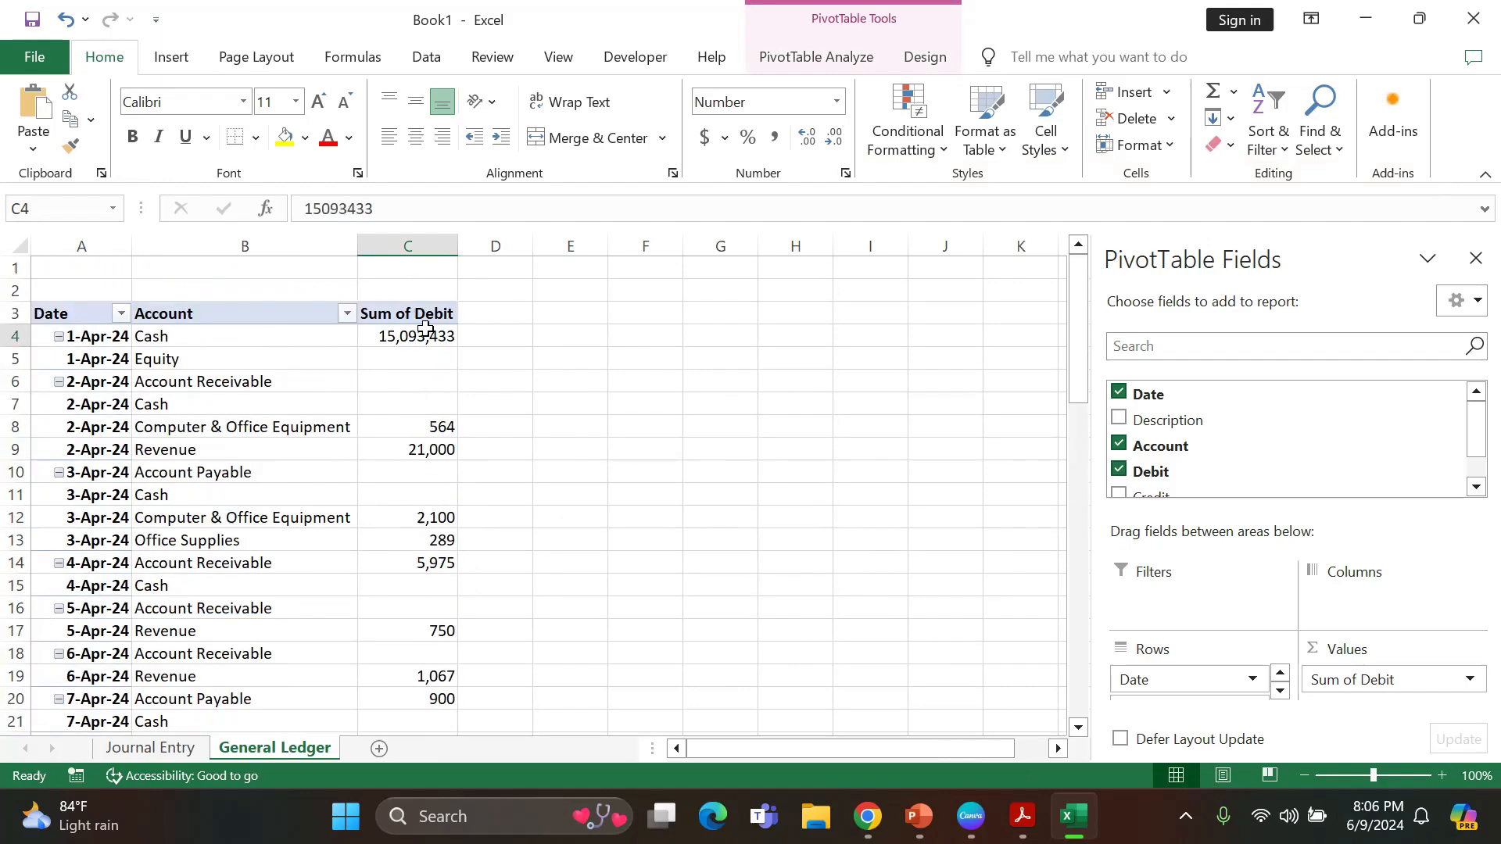
left_click(720, 403)
Add the Credit field to the PivotTable as a sum and compare the 1-Apr-24 Cash debit with the Equity credit.
left_click(420, 315)
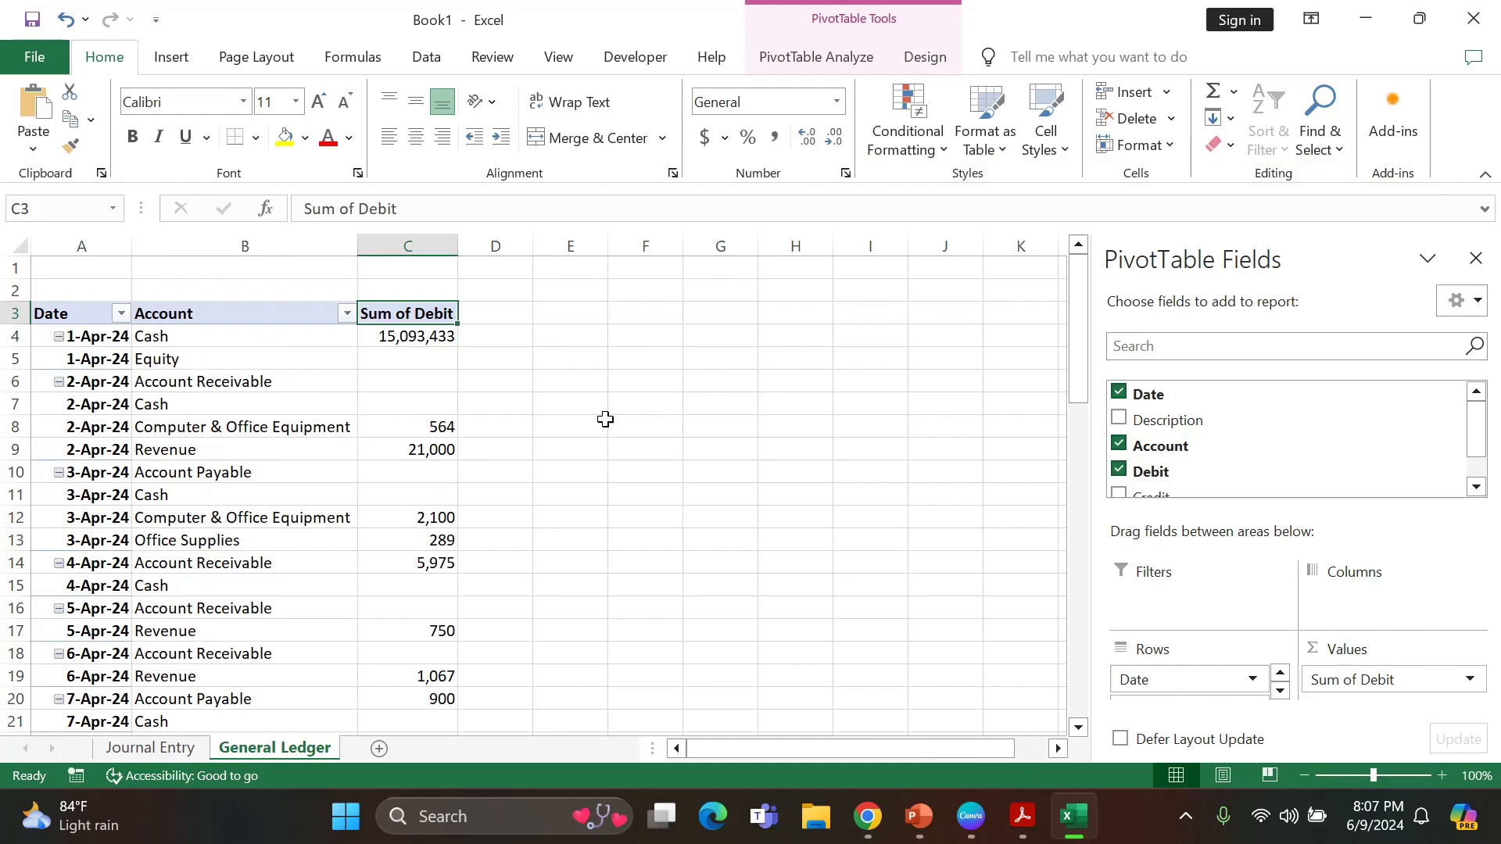
left_click(1466, 487)
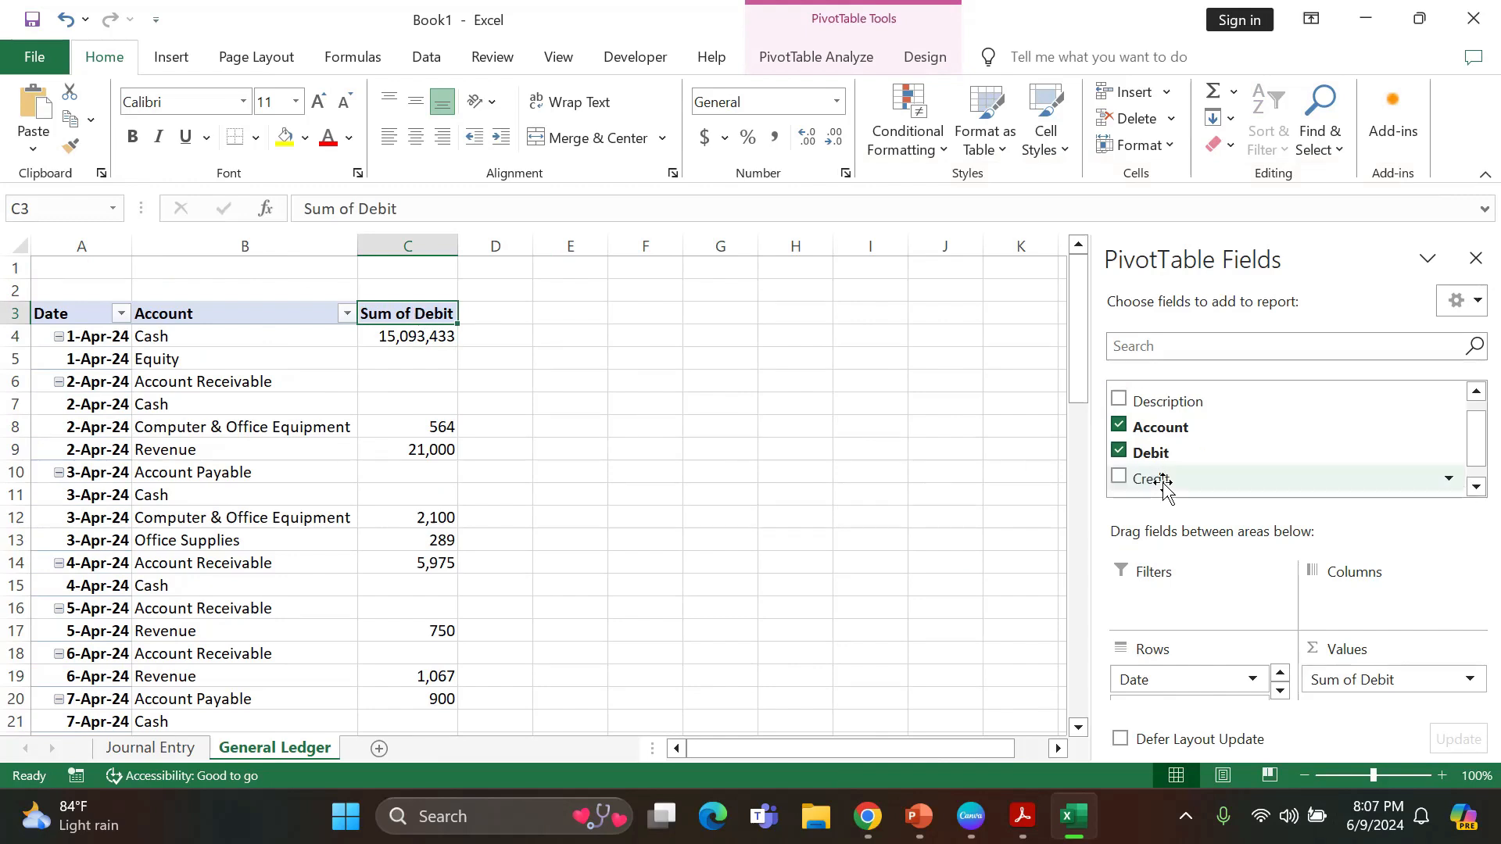
left_click(1118, 478)
left_click(551, 358)
left_click_drag(552, 358, 433, 330)
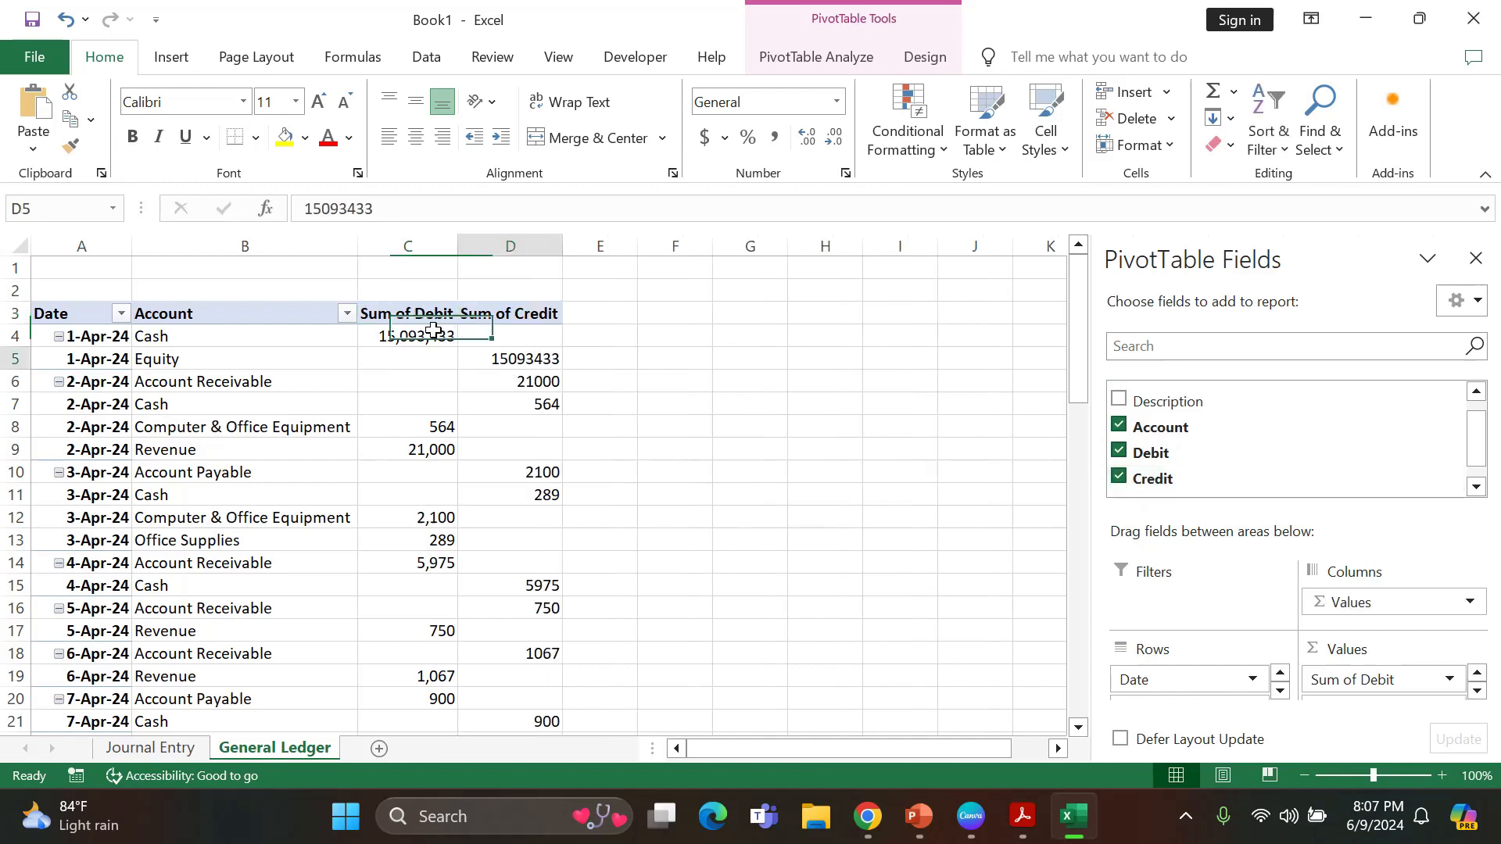
left_click(435, 334)
left_click(503, 365)
left_click(429, 336)
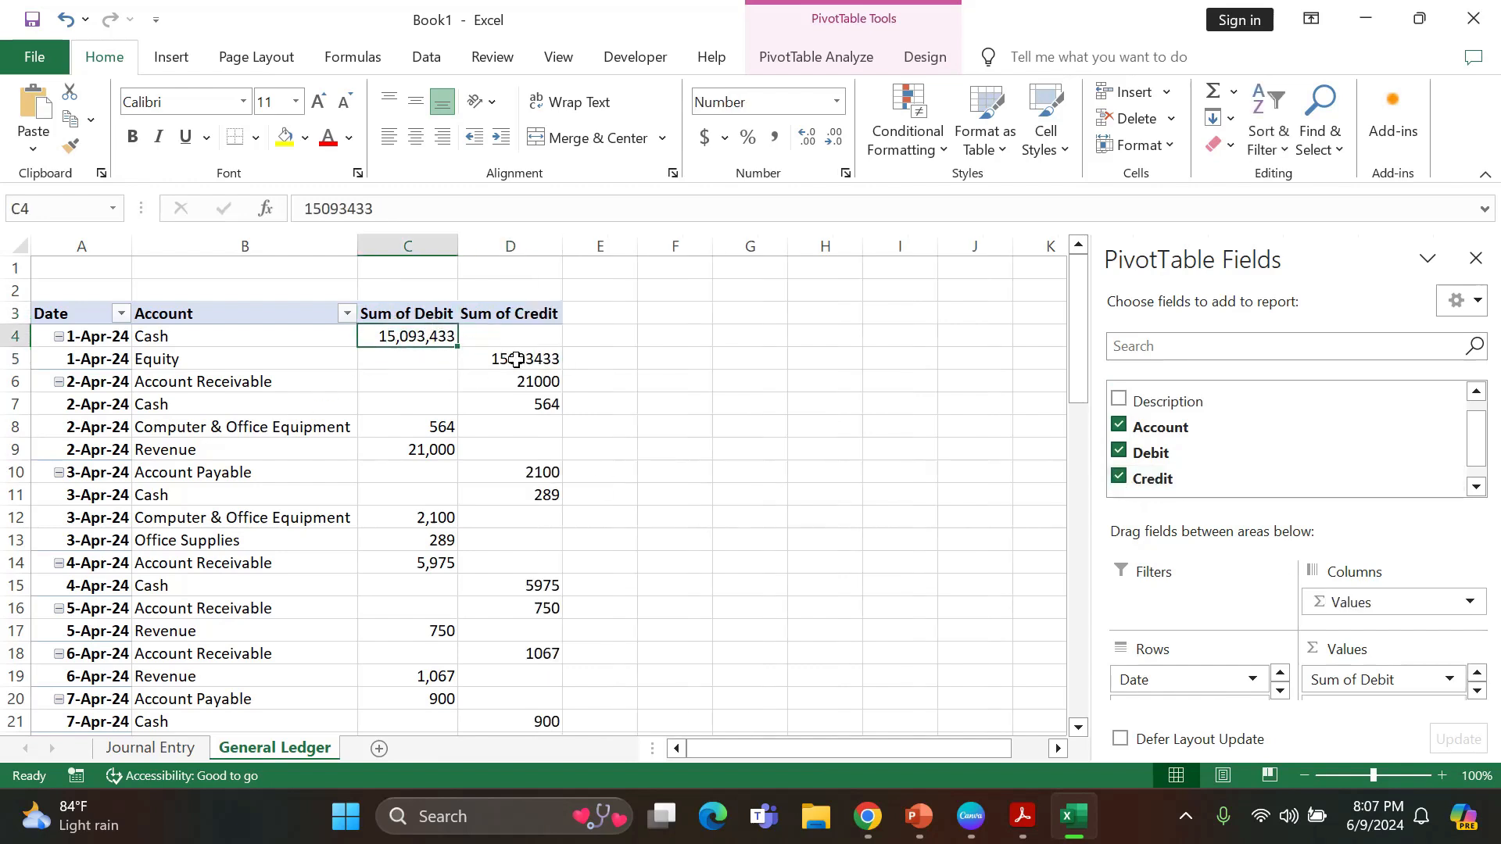
left_click(516, 359)
Format the Sum of Credit value field as Number with 0 decimal places and the 1000 separator.
left_click(1475, 691)
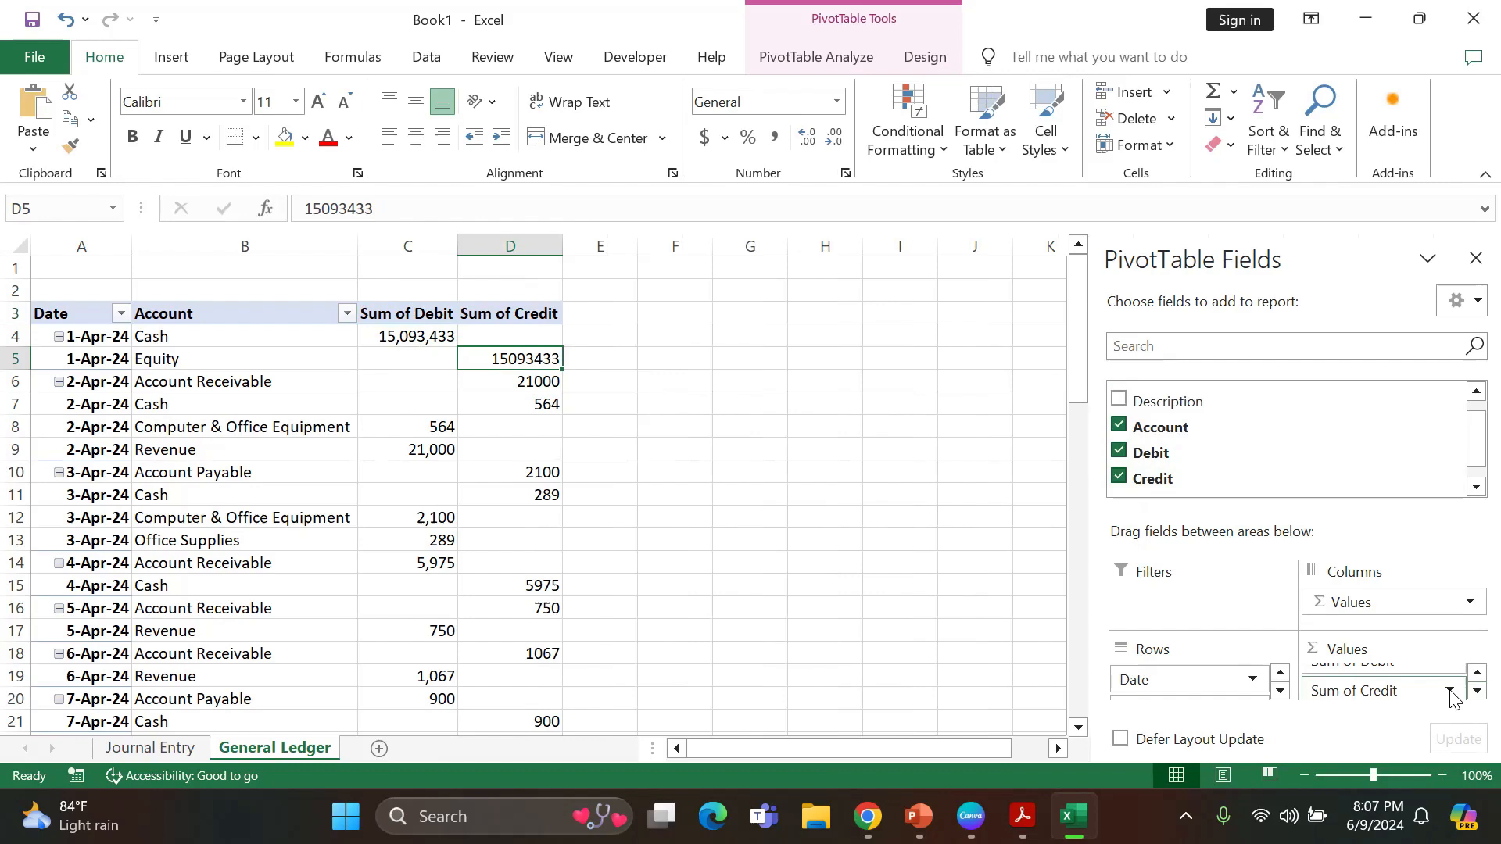
left_click(1450, 691)
left_click(1394, 665)
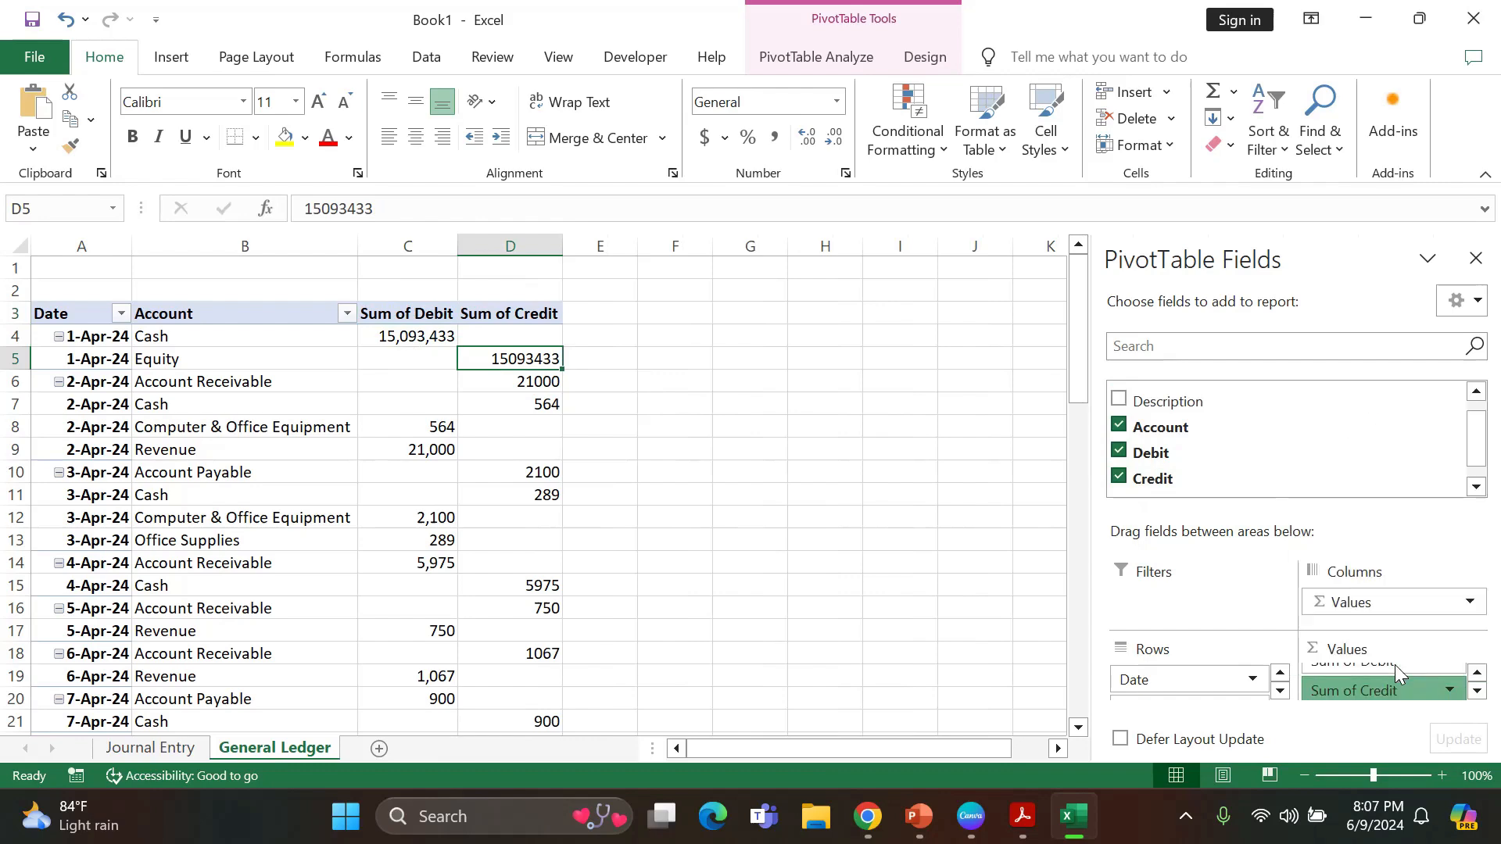
left_click(991, 635)
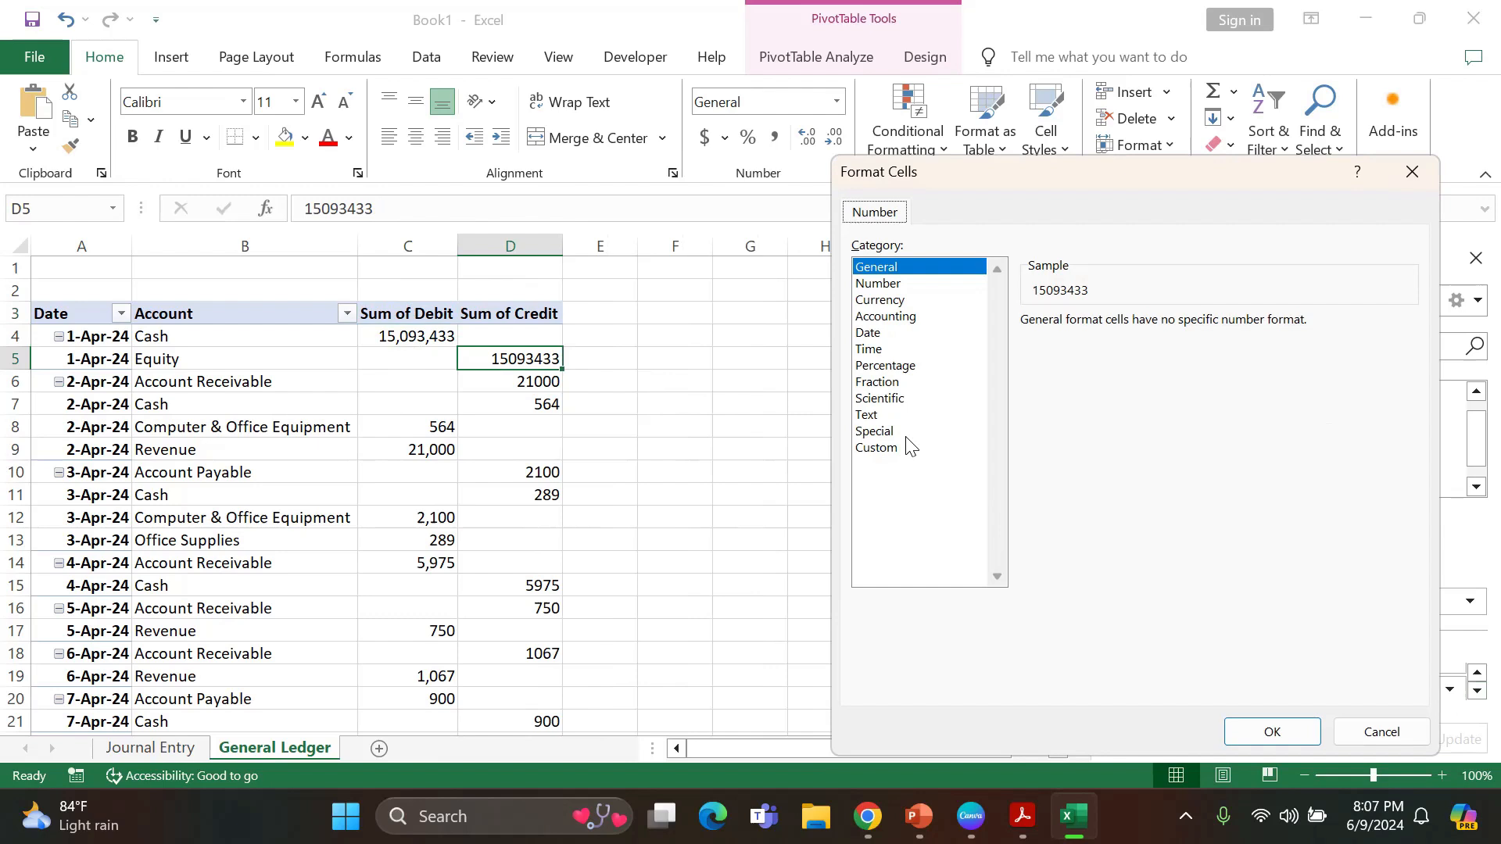
left_click(878, 284)
left_click(1177, 328)
left_click(1177, 328)
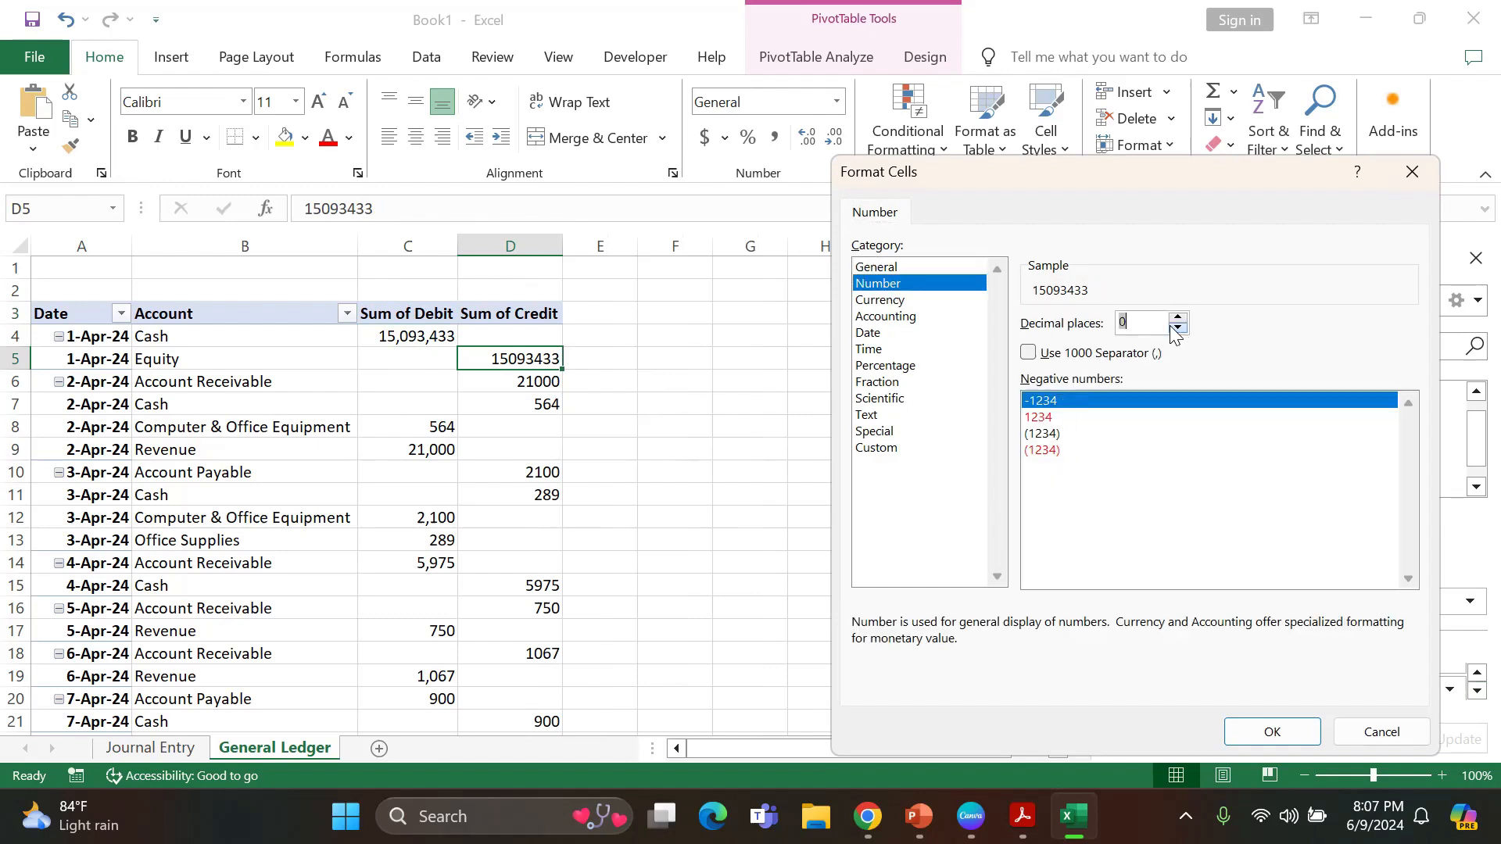
left_click(1030, 355)
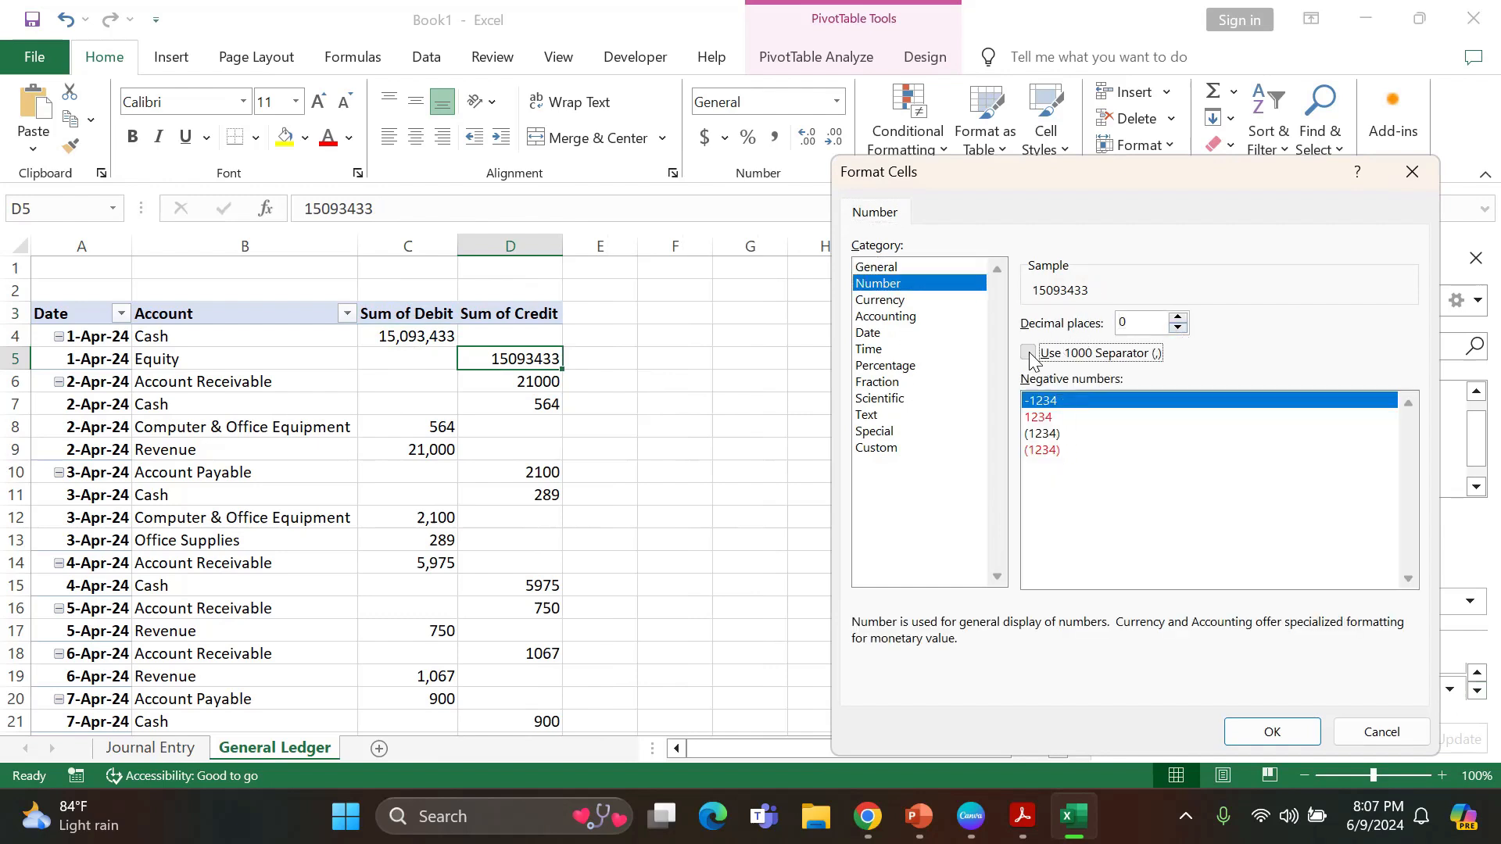
left_click(1266, 736)
left_click(1180, 626)
Slightly widen the Sum of Debit and Sum of Credit columns.
left_click(805, 491)
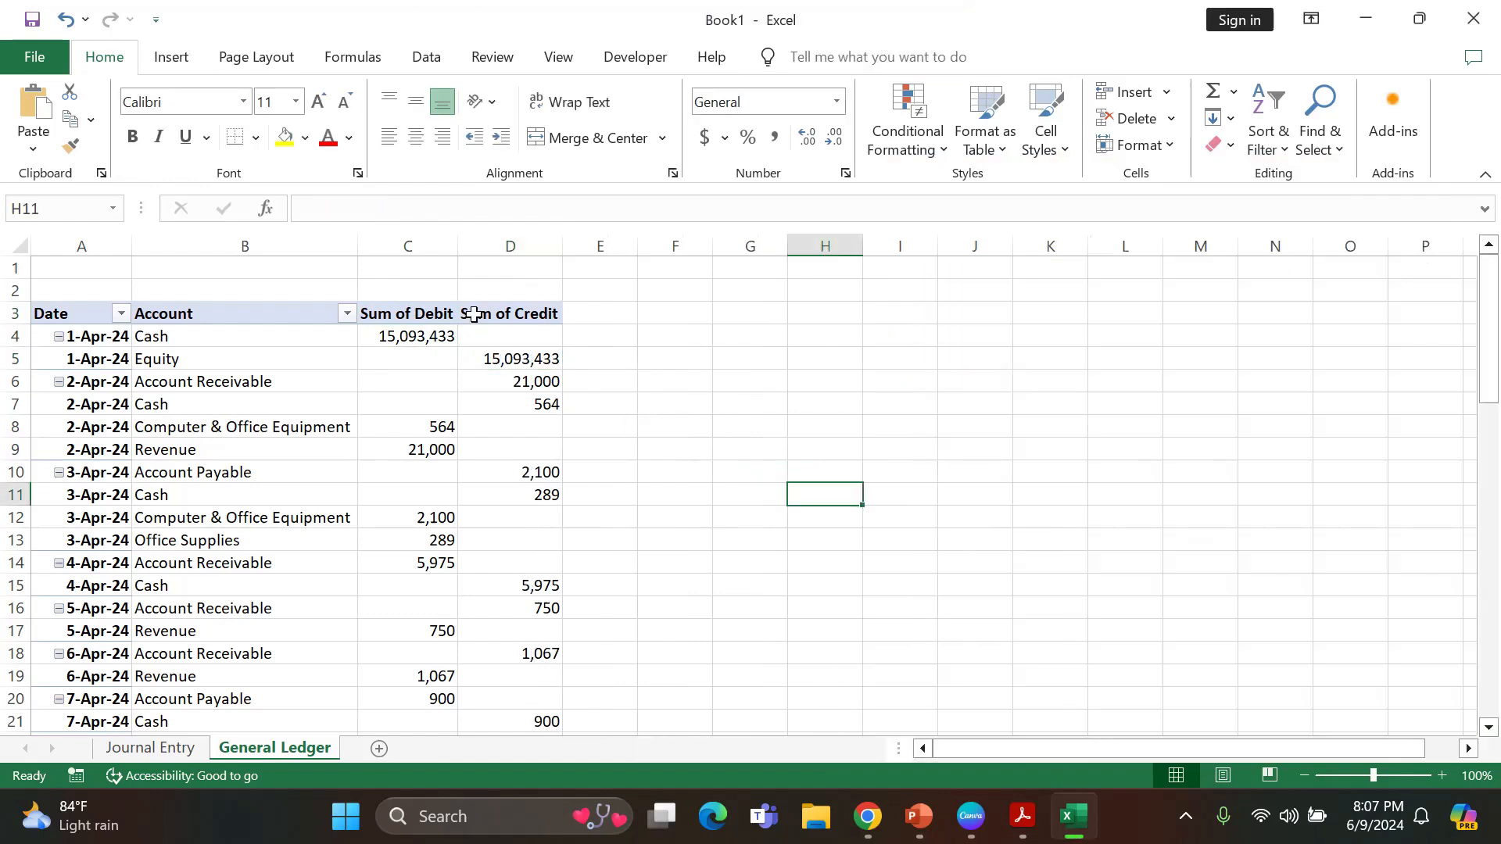
left_click_drag(457, 238, 466, 239)
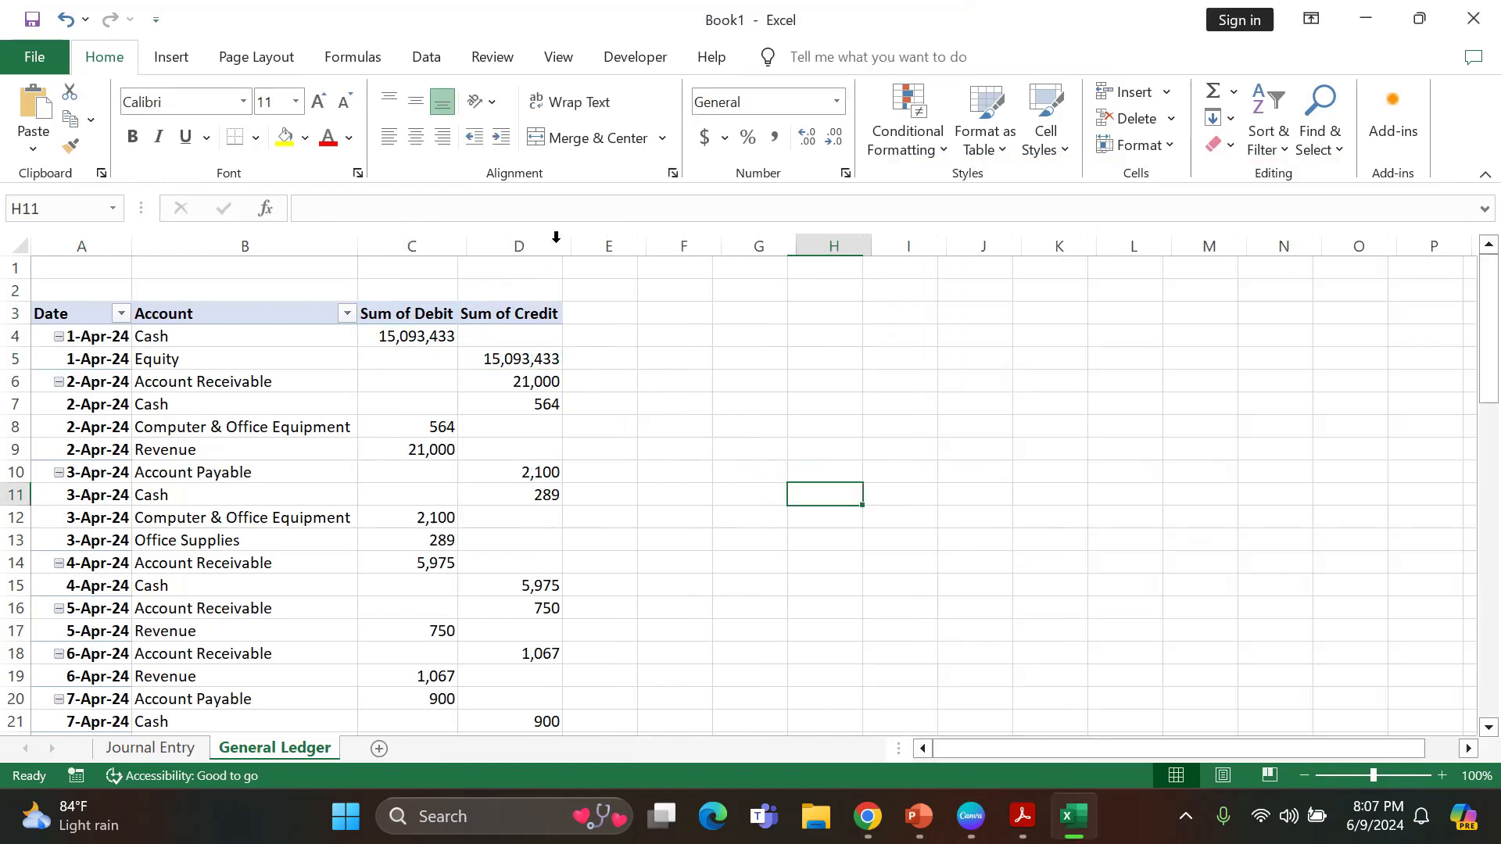
left_click_drag(573, 241, 587, 241)
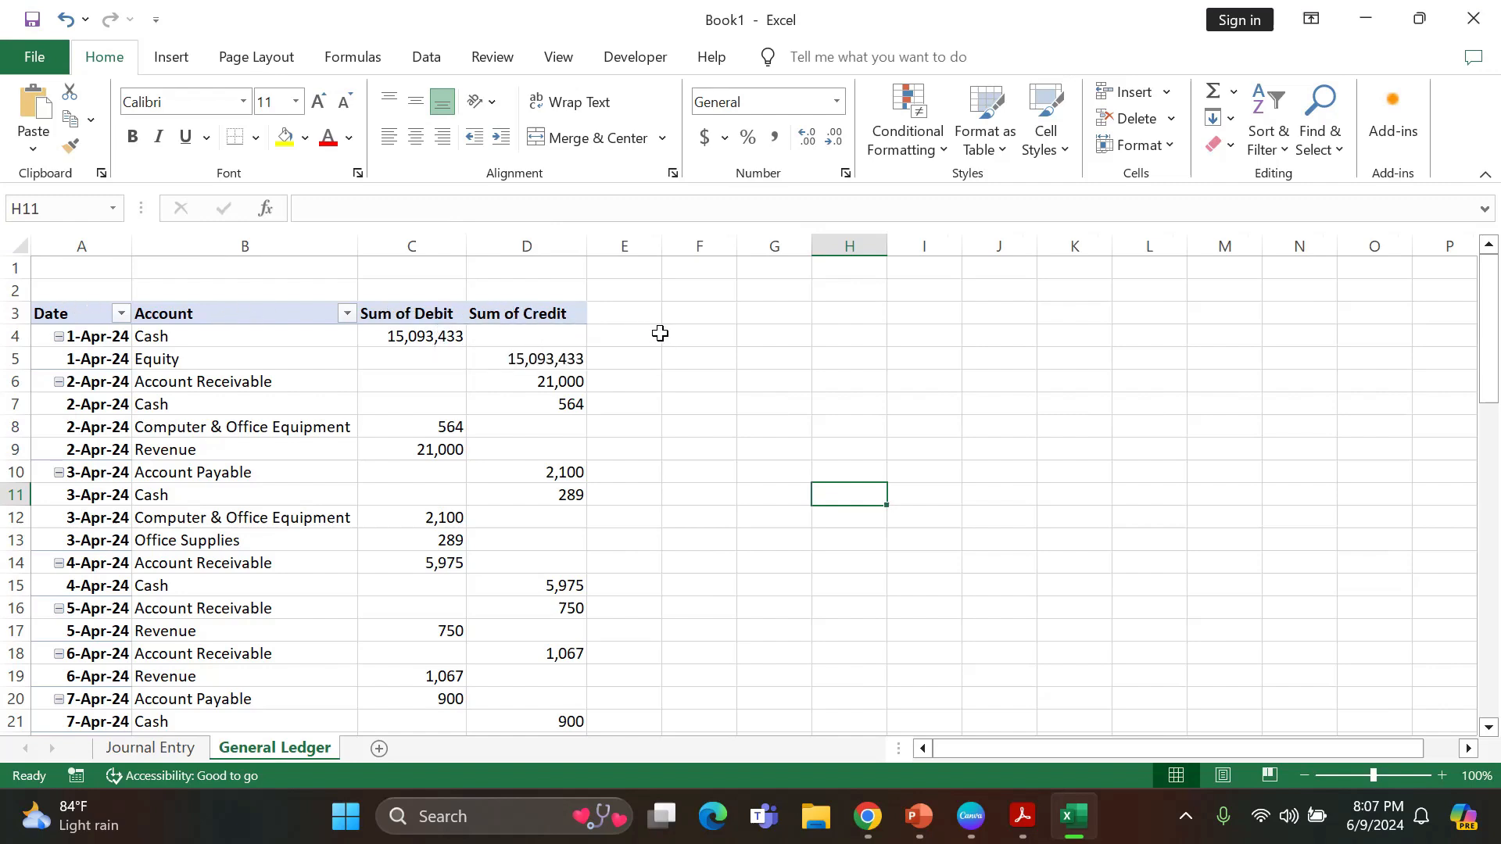
Review which fields the PivotTable uses and examine its debit and credit columns.
left_click(528, 315)
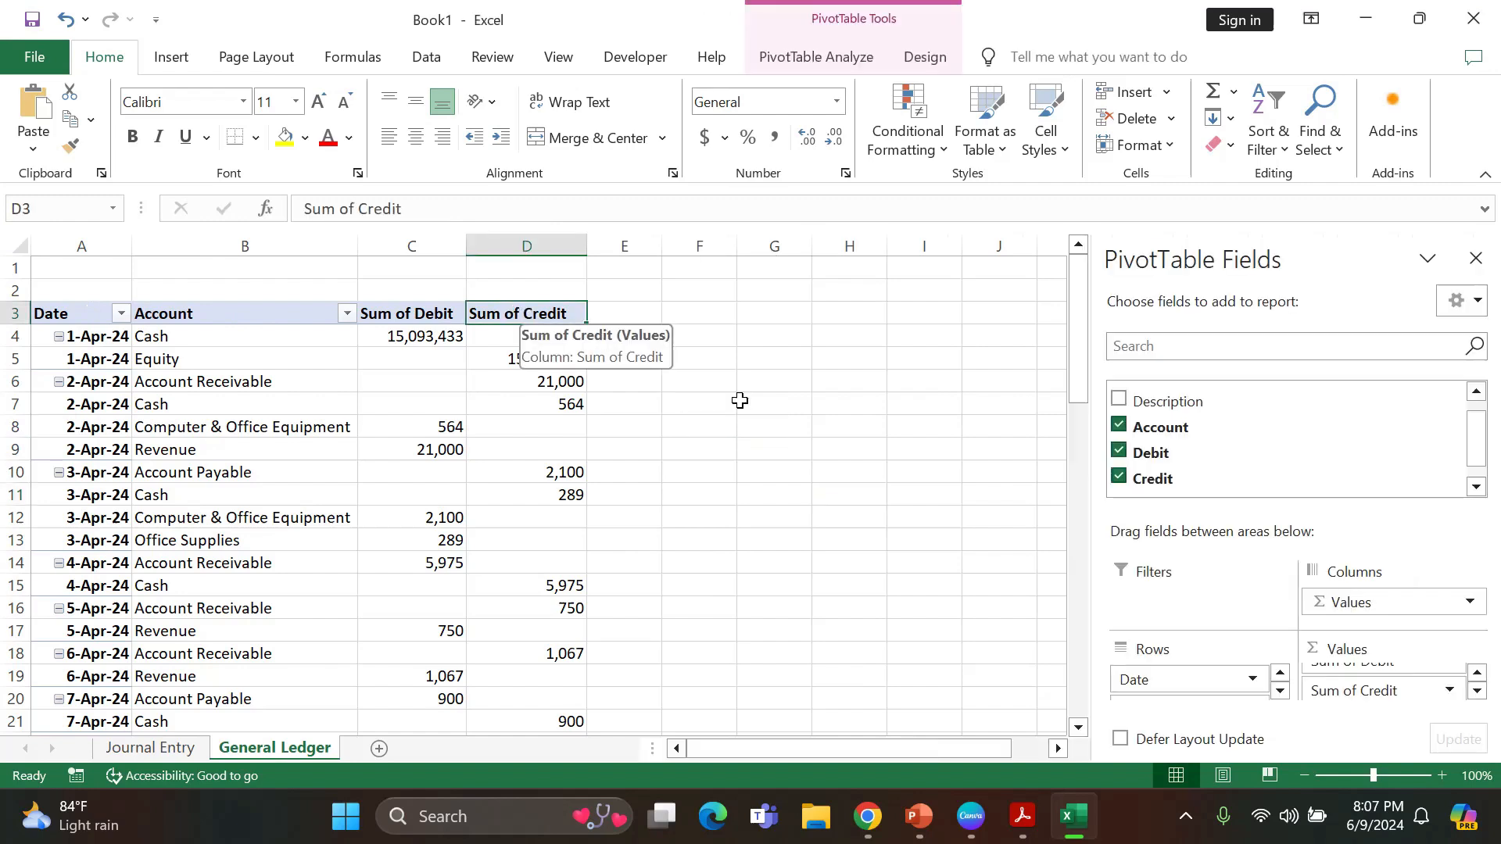
left_click(1465, 491)
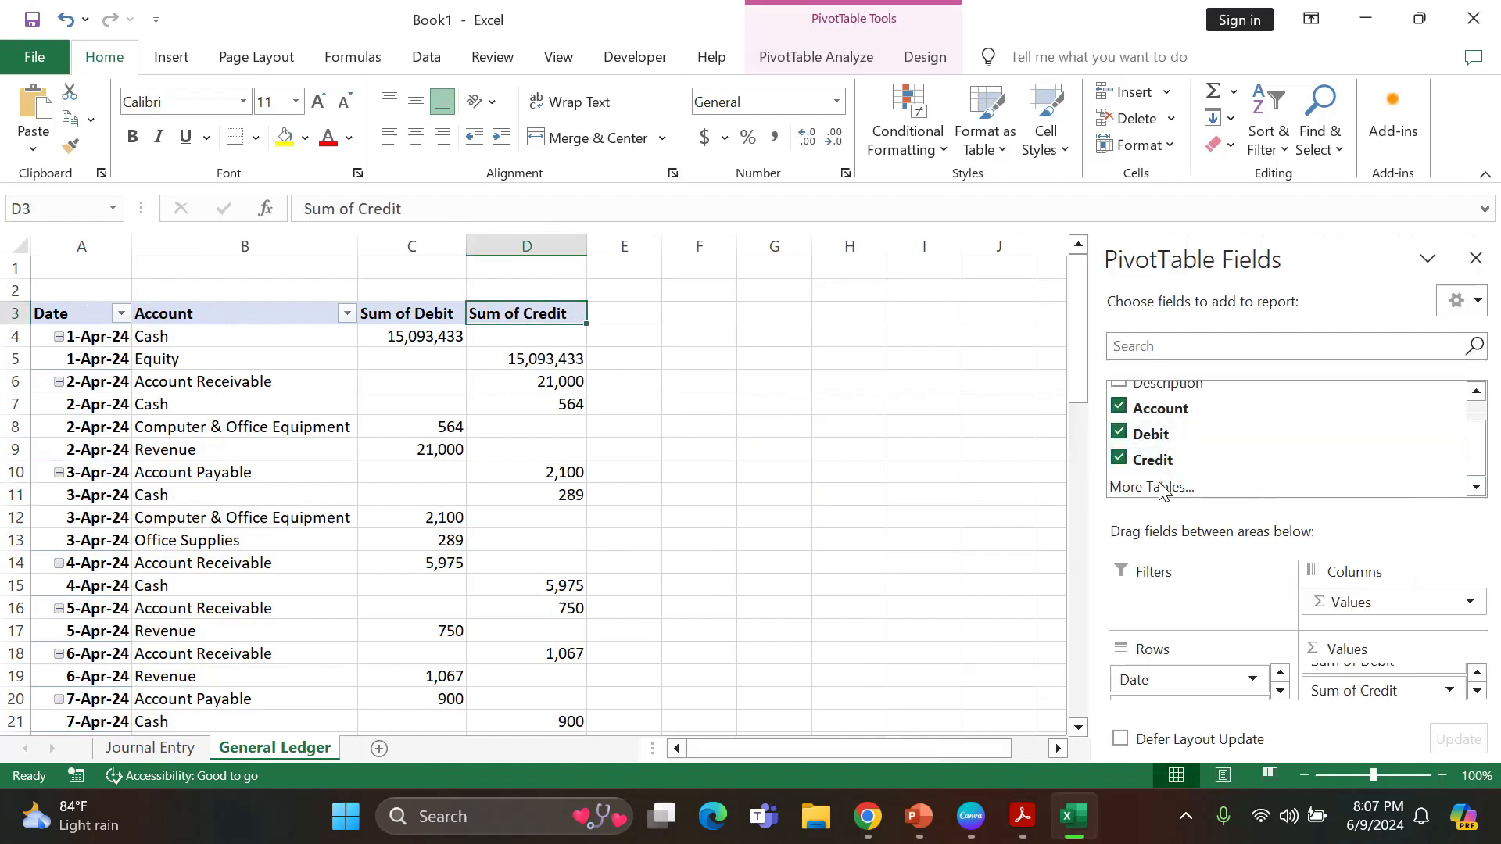
scroll(1138, 459, "up", 1)
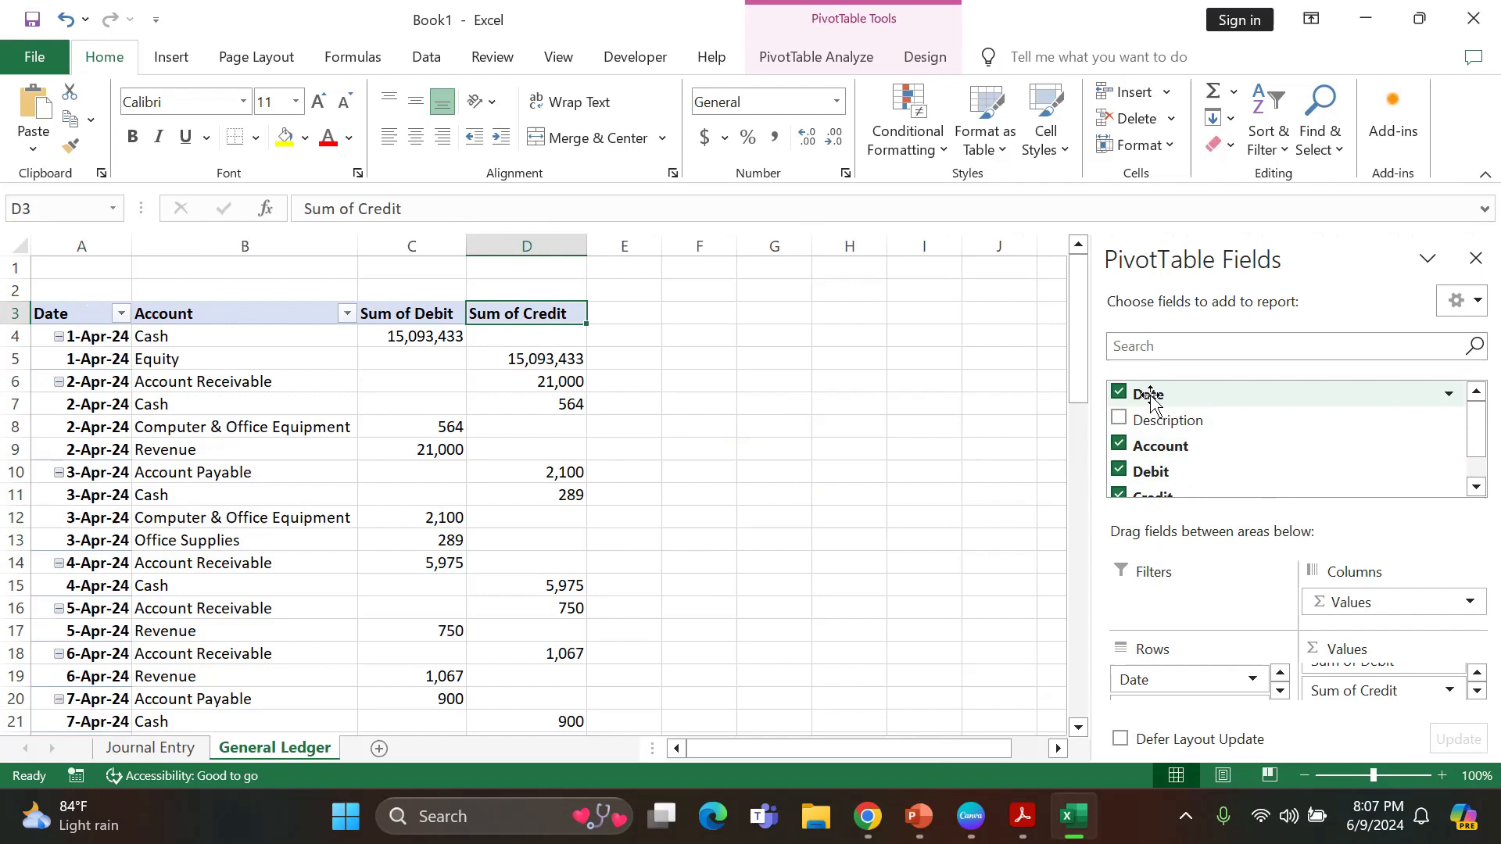
left_click(1476, 487)
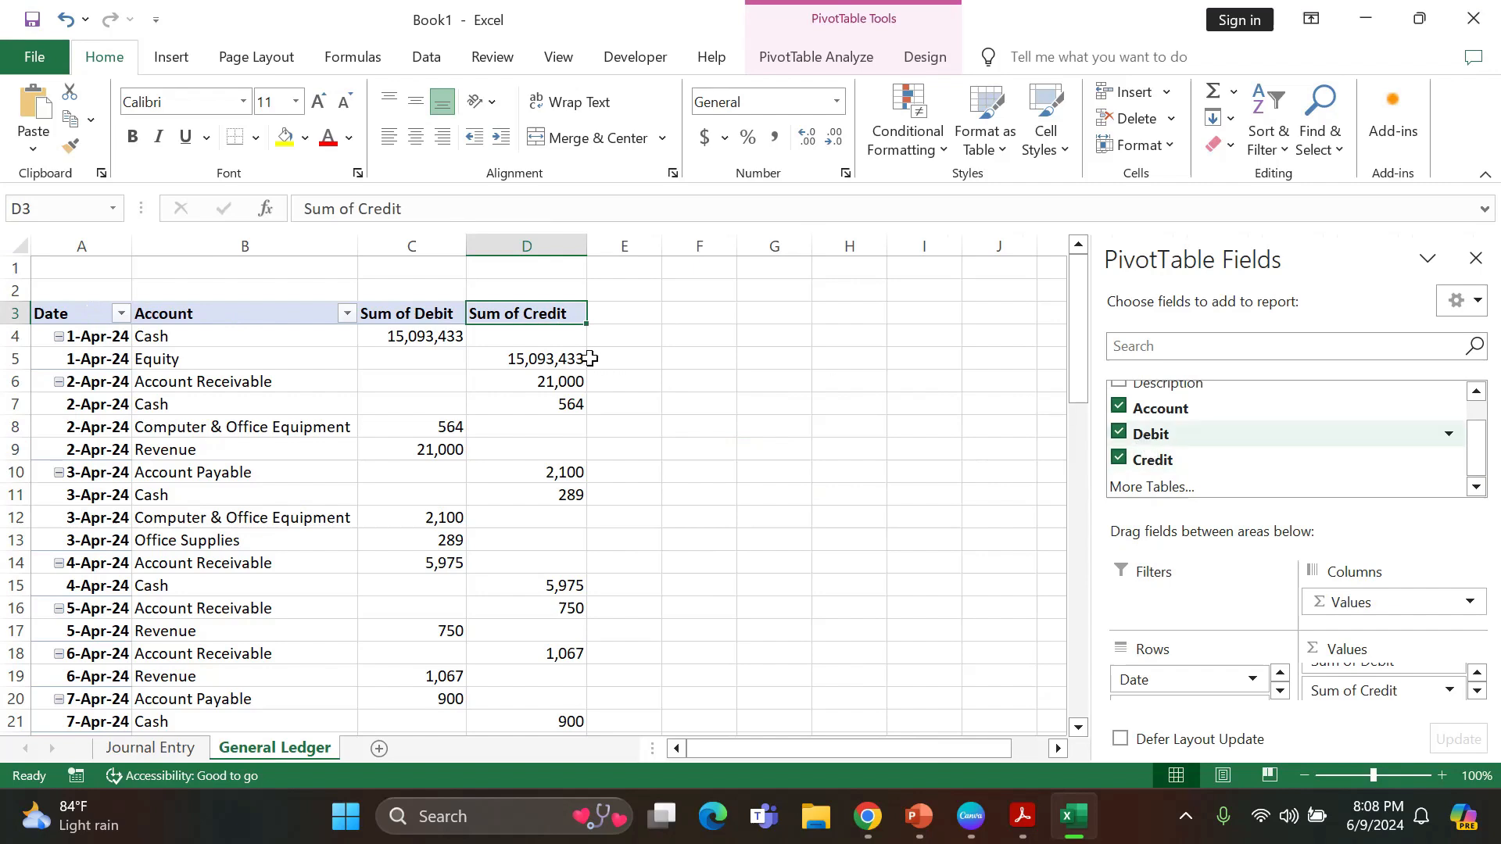
scroll(1149, 438, "up", 2)
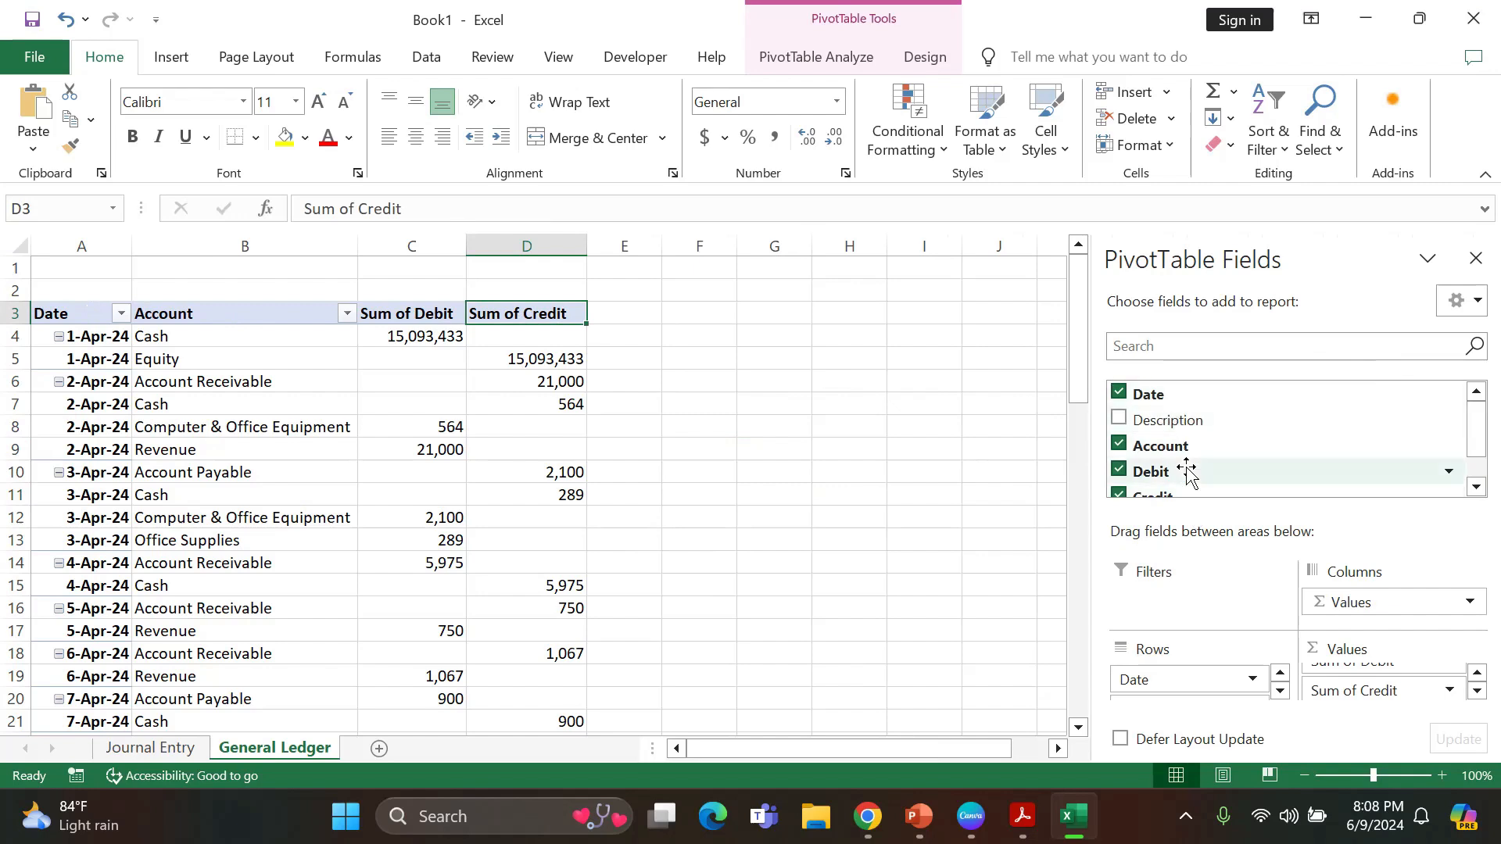
left_click(640, 380)
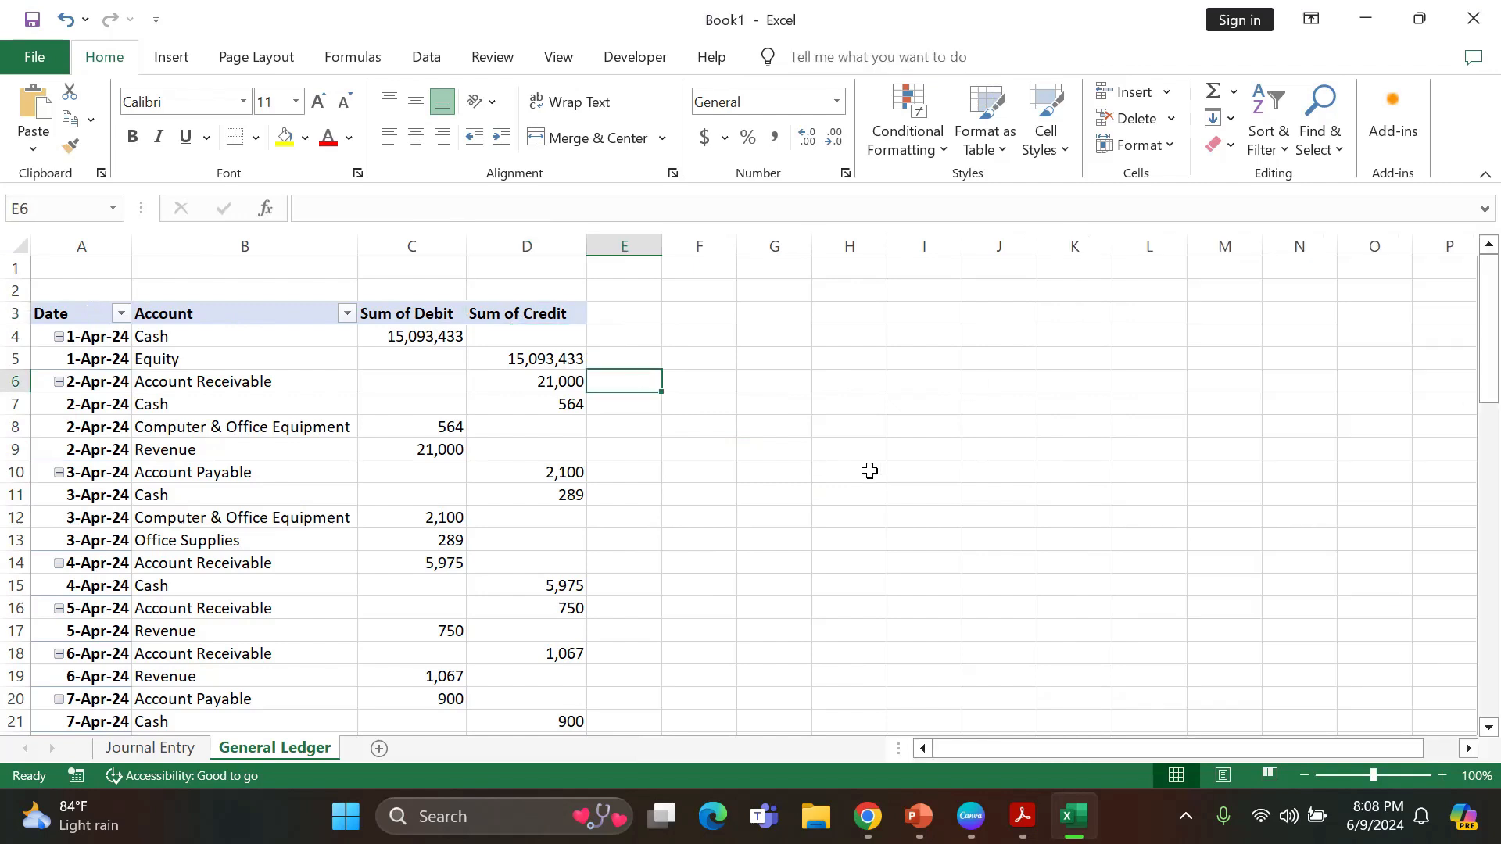
left_click(869, 470)
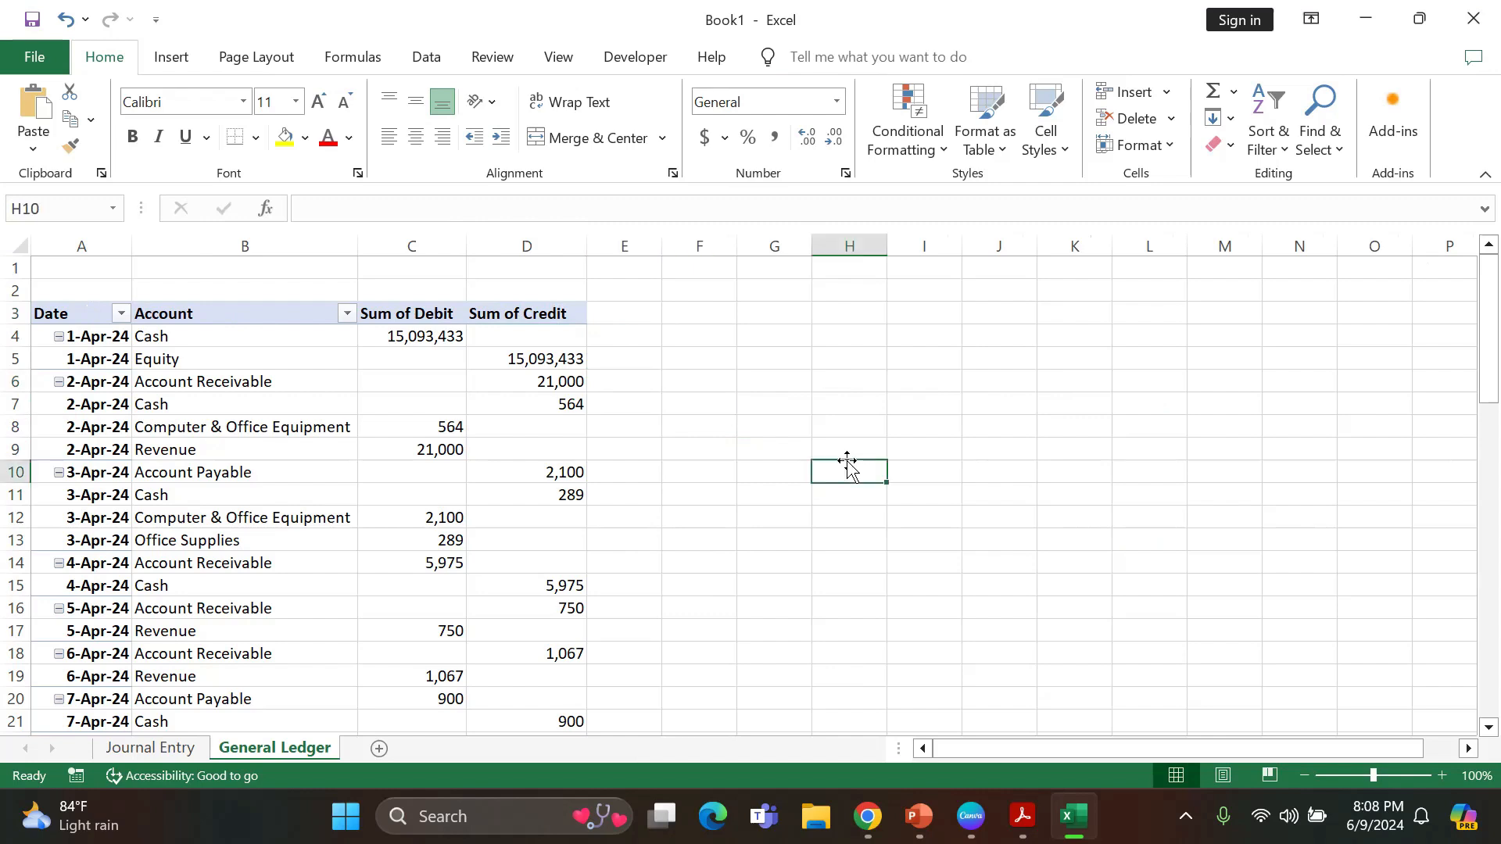
left_click(570, 366)
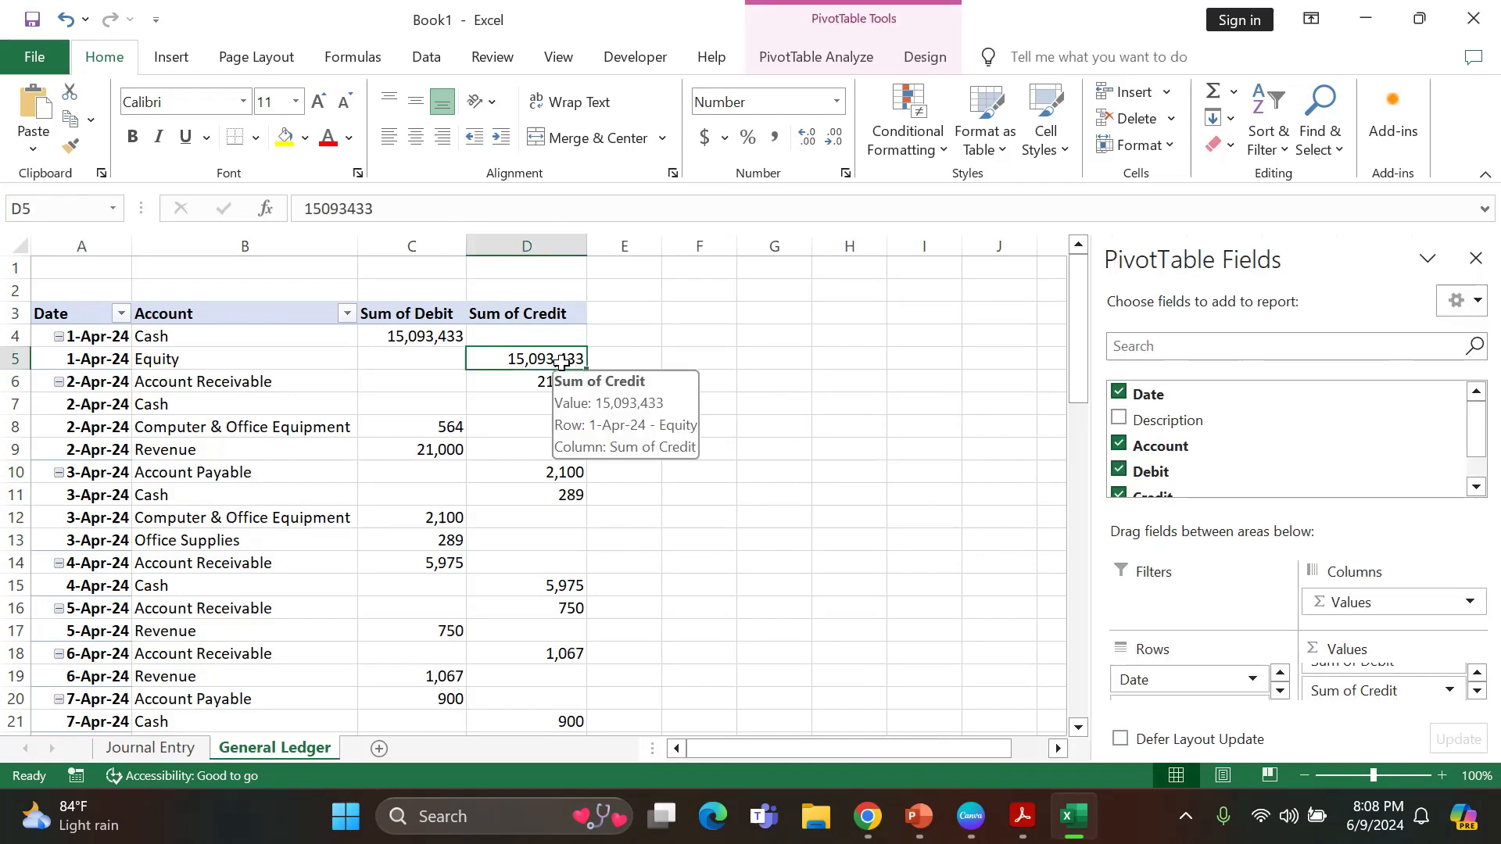
Insert a calculated field named Balance into the PivotTable with the formula = Debit-Credit.
left_click(806, 65)
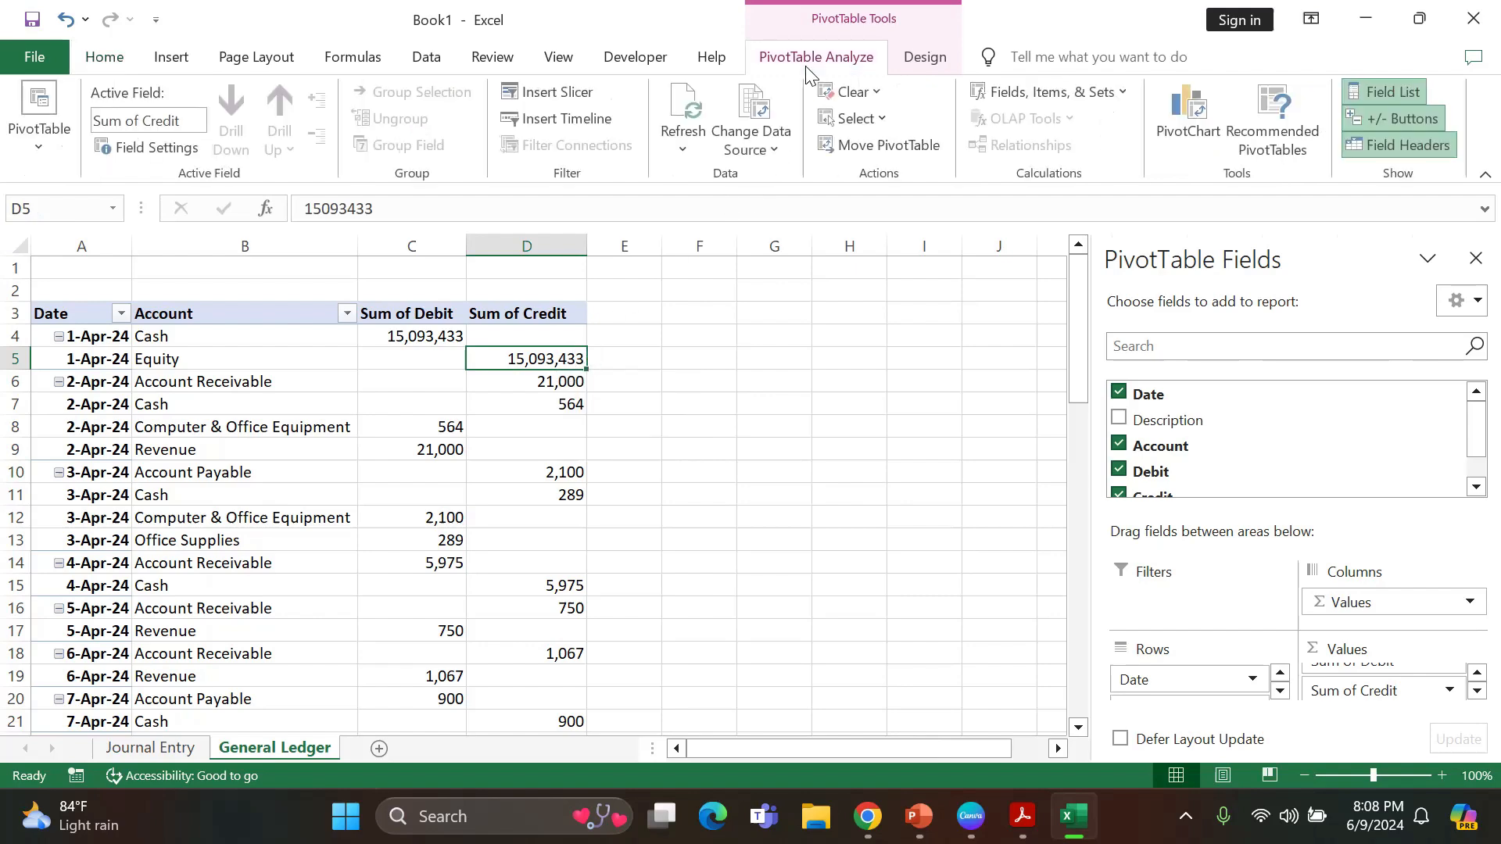
left_click(1045, 102)
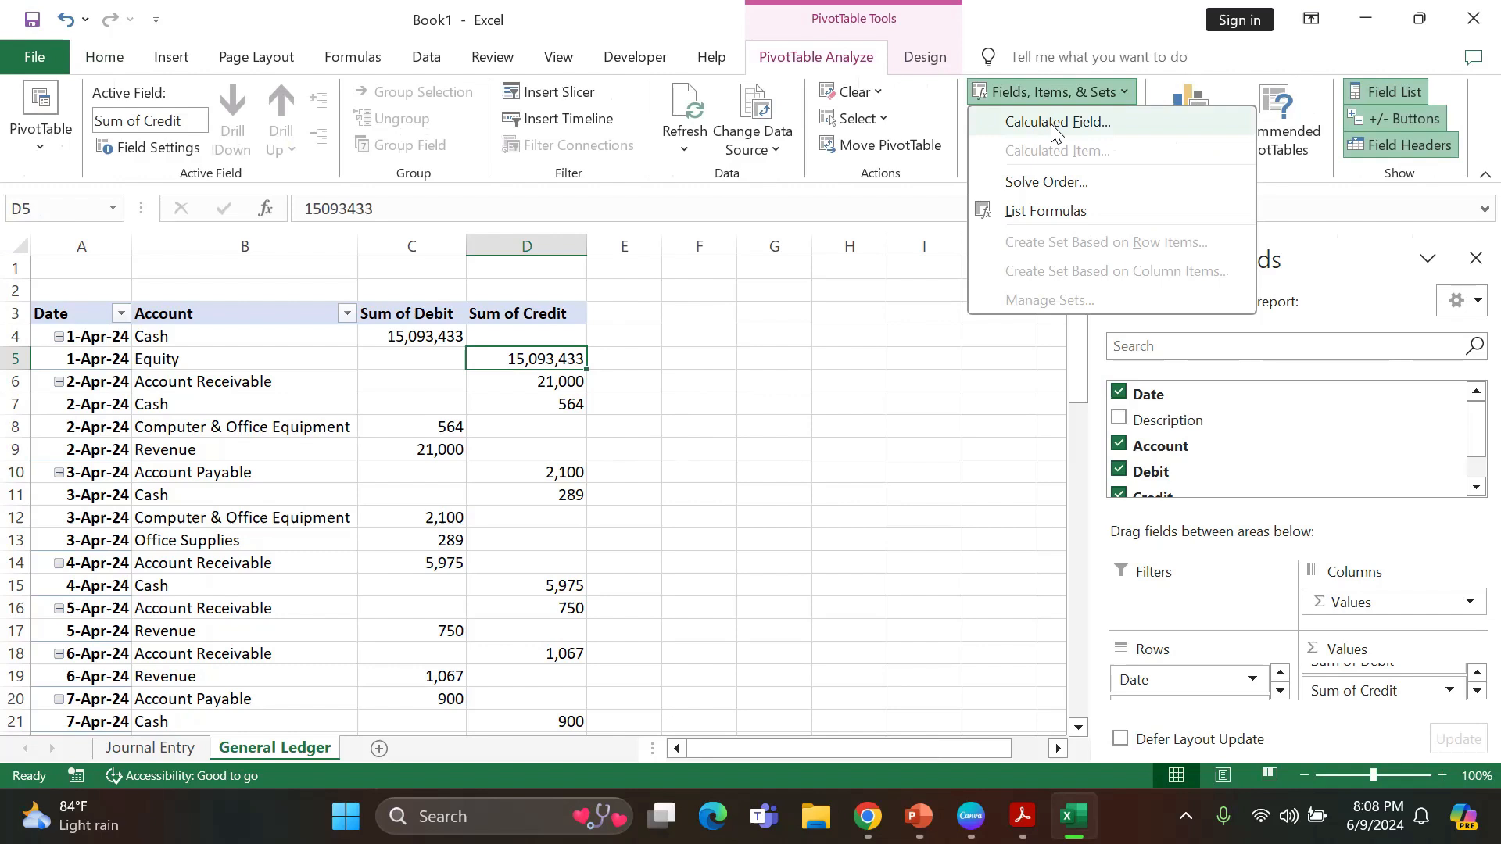
left_click(1056, 124)
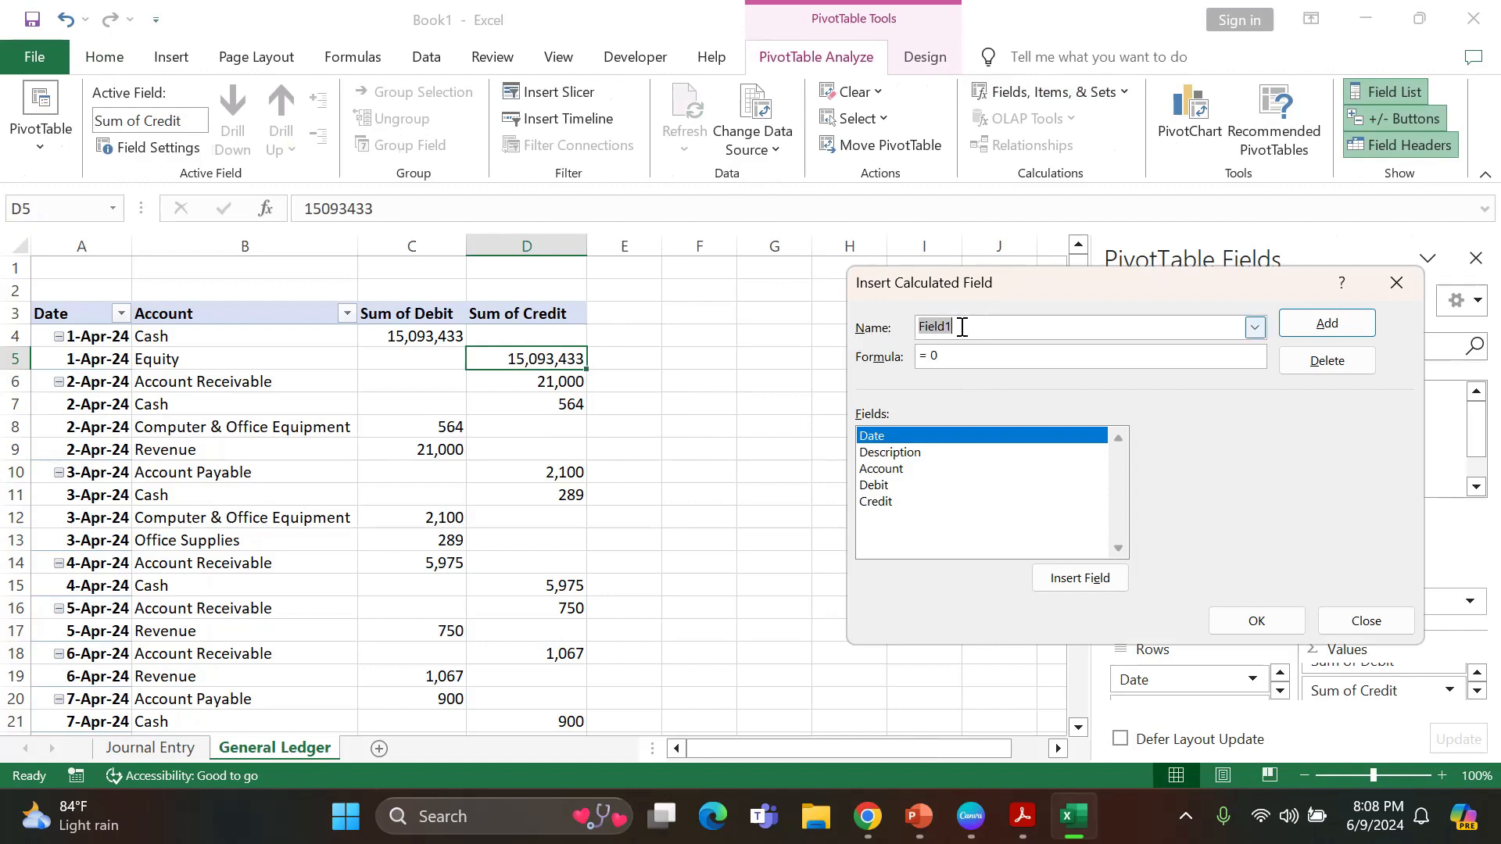
type("Balance")
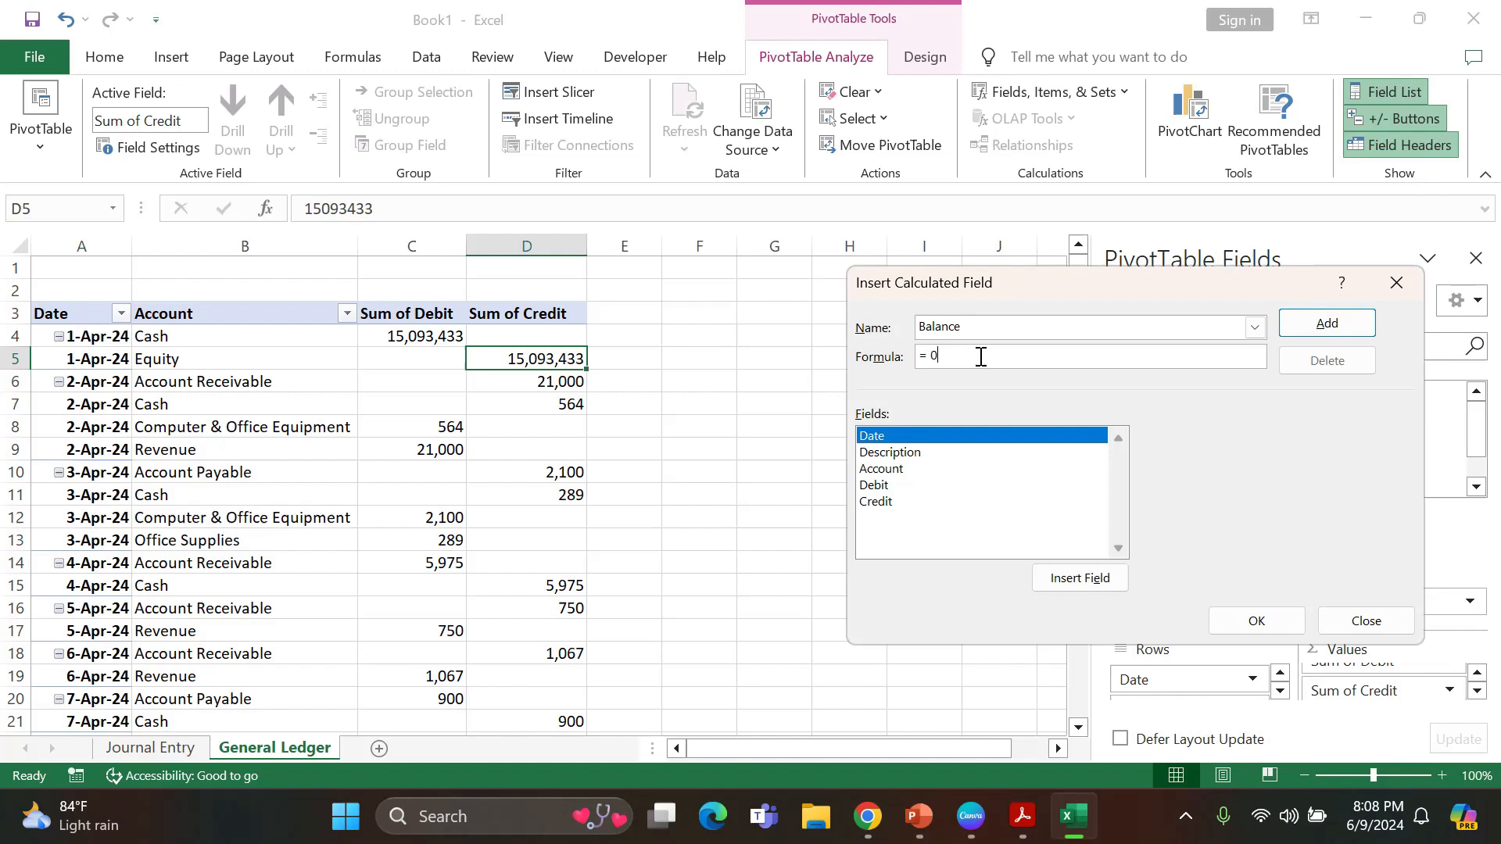
left_click(889, 485)
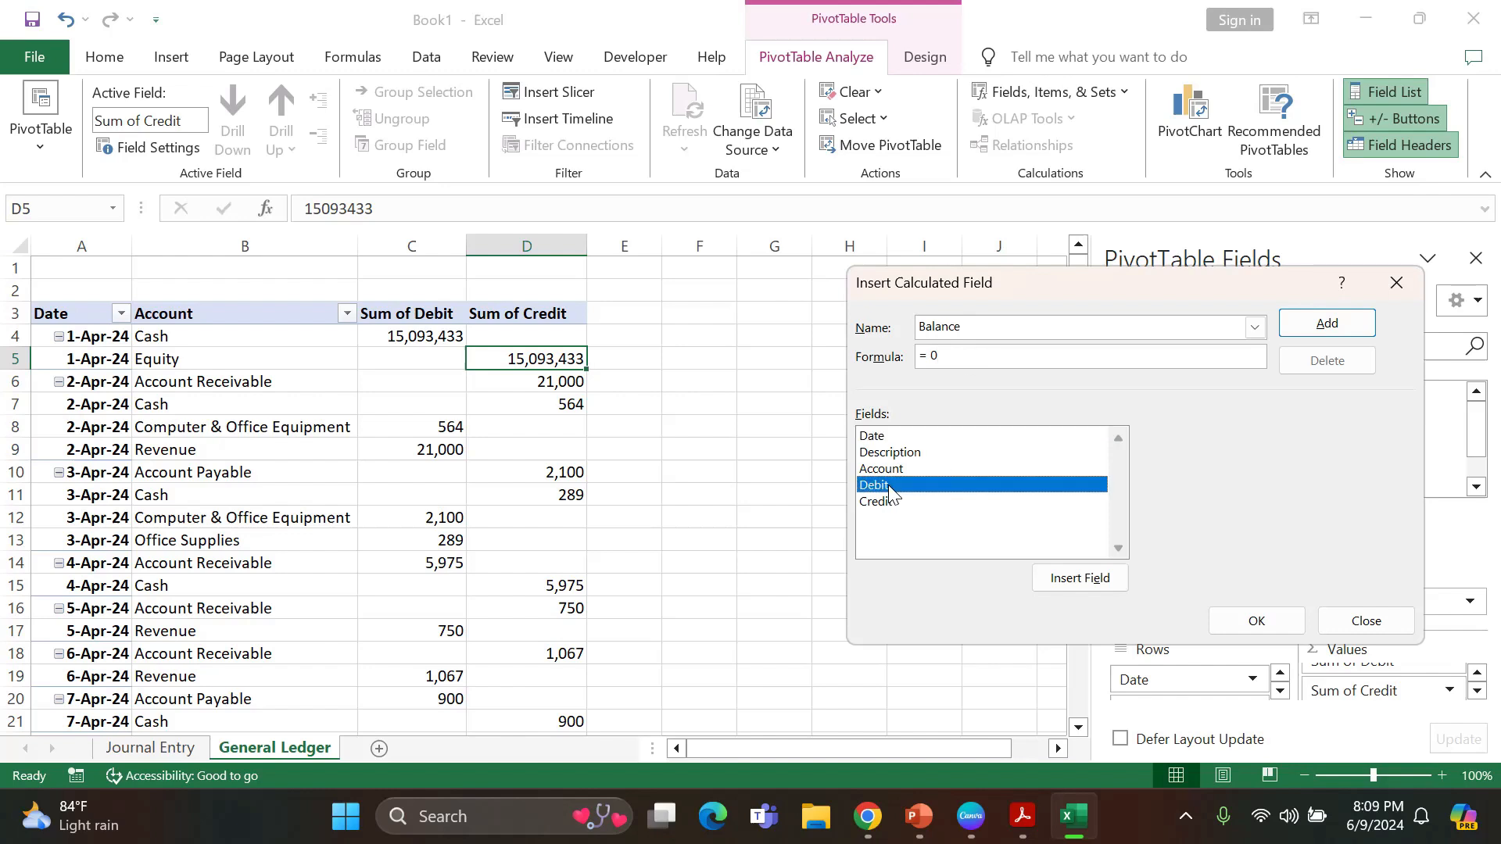
left_click(1065, 583)
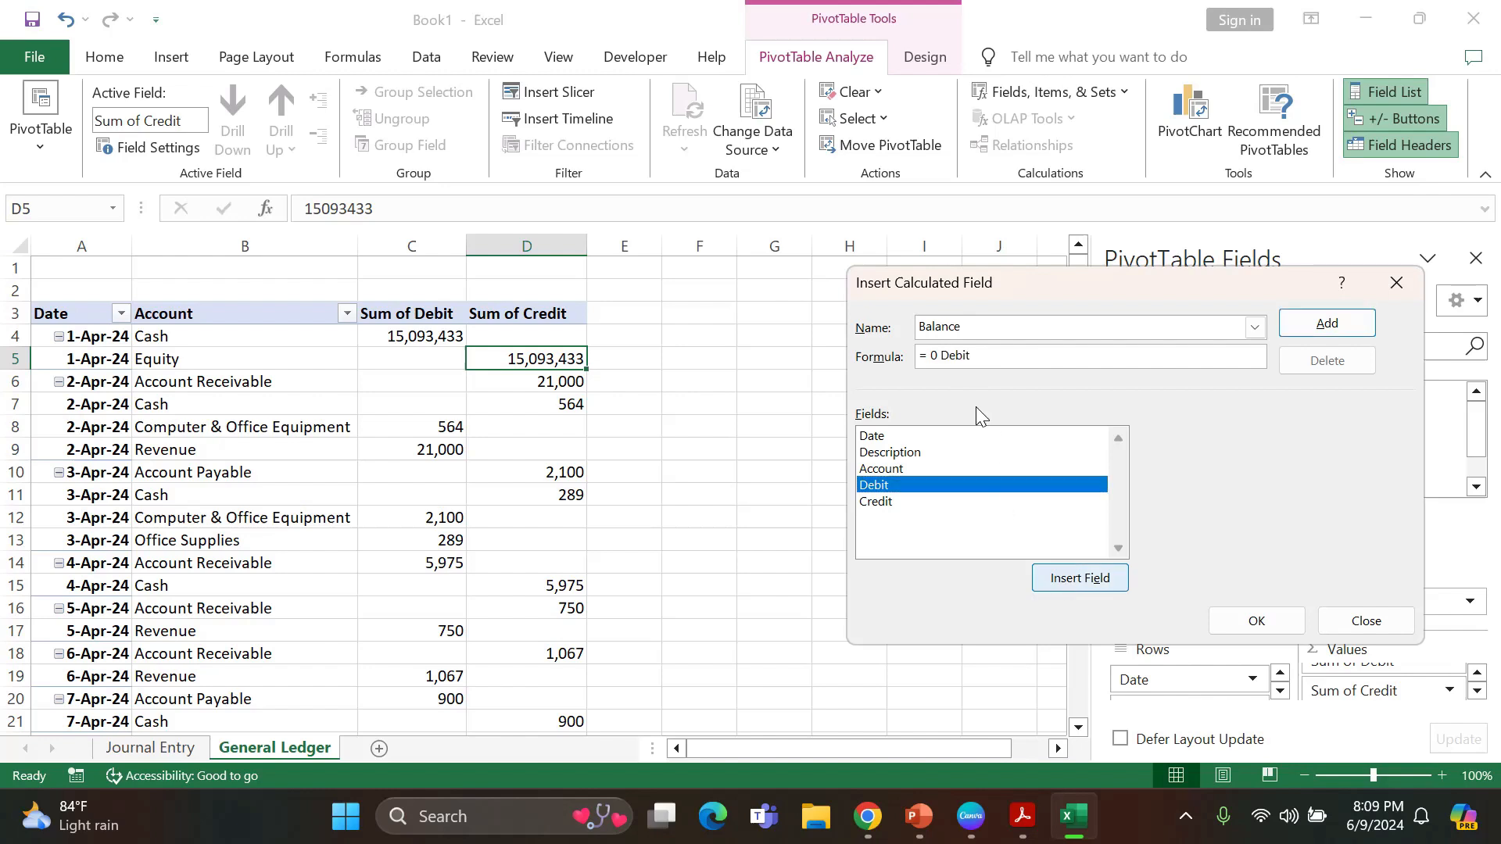
left_click(945, 356)
key("BackSpace")
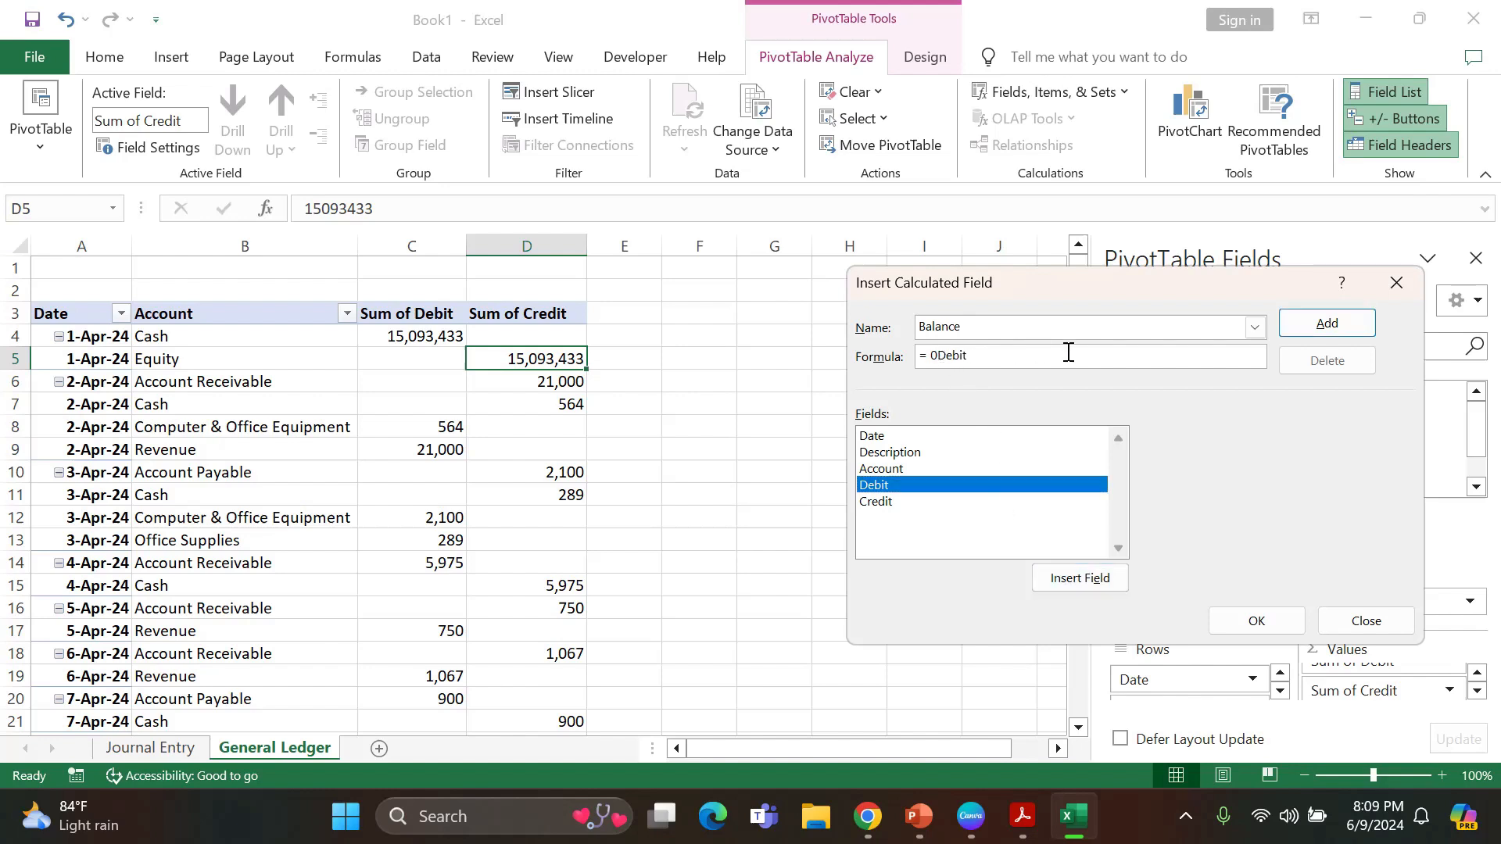
key("BackSpace")
left_click(891, 501)
left_click(1092, 582)
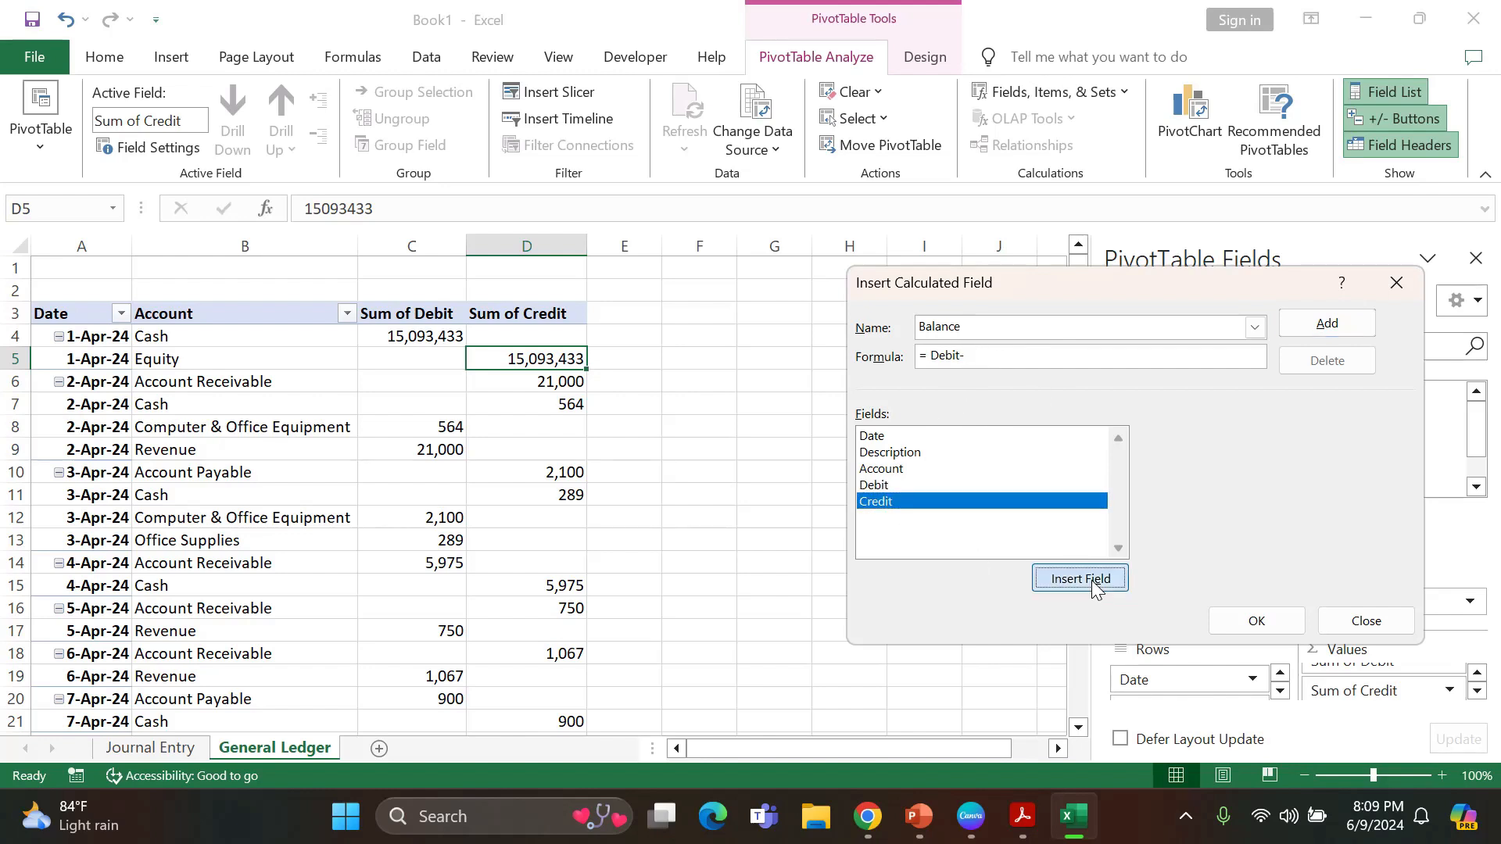
left_click(1255, 621)
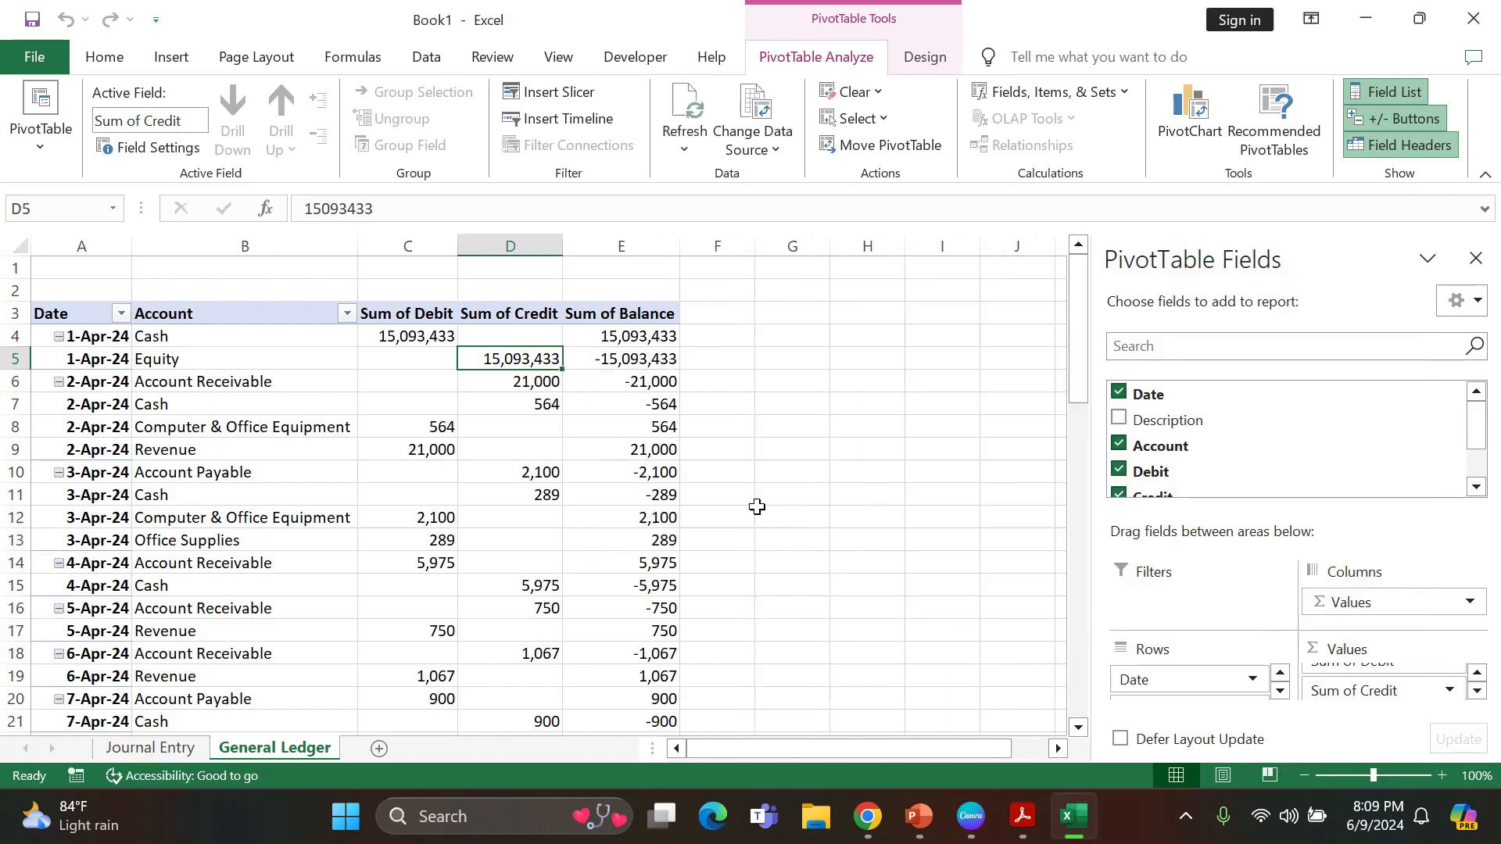
Check the new Sum of Balance values and slightly widen the balance, credit and debit columns.
left_click(639, 358)
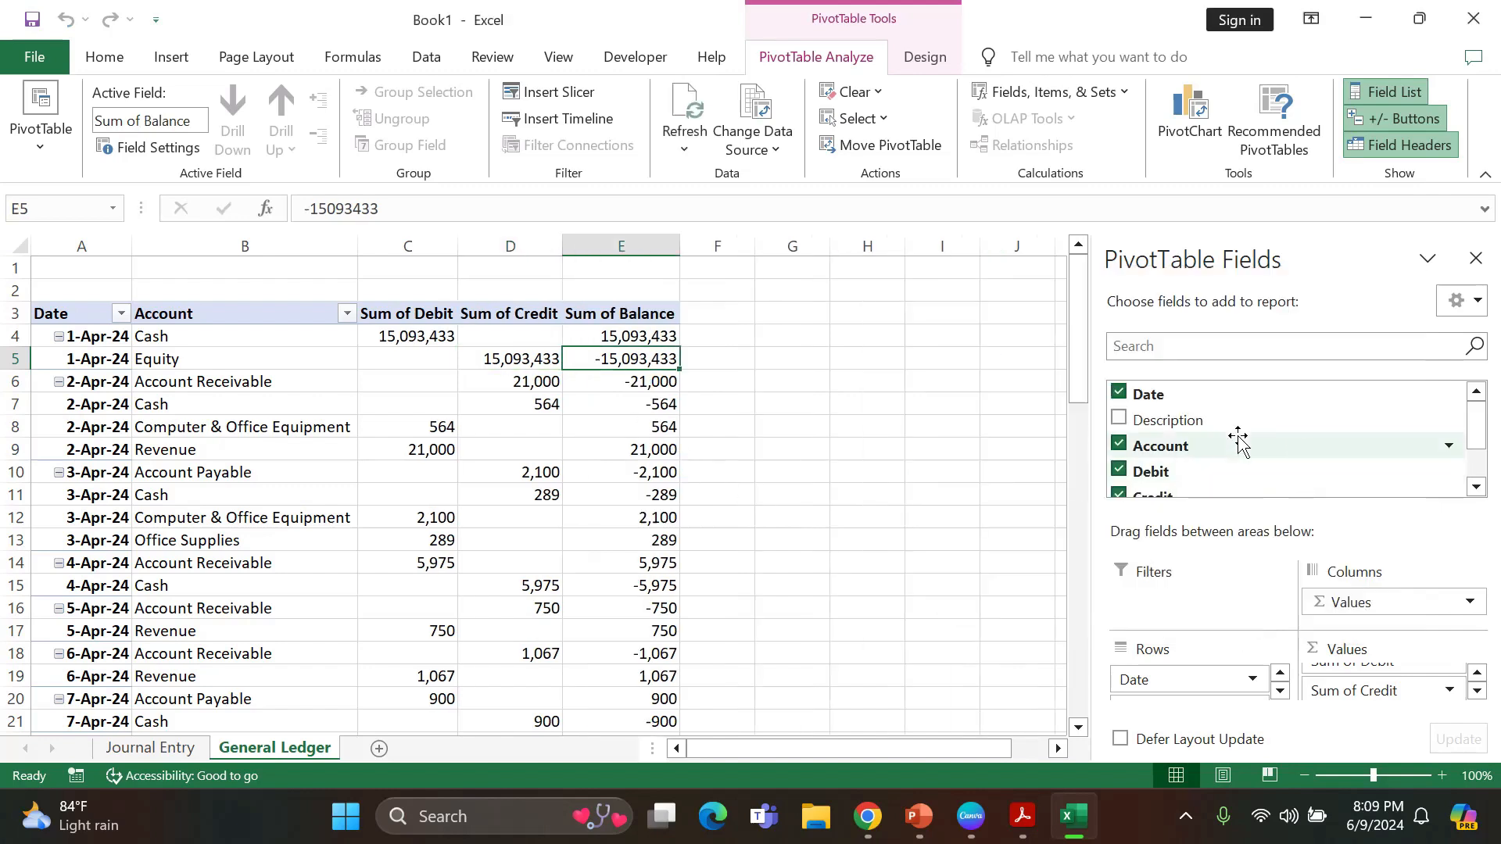
scroll(1239, 442, "down", 1)
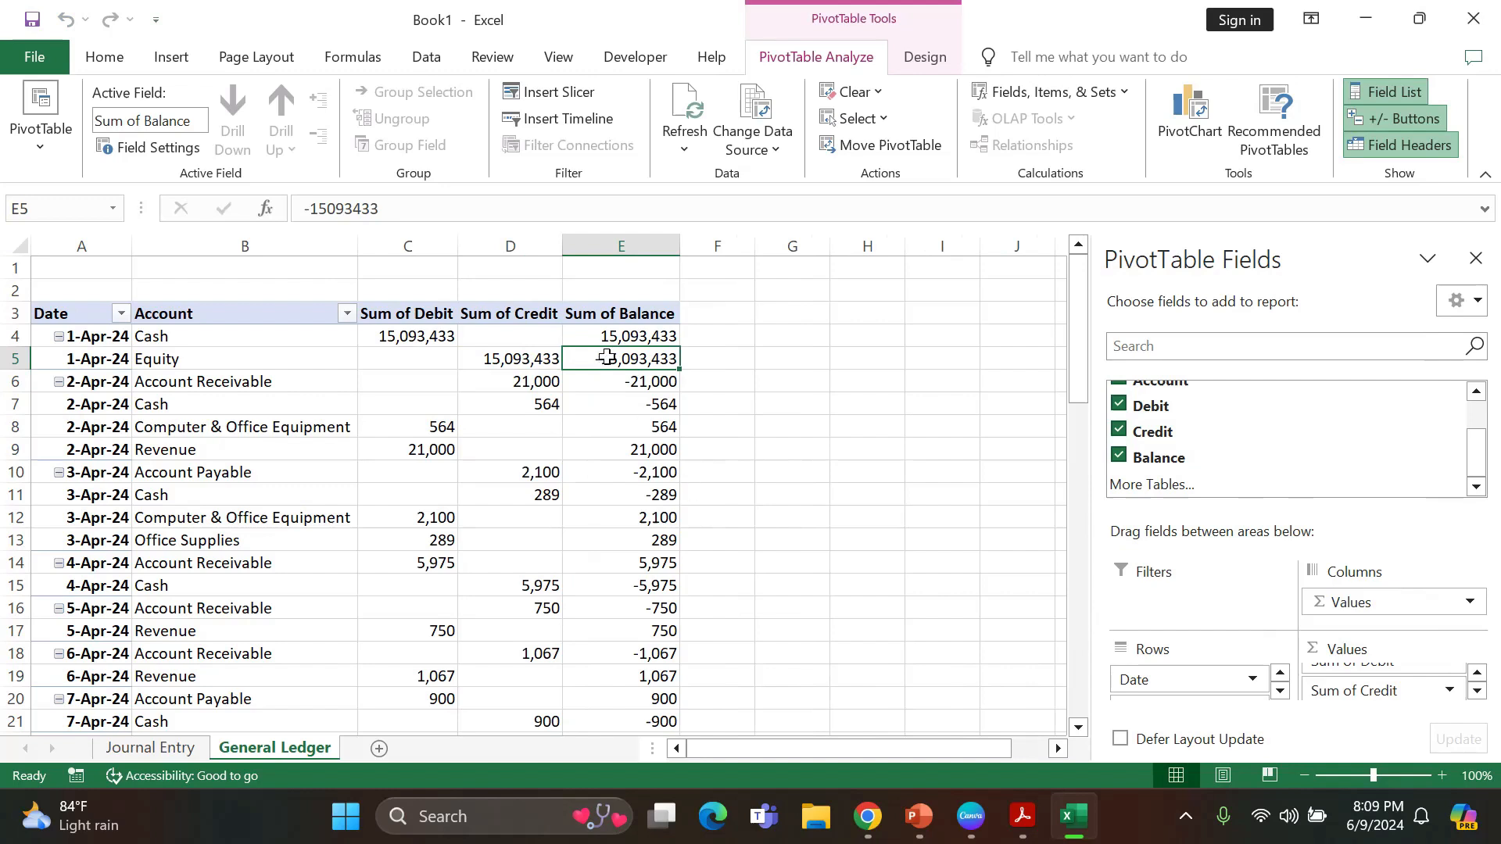
left_click(647, 585)
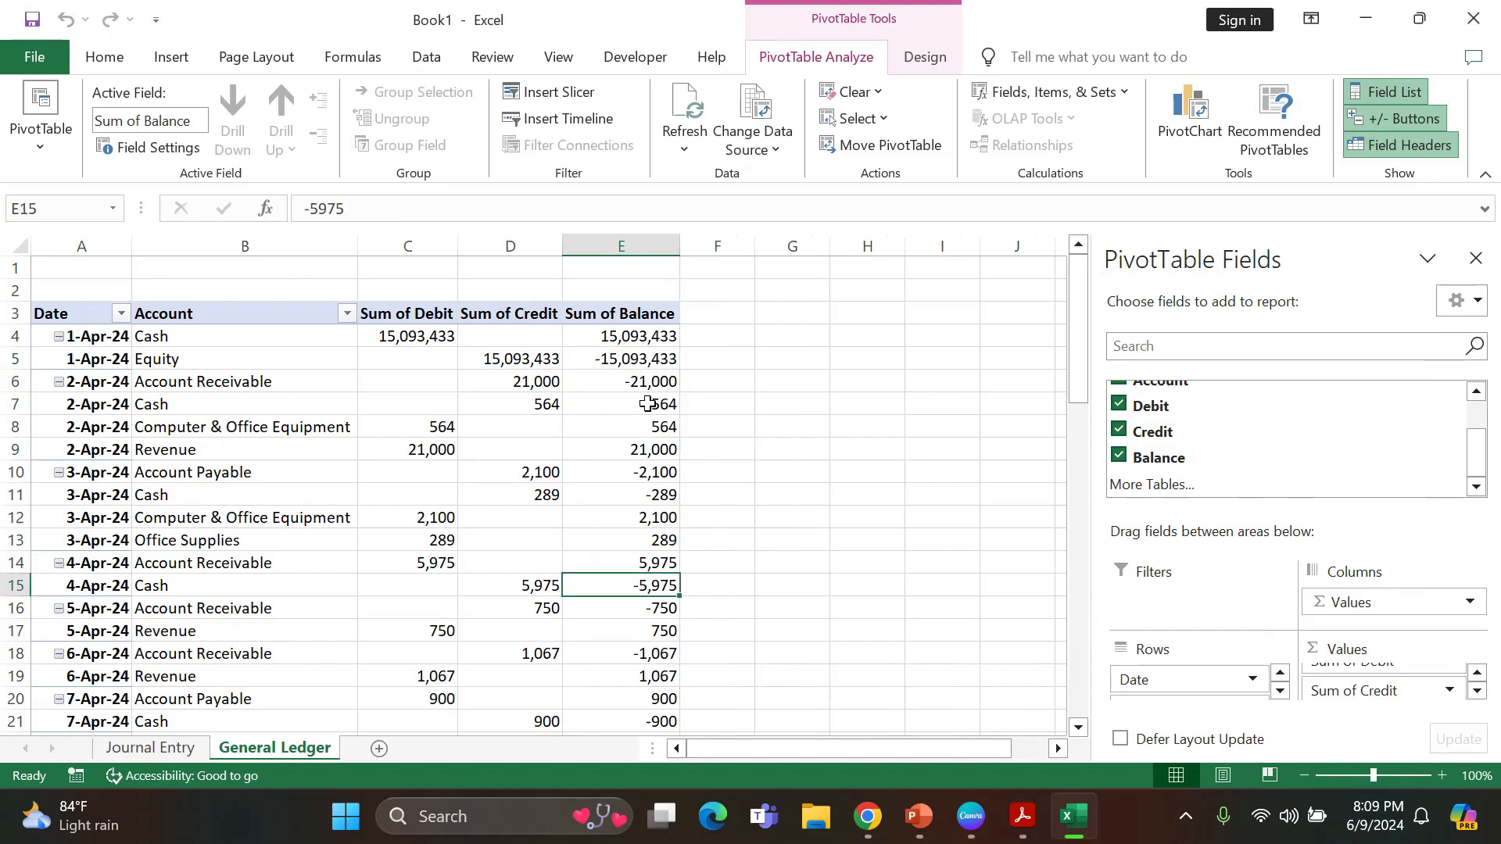
left_click_drag(680, 245, 697, 242)
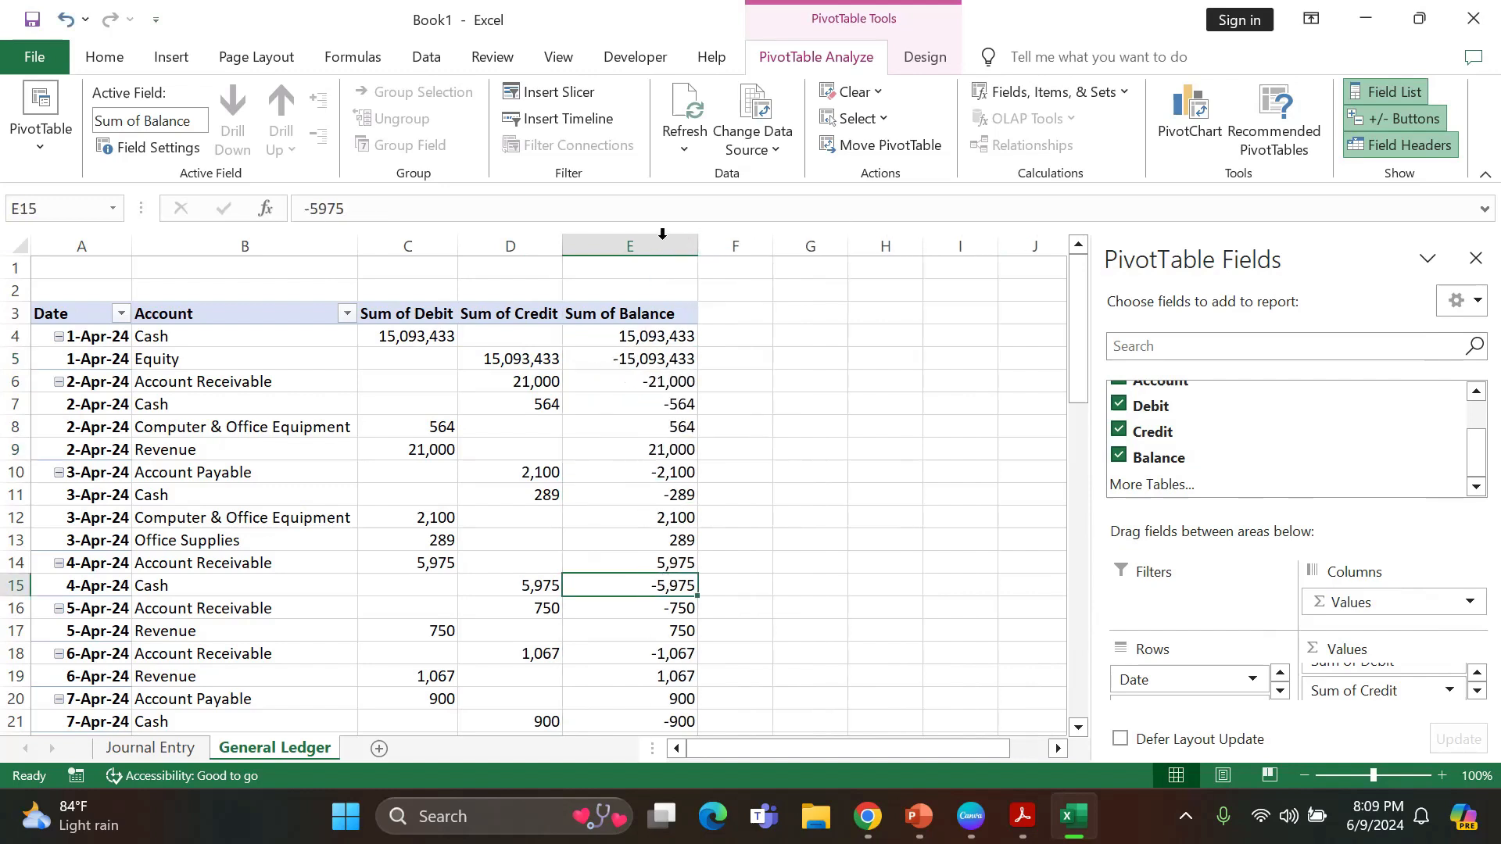
left_click_drag(562, 243, 573, 242)
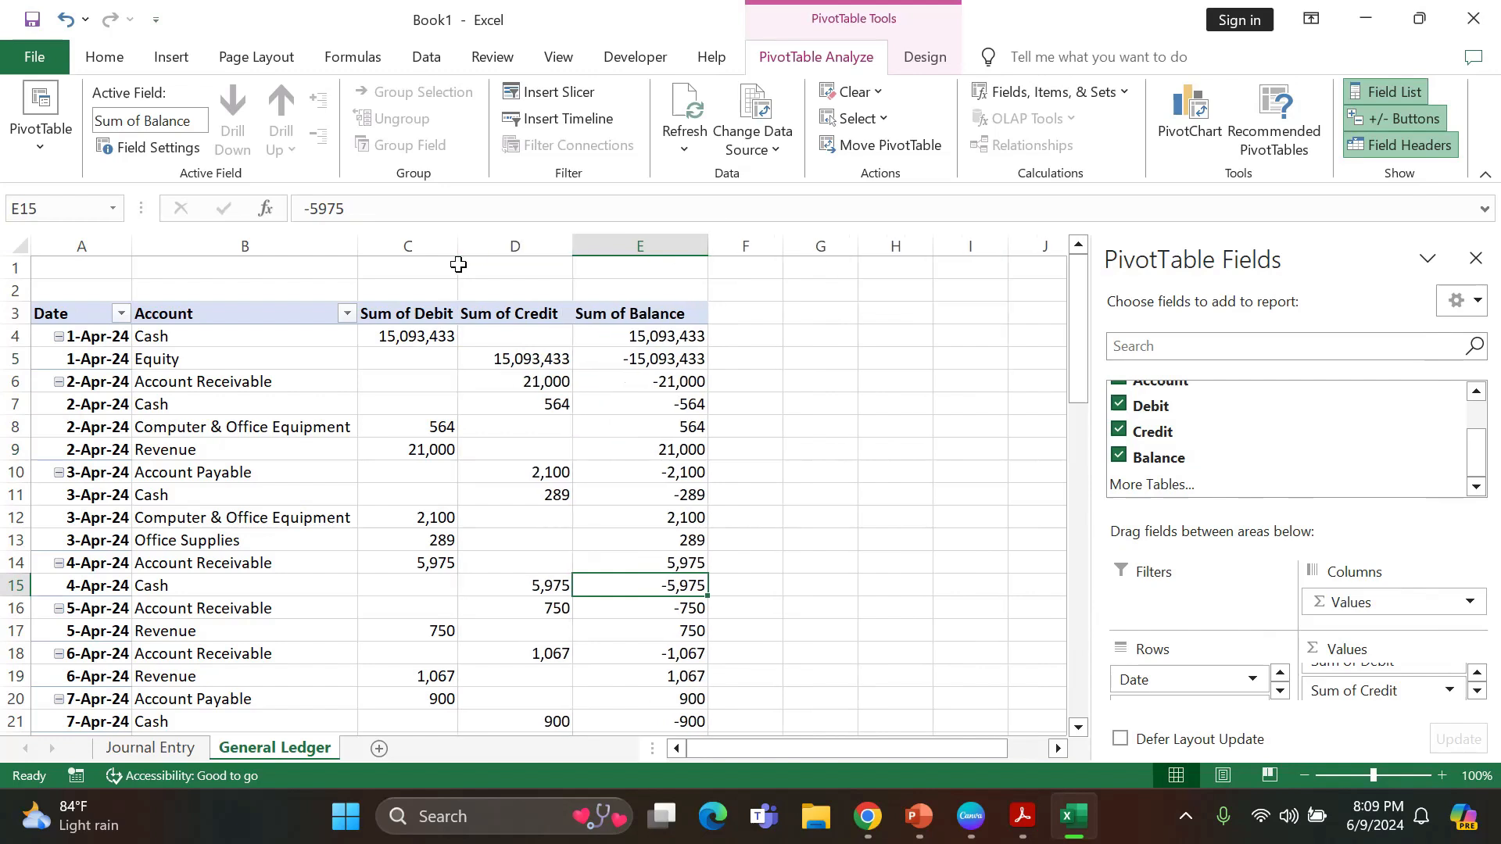
left_click_drag(458, 245, 470, 248)
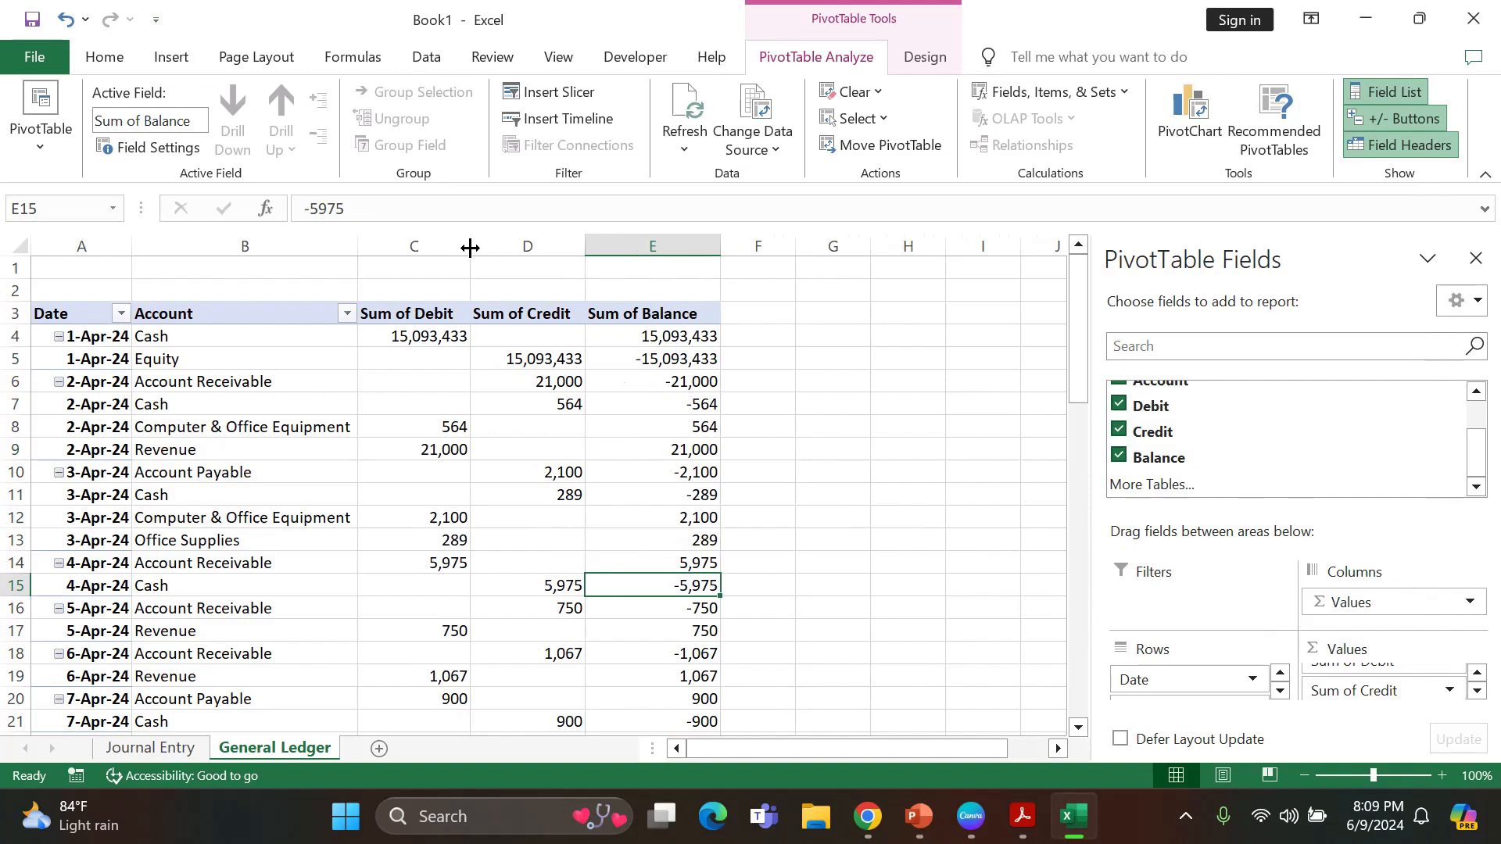
Format the Sum of Balance value field as Accounting with 0 decimal places and the symbol None.
left_click(658, 360)
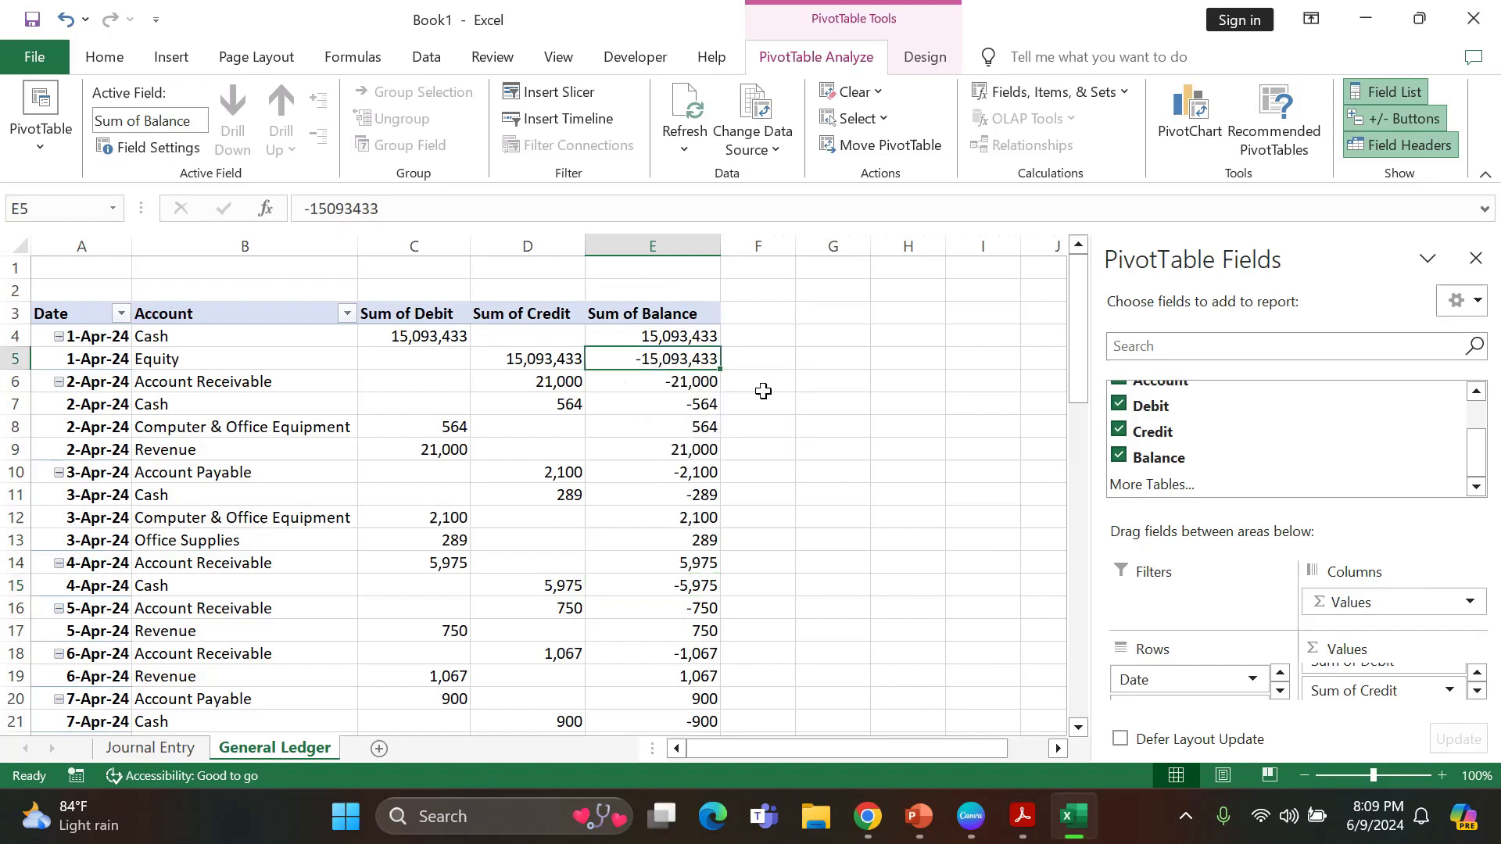
left_click(1469, 692)
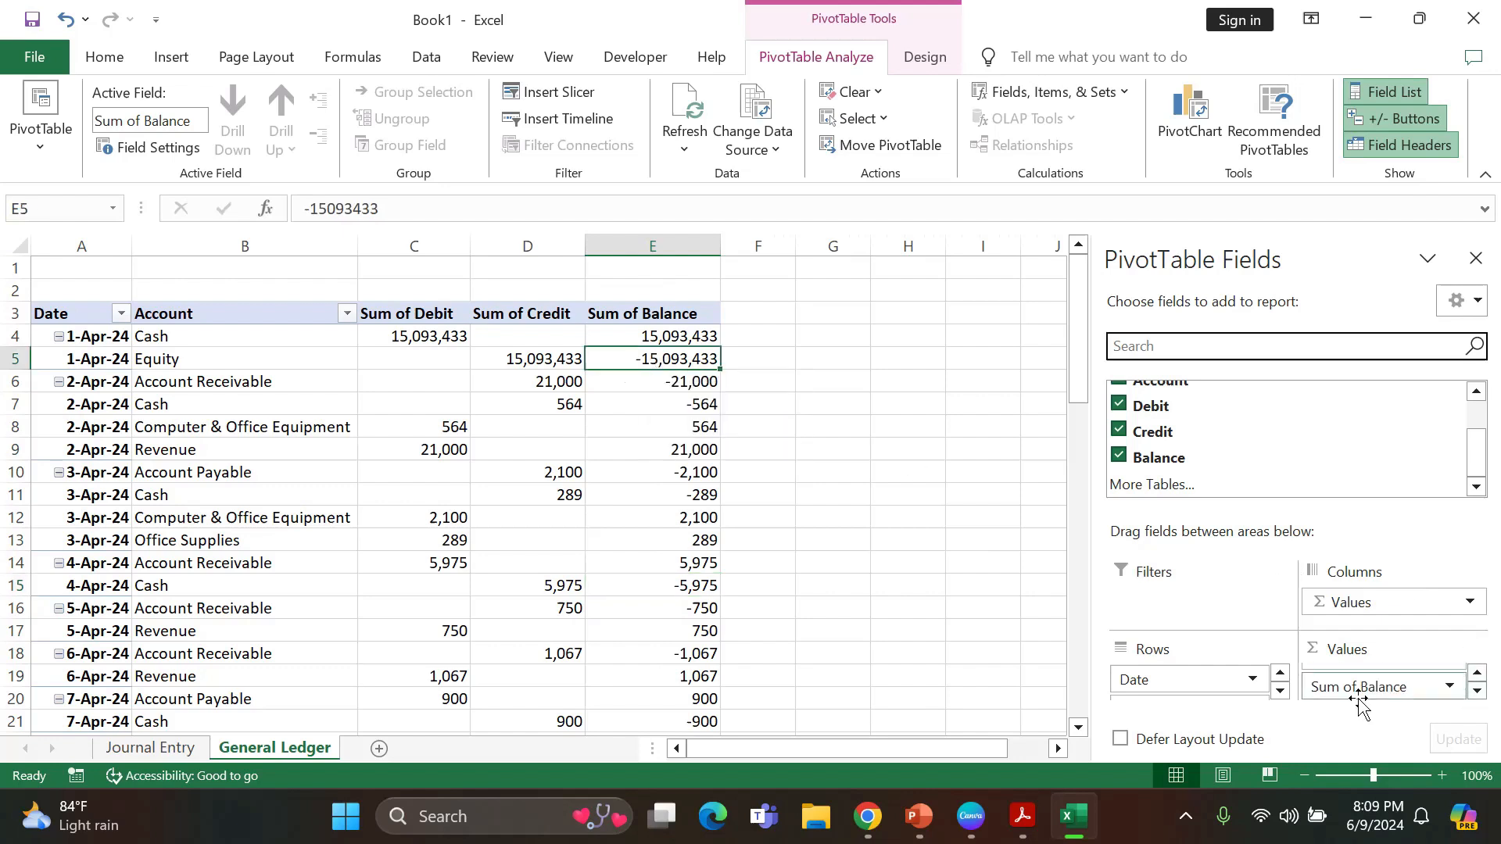
left_click(1450, 688)
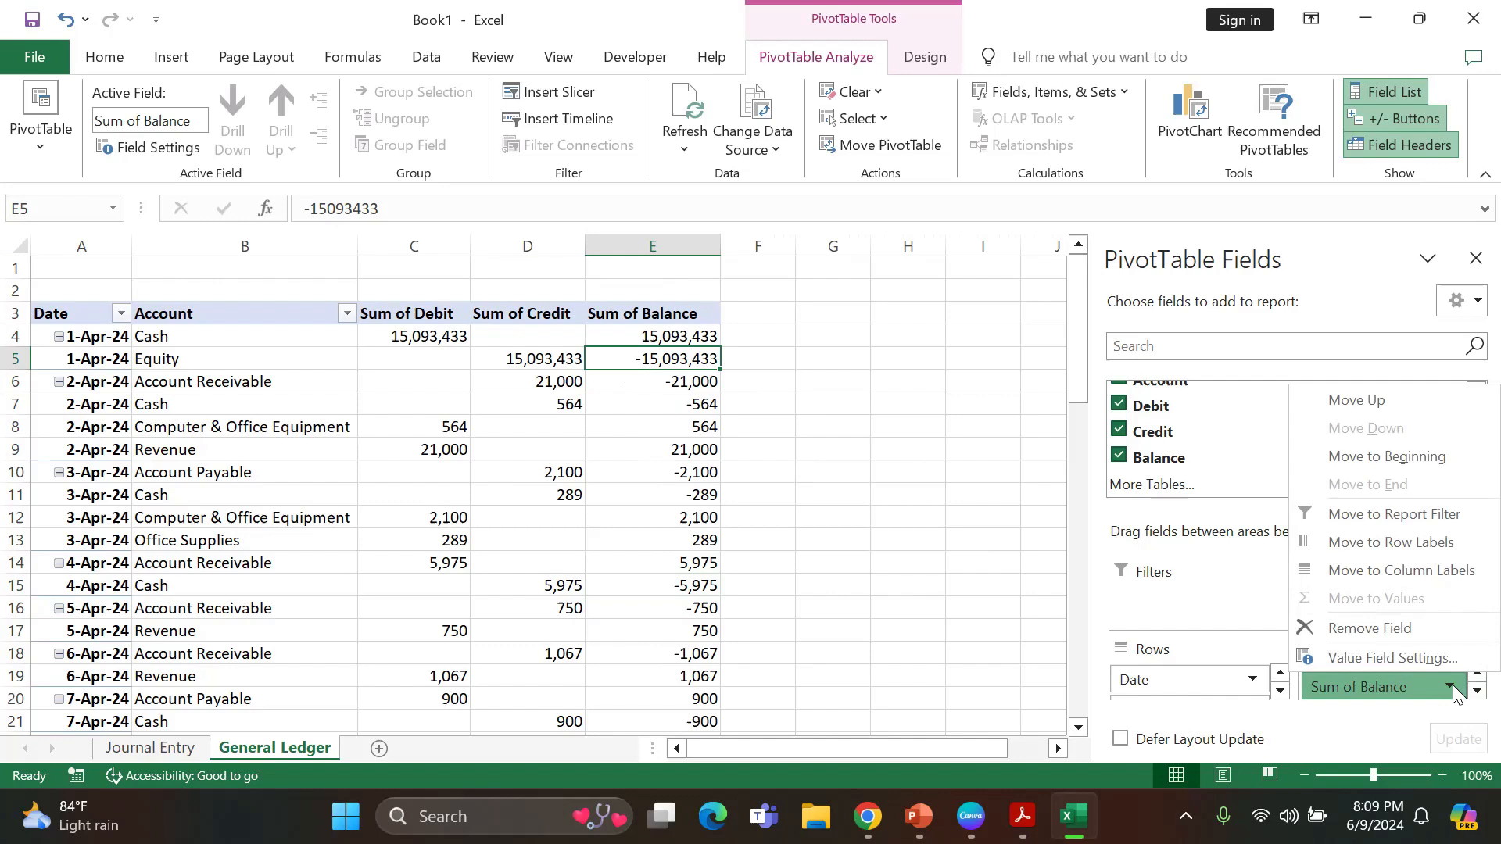
left_click(1393, 660)
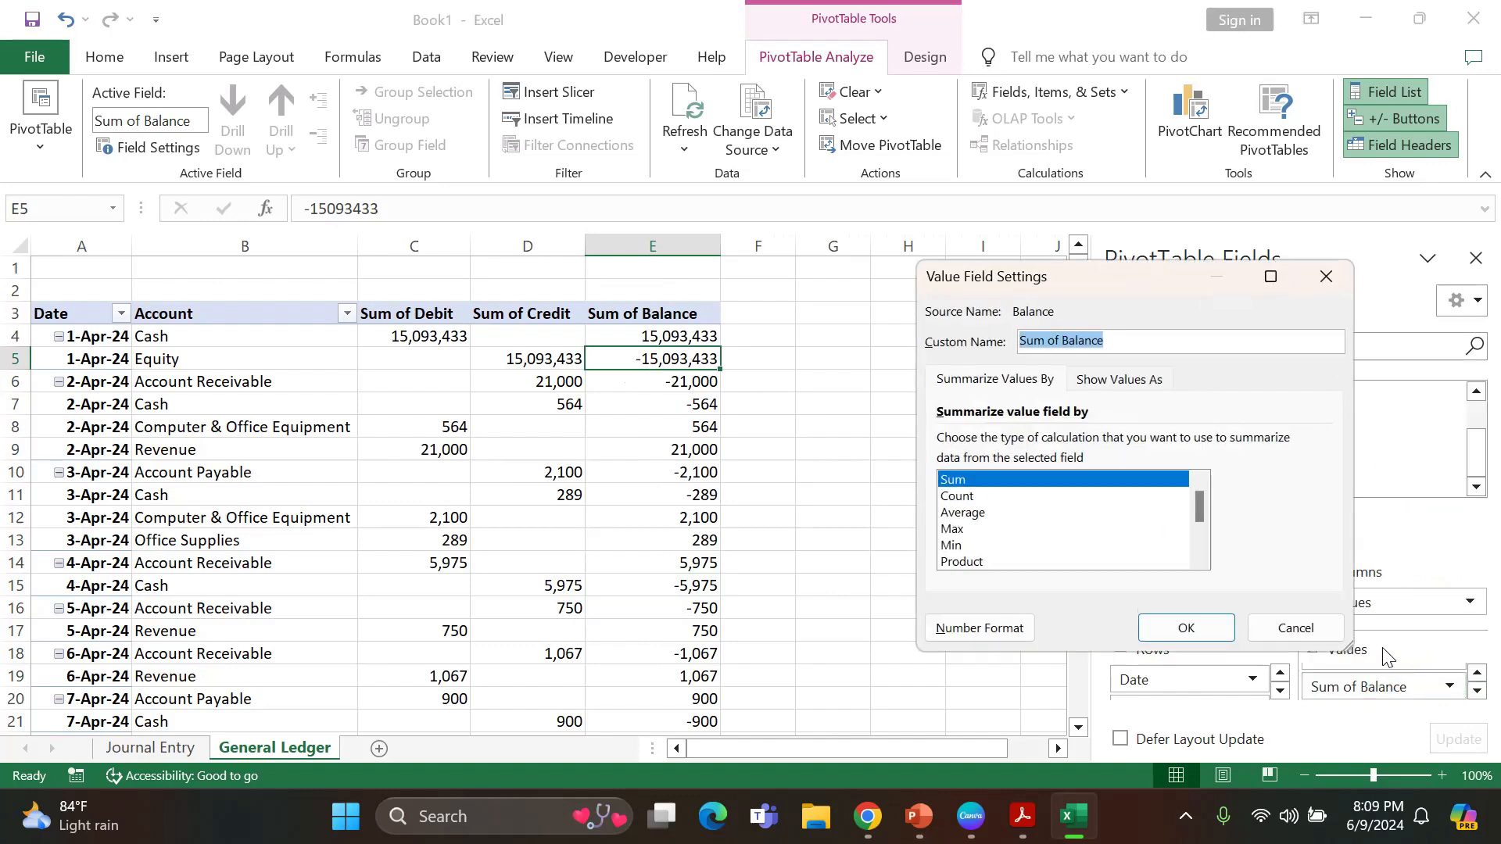
left_click(972, 633)
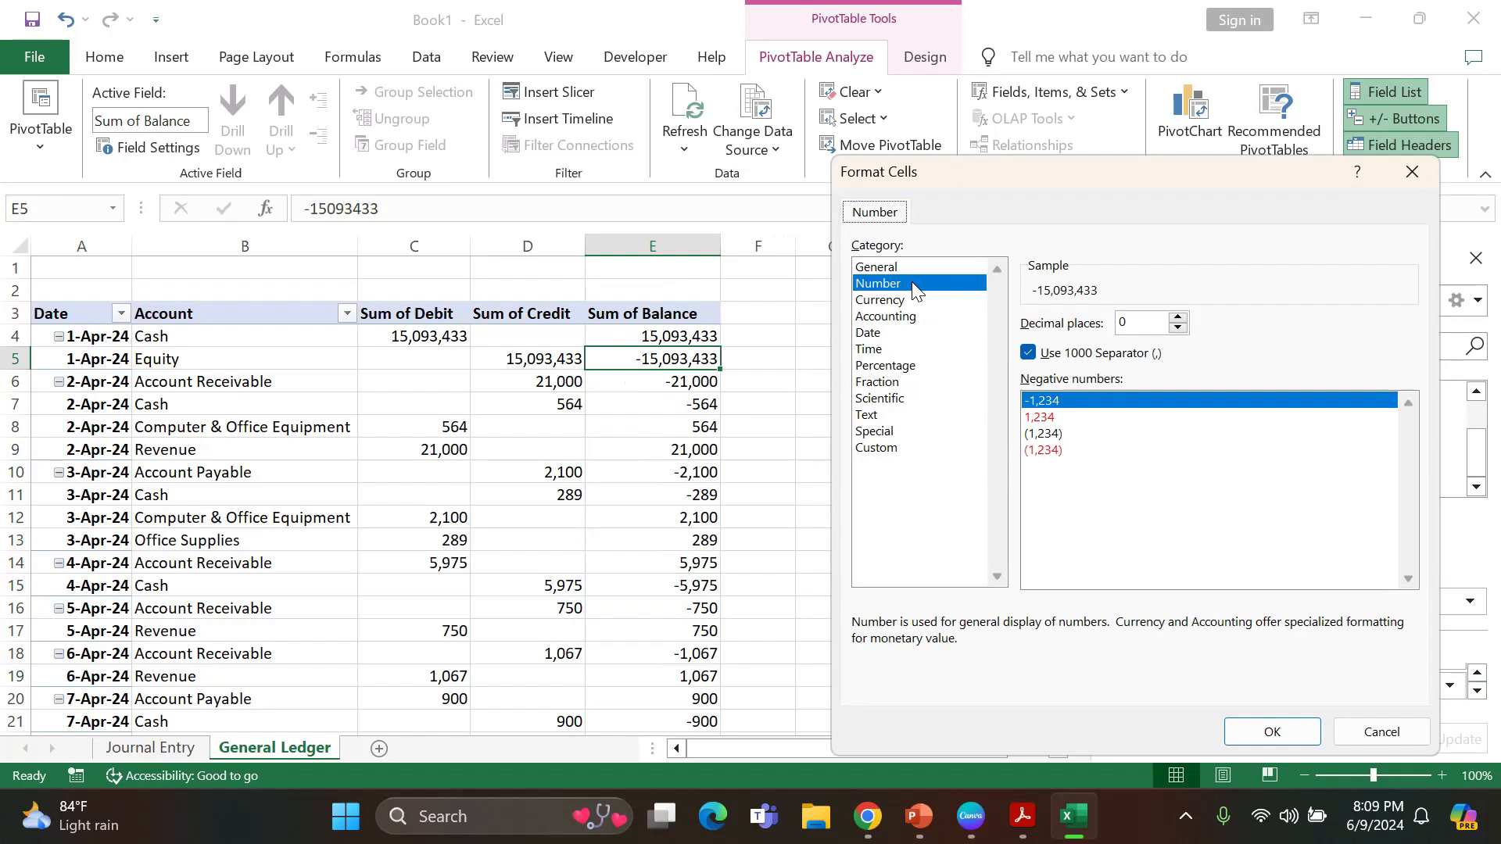
left_click(900, 320)
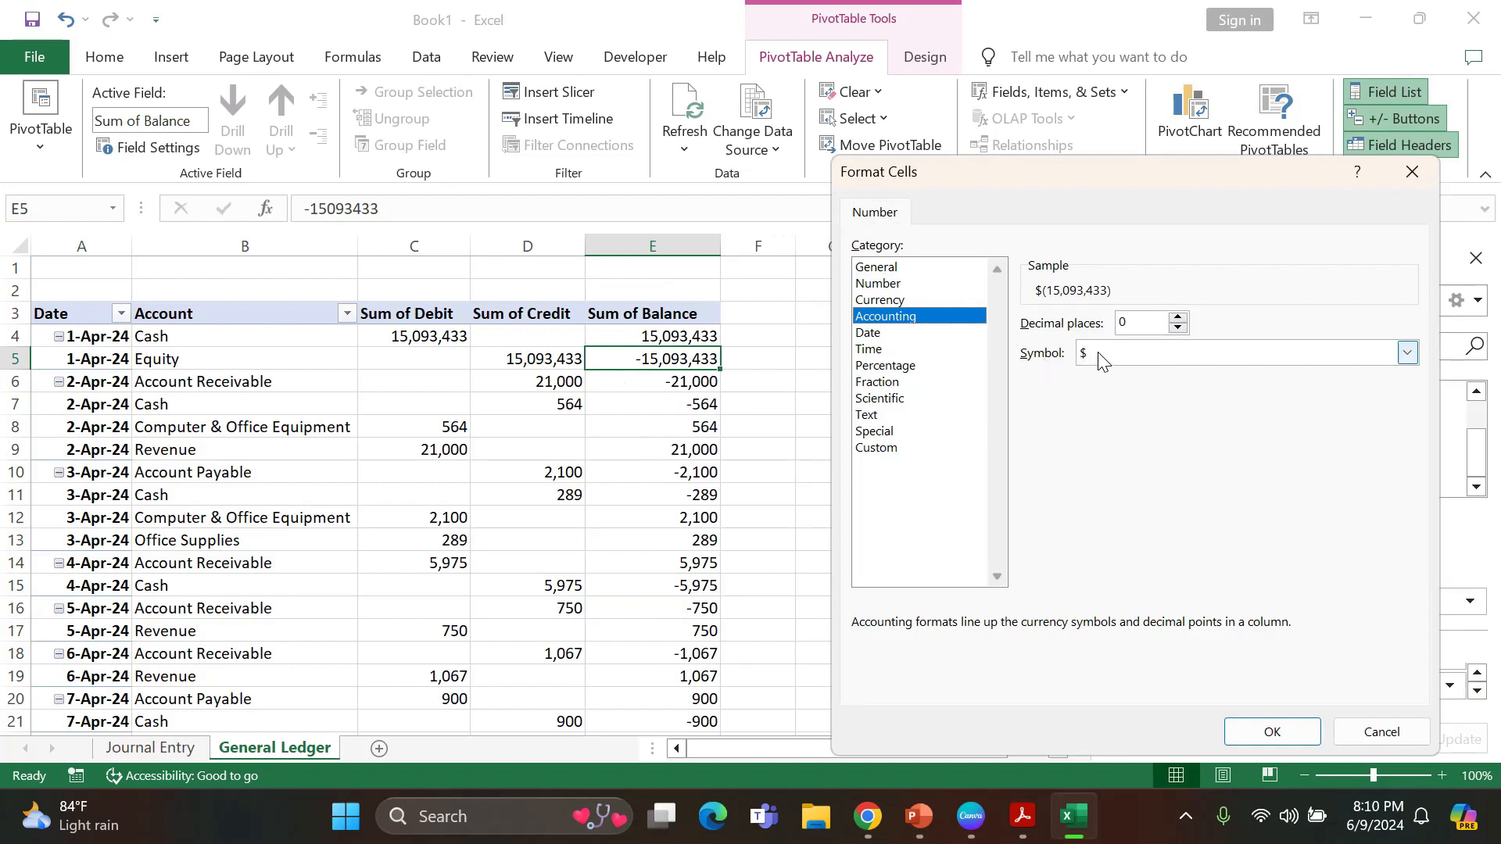
left_click(1407, 355)
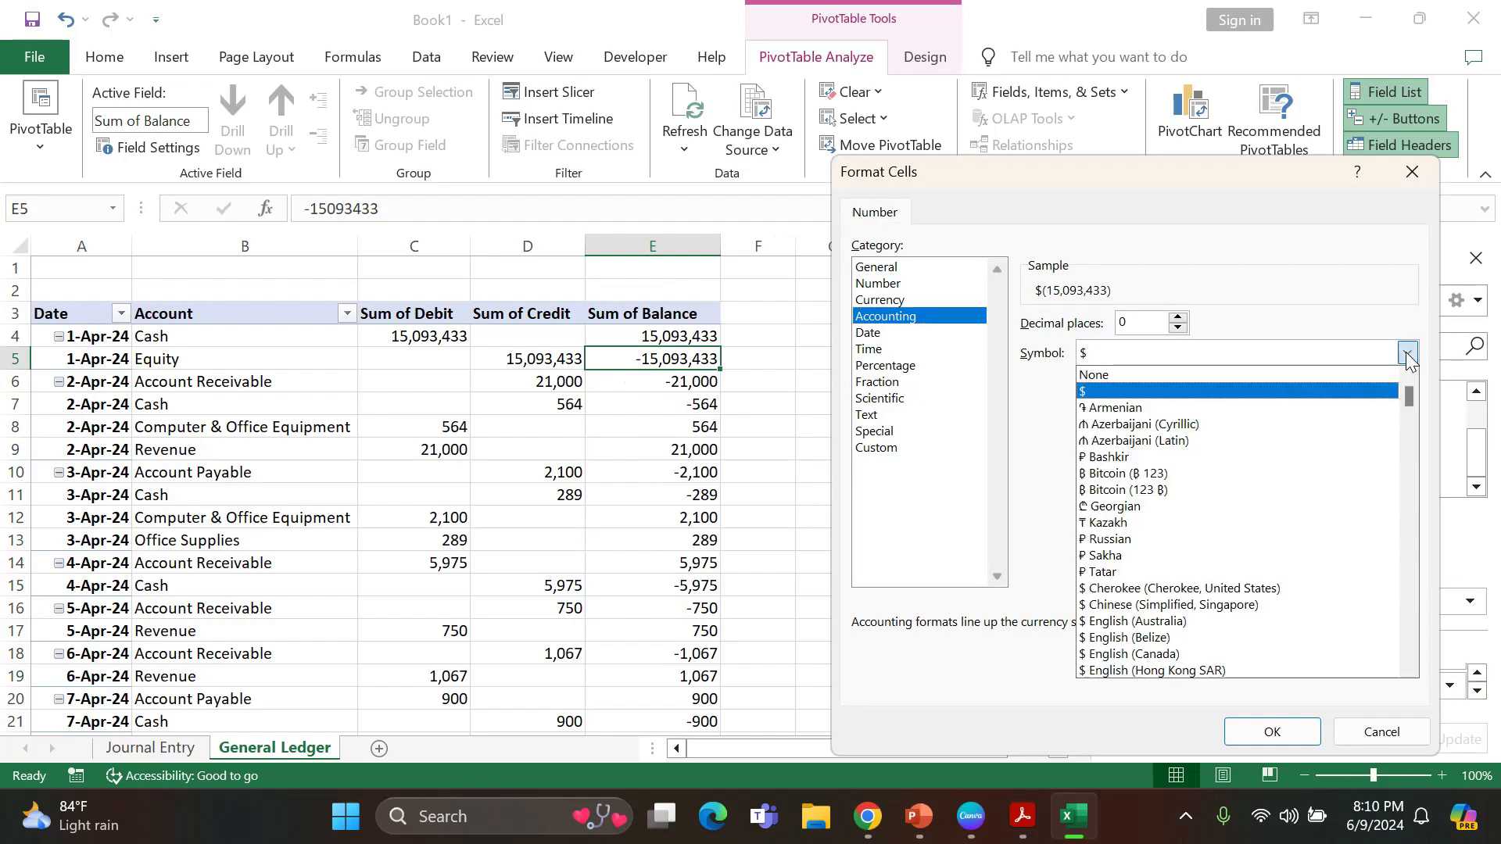
left_click(1126, 376)
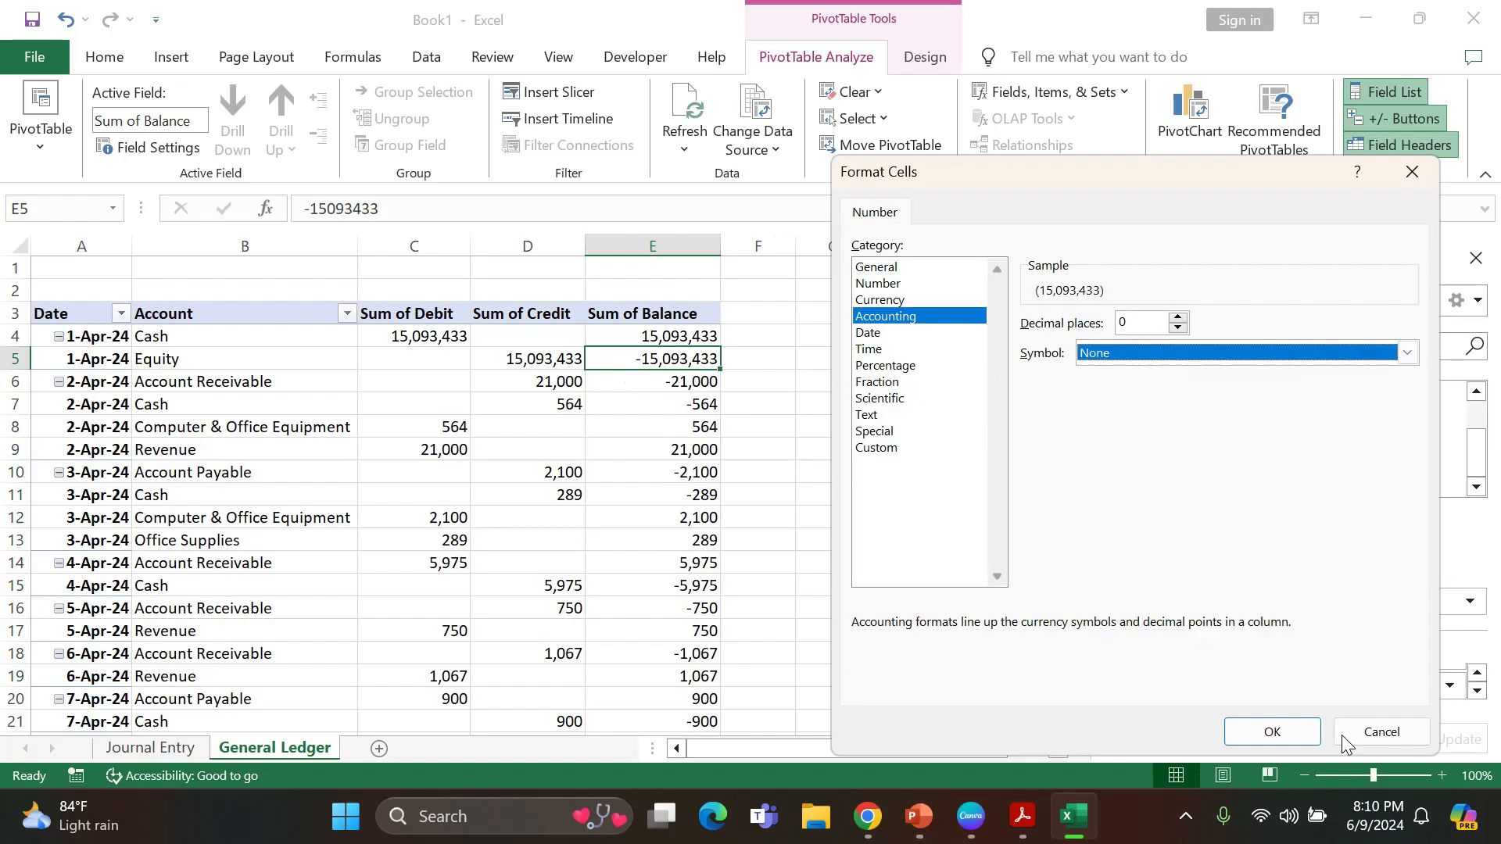
left_click(1274, 733)
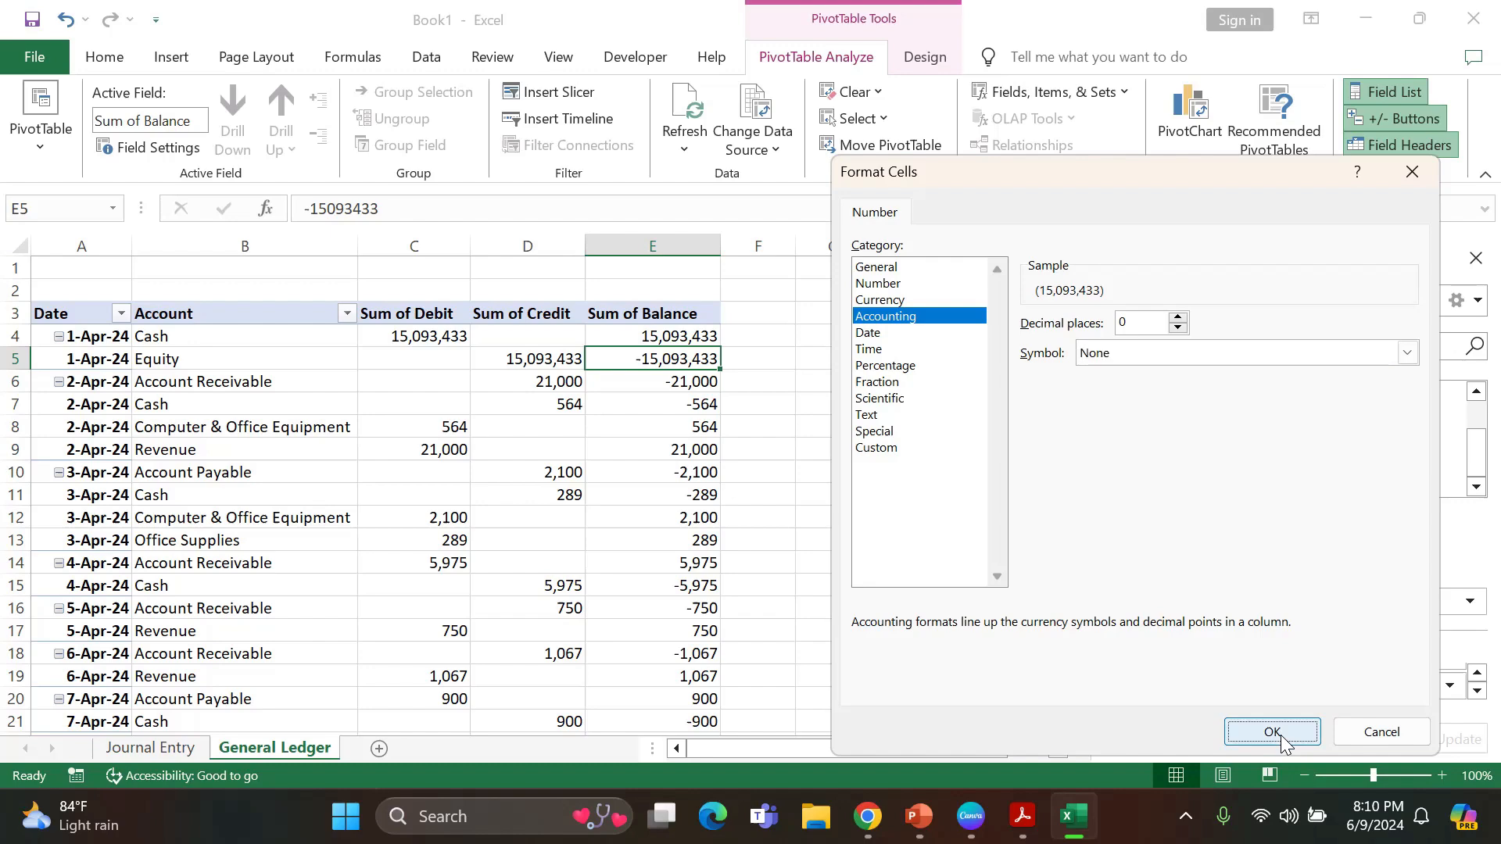
left_click(1196, 627)
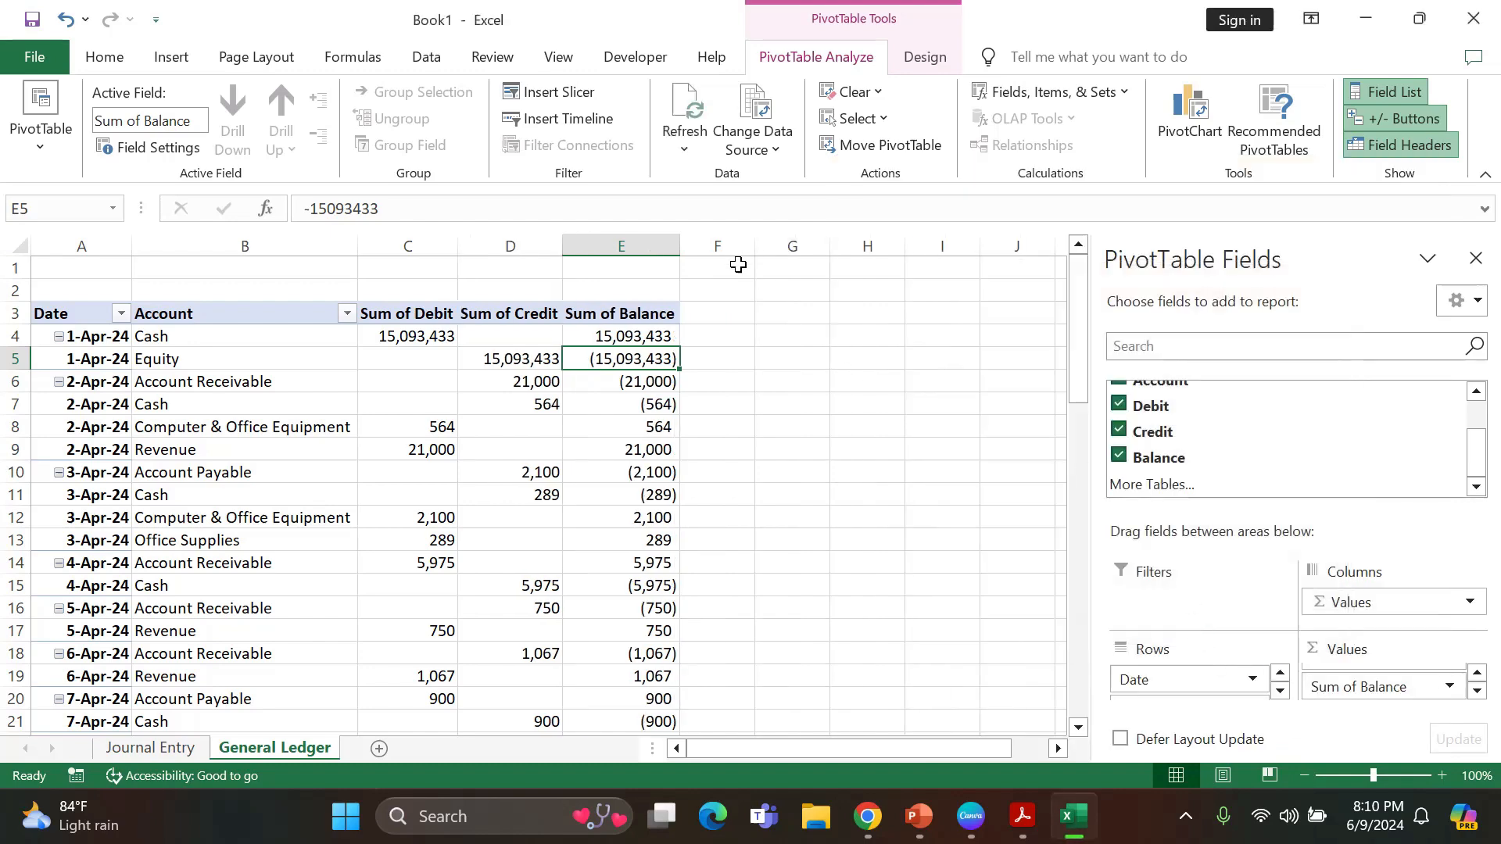
Widen the Sum of Balance, Sum of Credit and Sum of Debit columns so the amounts are spaced apart.
left_click_drag(696, 245, 712, 245)
mouse_move(562, 244)
left_mouse_down()
mouse_move(601, 244)
mouse_move(589, 245)
left_mouse_up()
left_click_drag(458, 250, 476, 251)
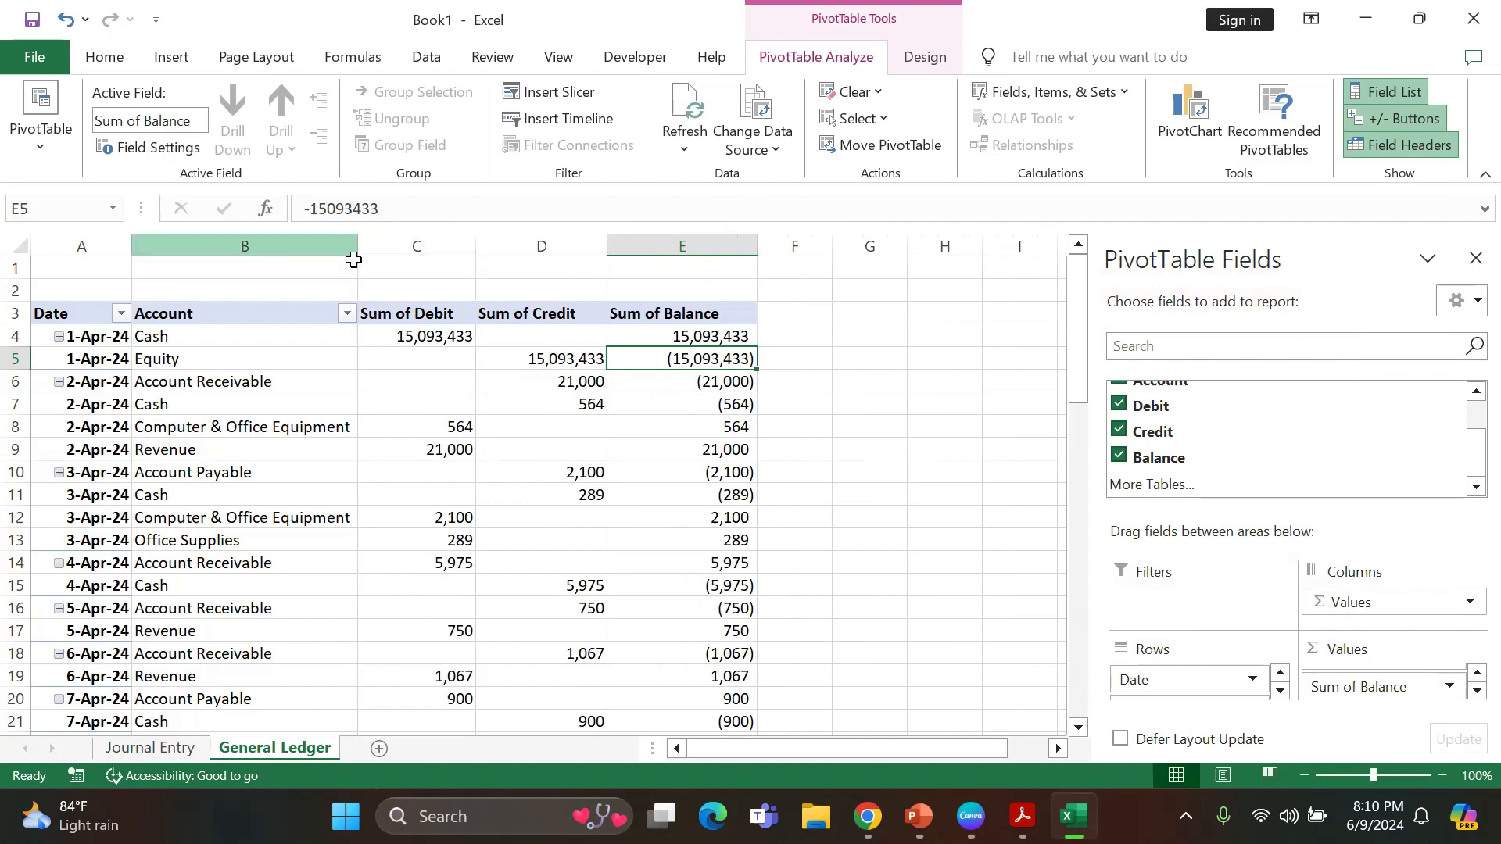
Compare the 1-Apr-24 Cash debit and Equity credit with their balances, and examine the Sum of Balance column further down.
left_click(866, 429)
left_click(678, 449)
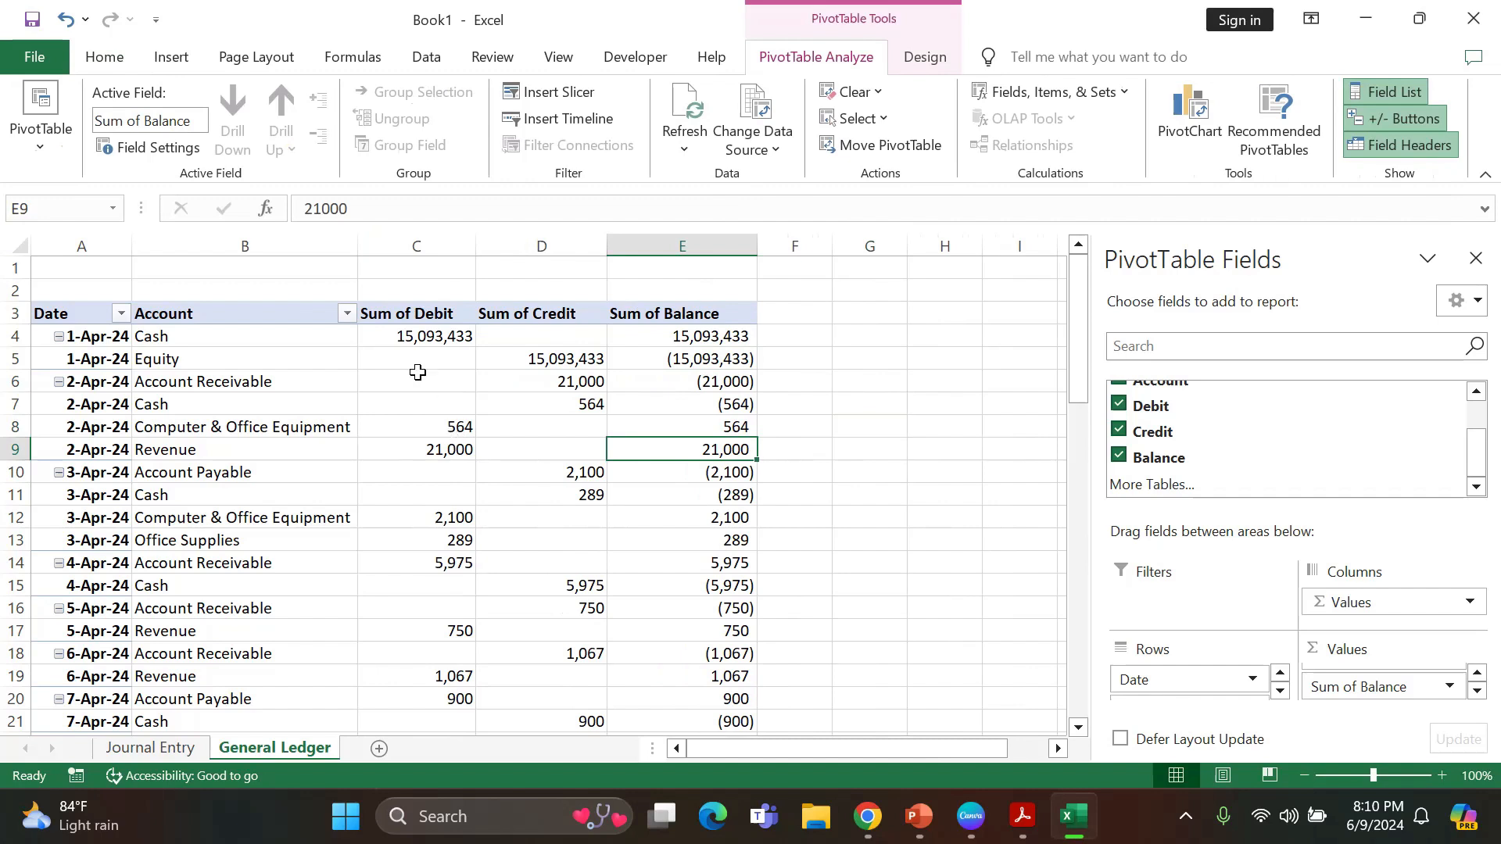
left_click(423, 340)
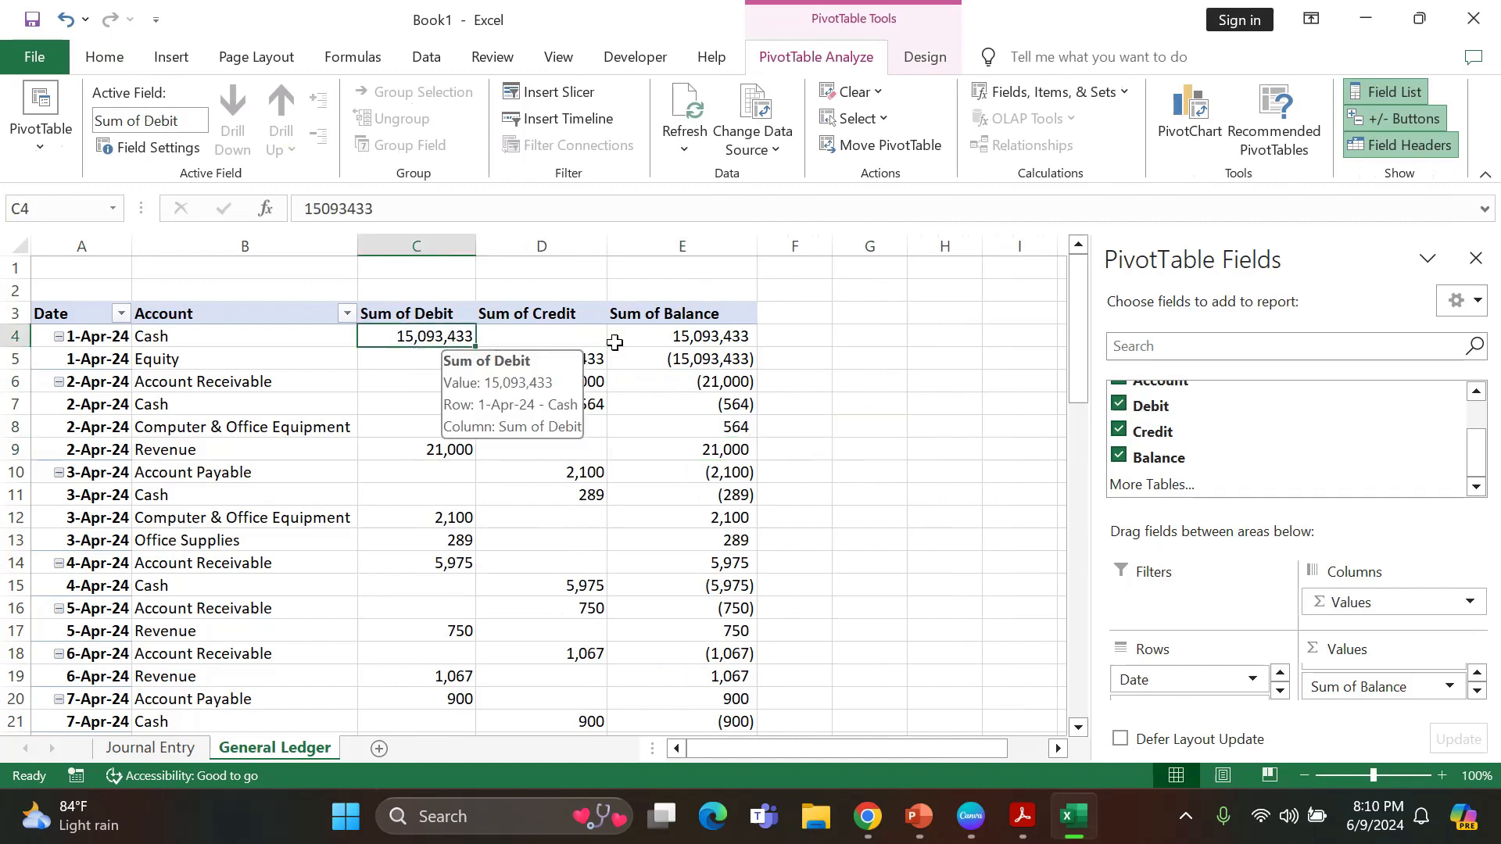
left_click(696, 336)
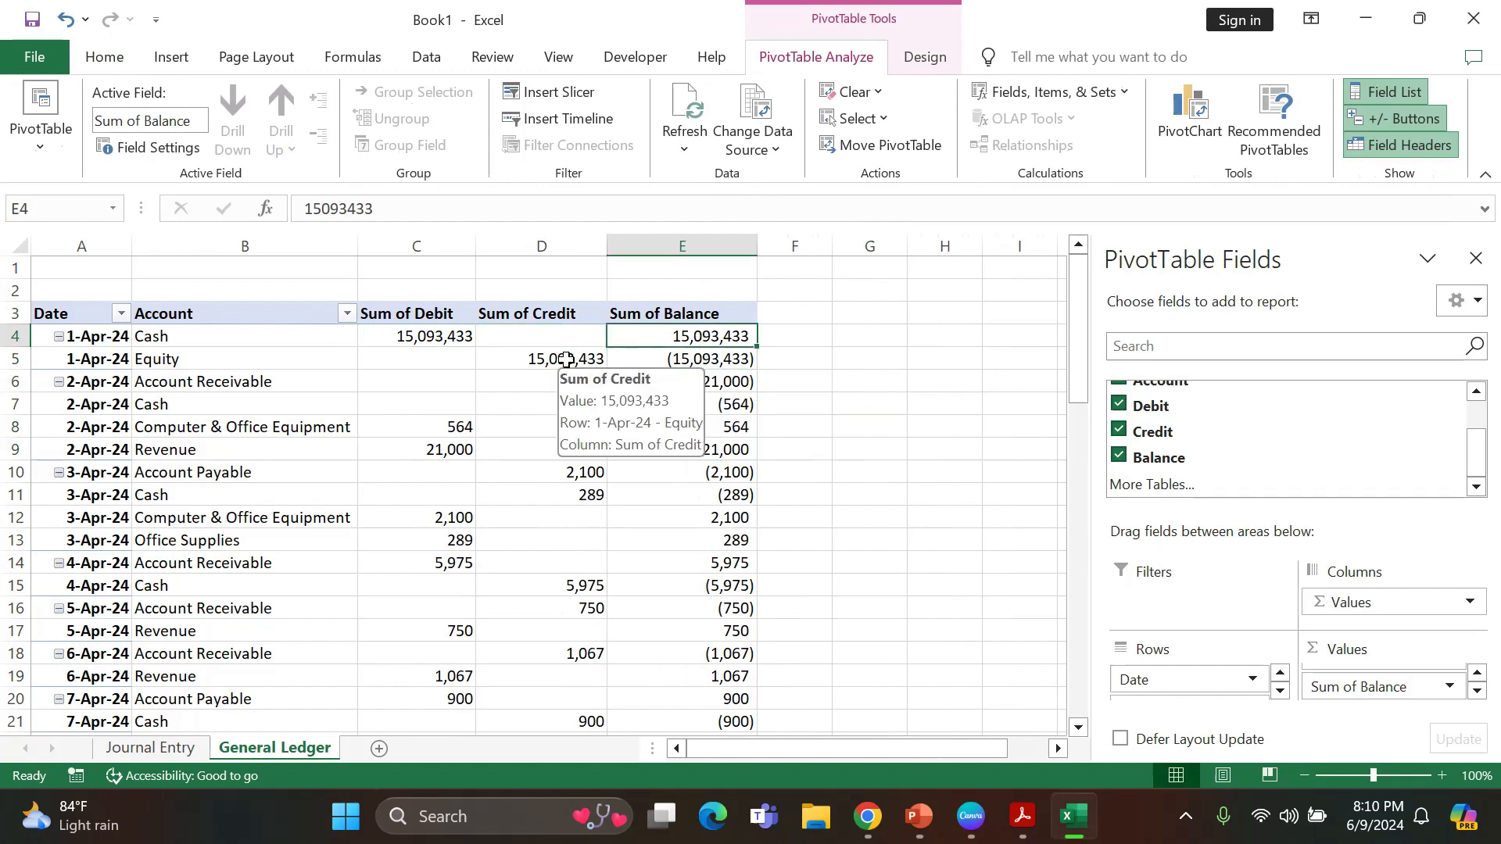
key("Down")
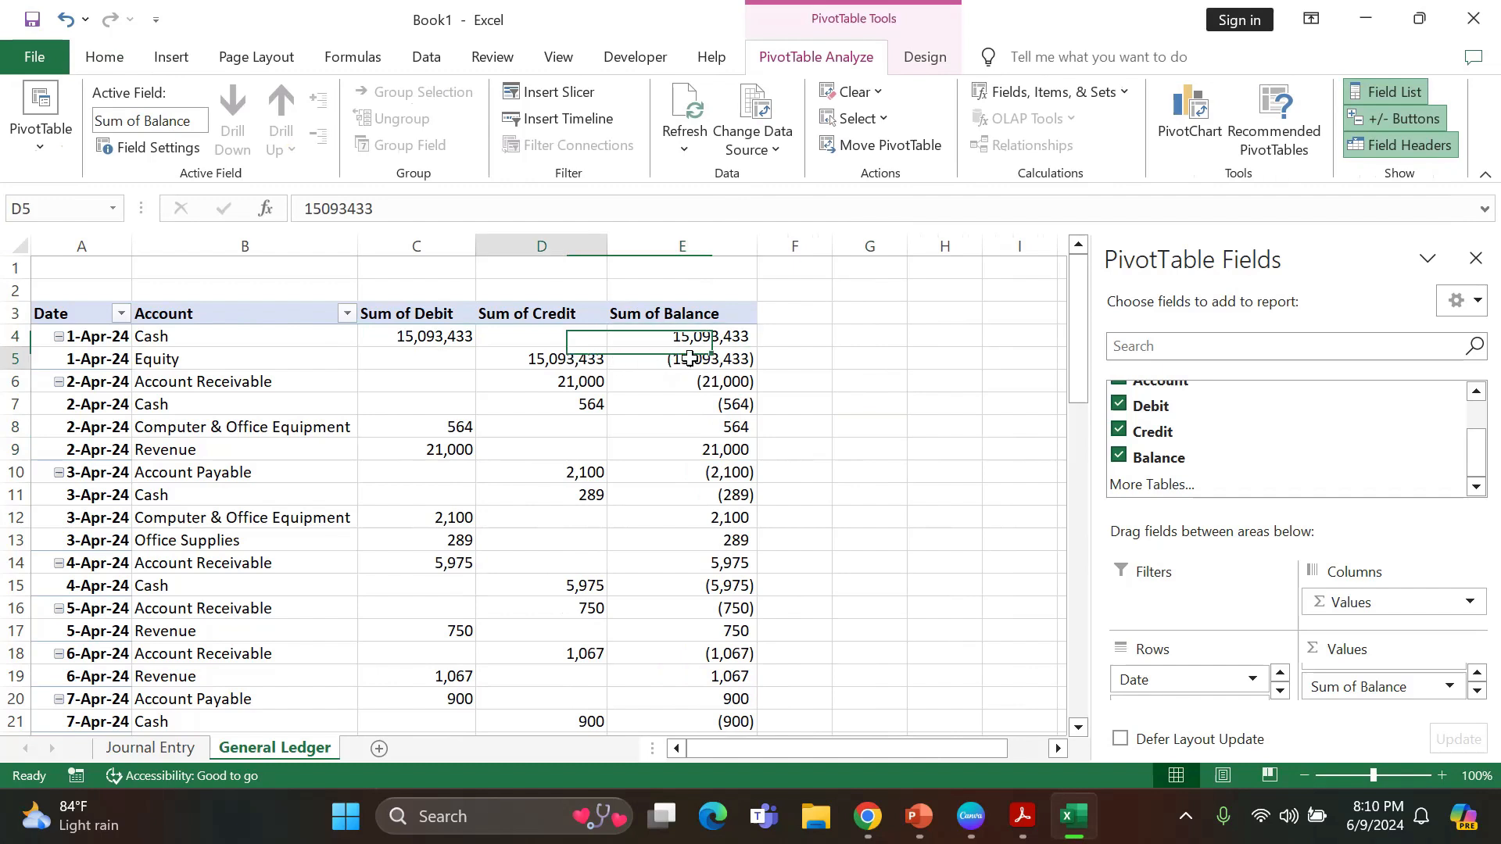
key("Left")
left_click_drag(570, 354, 653, 357)
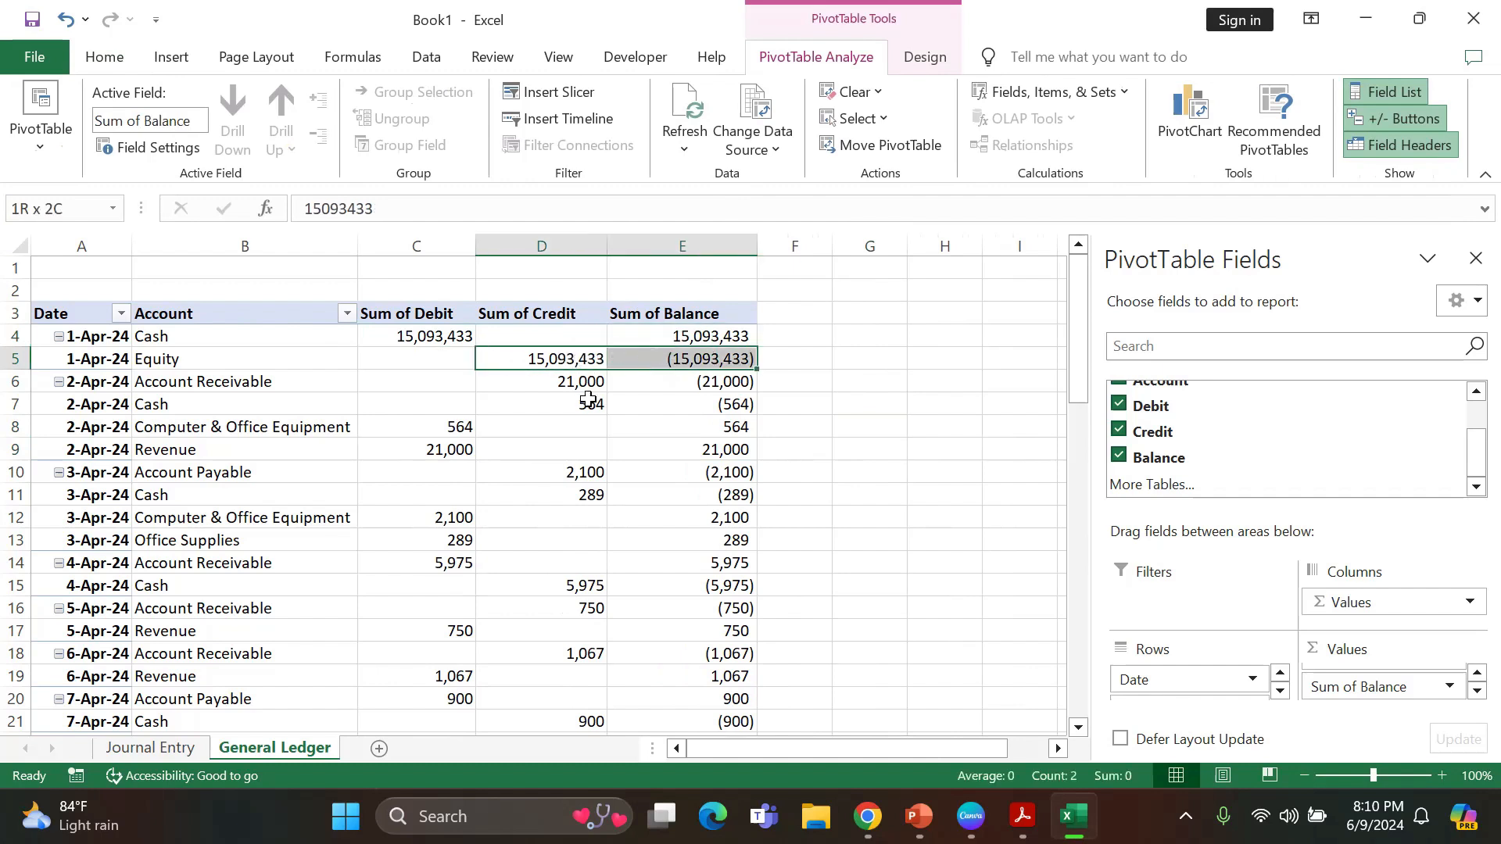
left_click(557, 358)
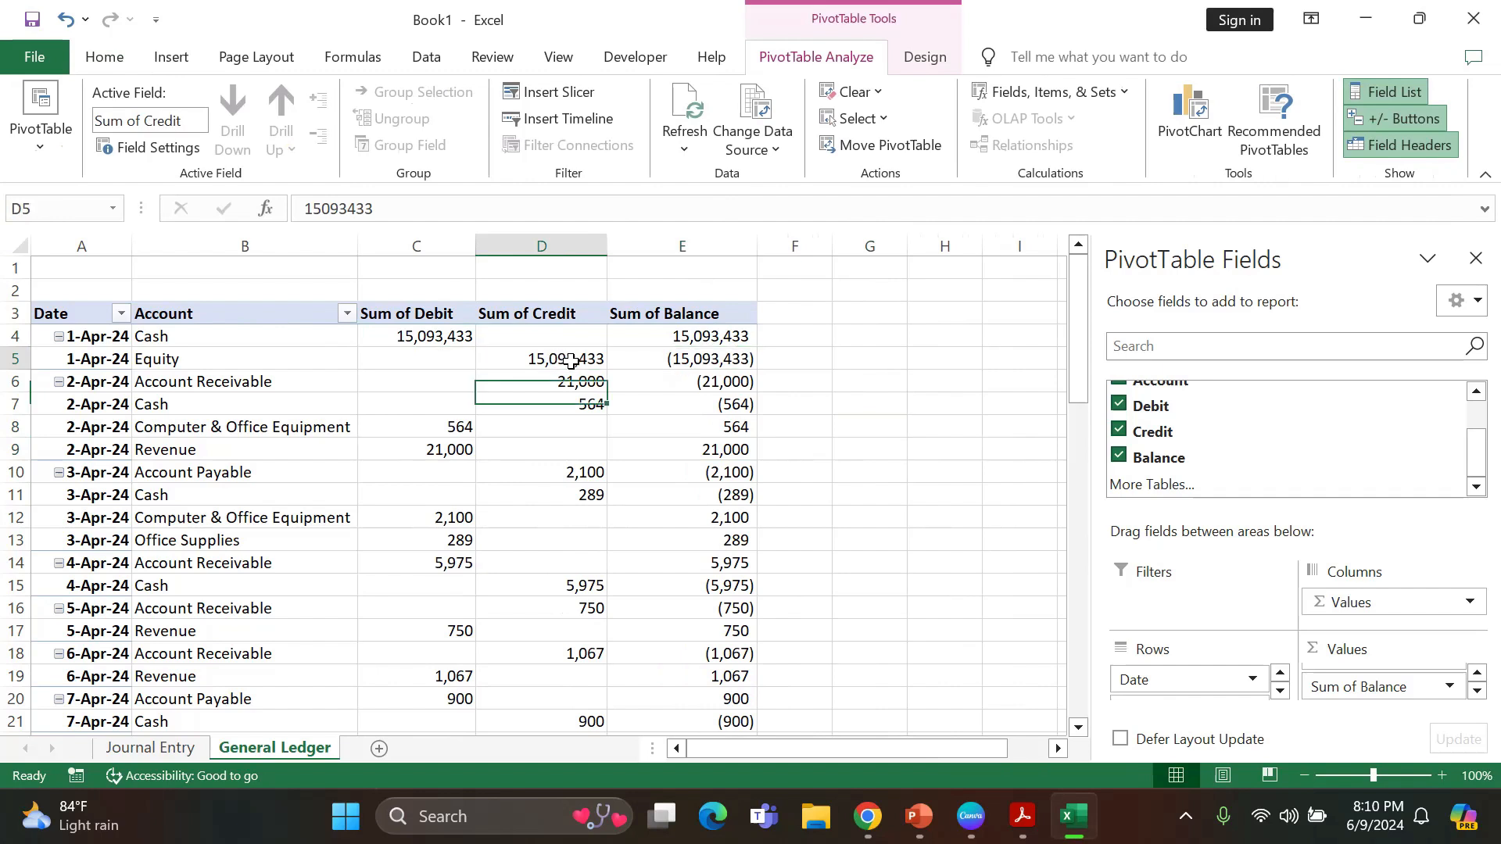
left_click_drag(557, 358, 668, 356)
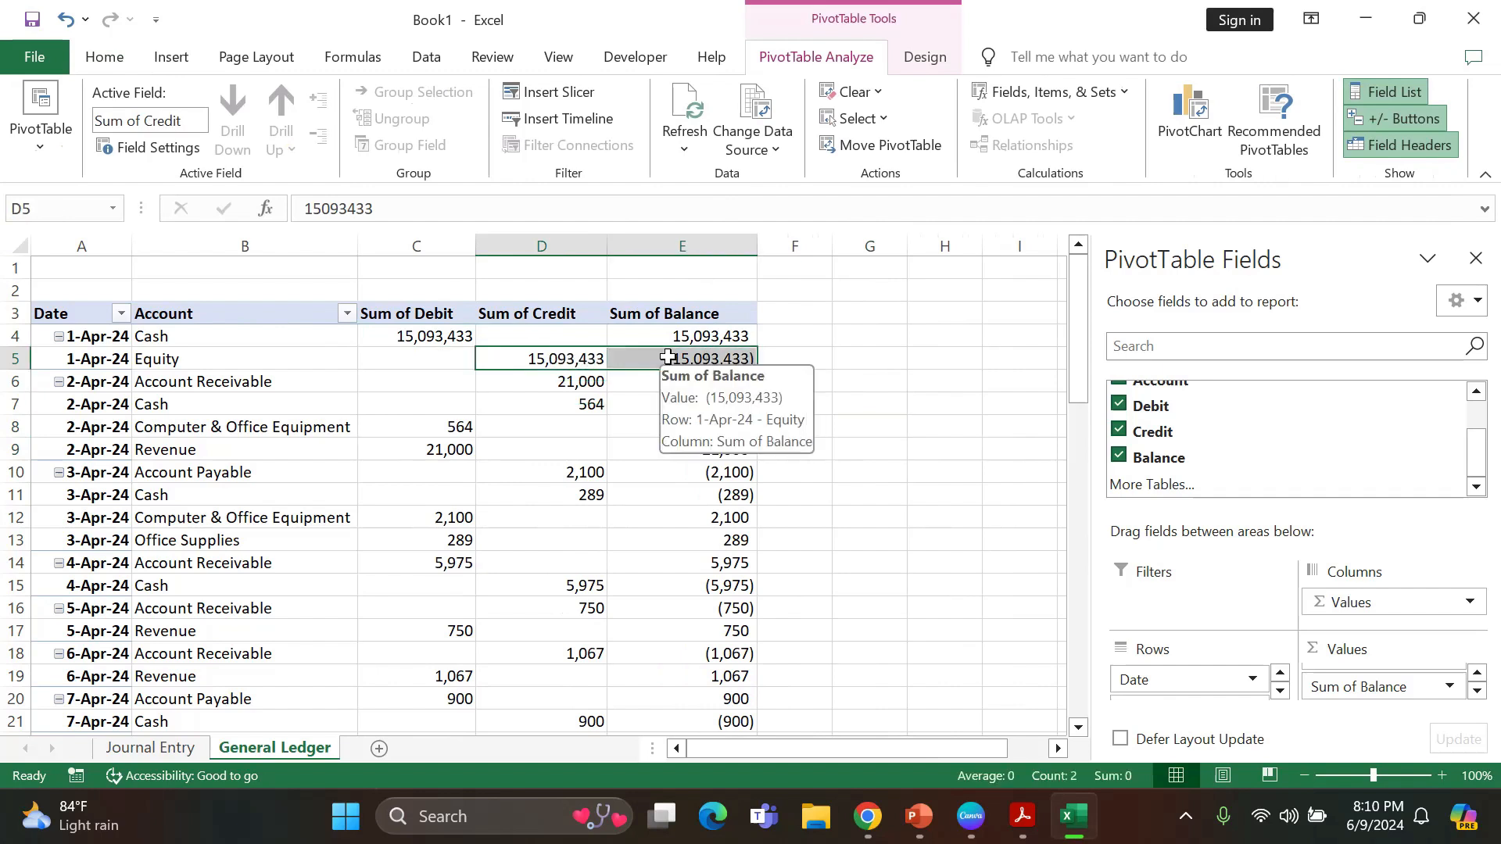
left_click(614, 359)
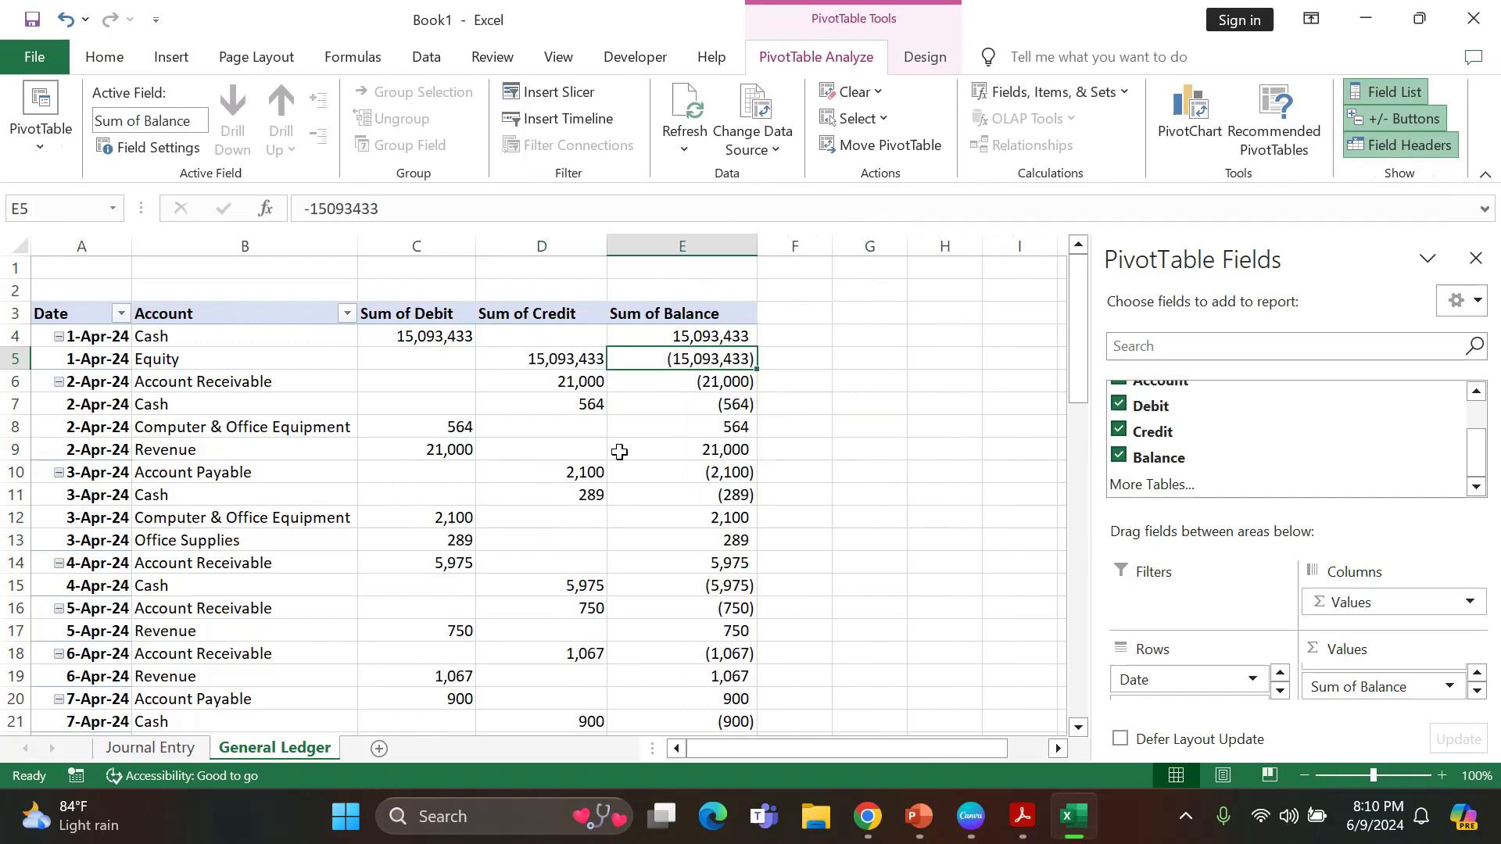
scroll(653, 354, "down", 1)
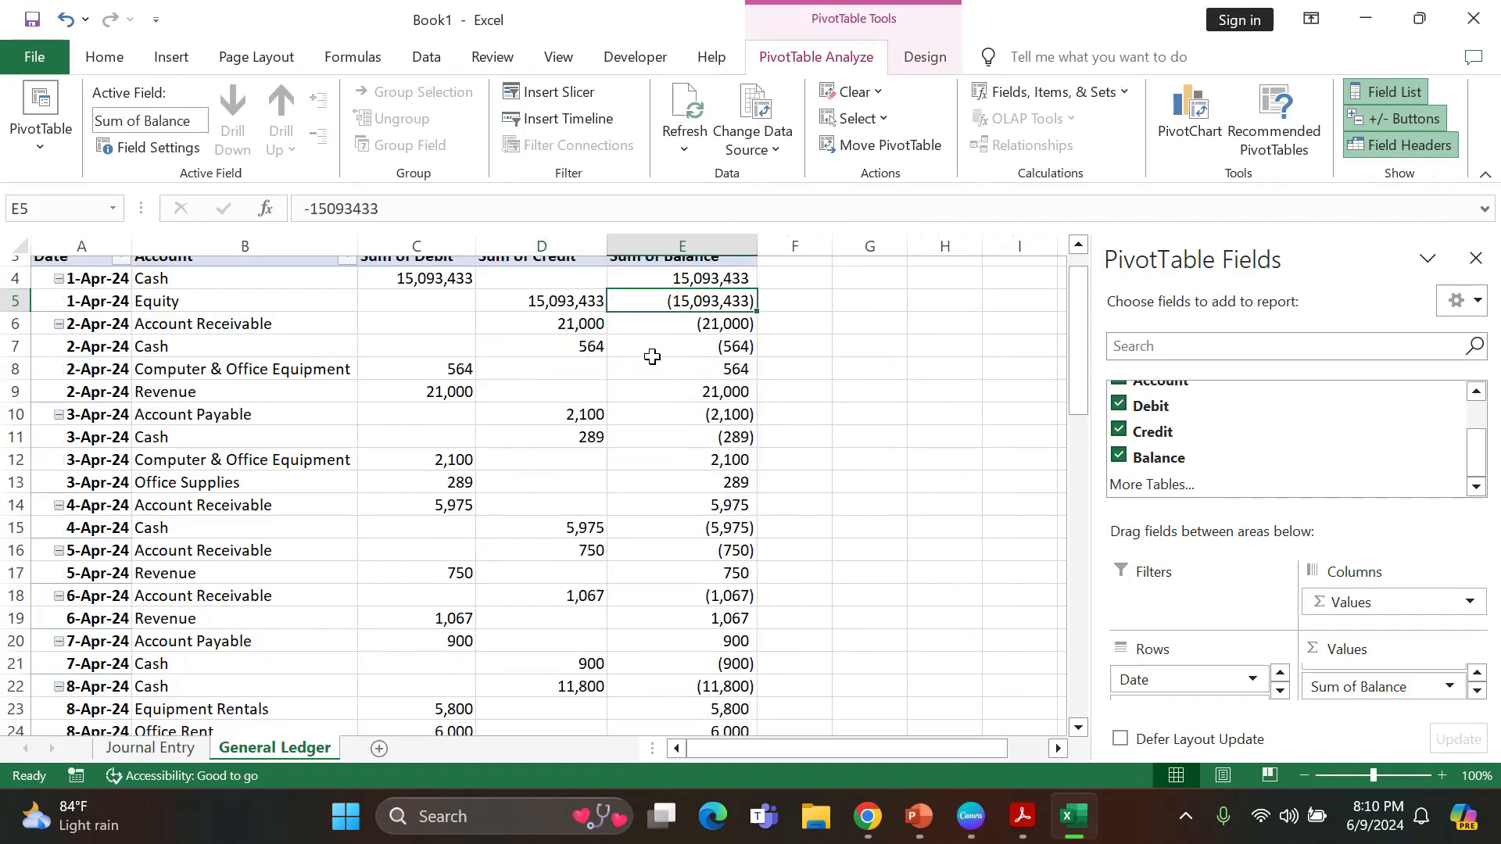
Select the Sum of Debit and Sum of Credit columns and compare their Grand Total values at the end of the ledger.
scroll(652, 358, "up", 1)
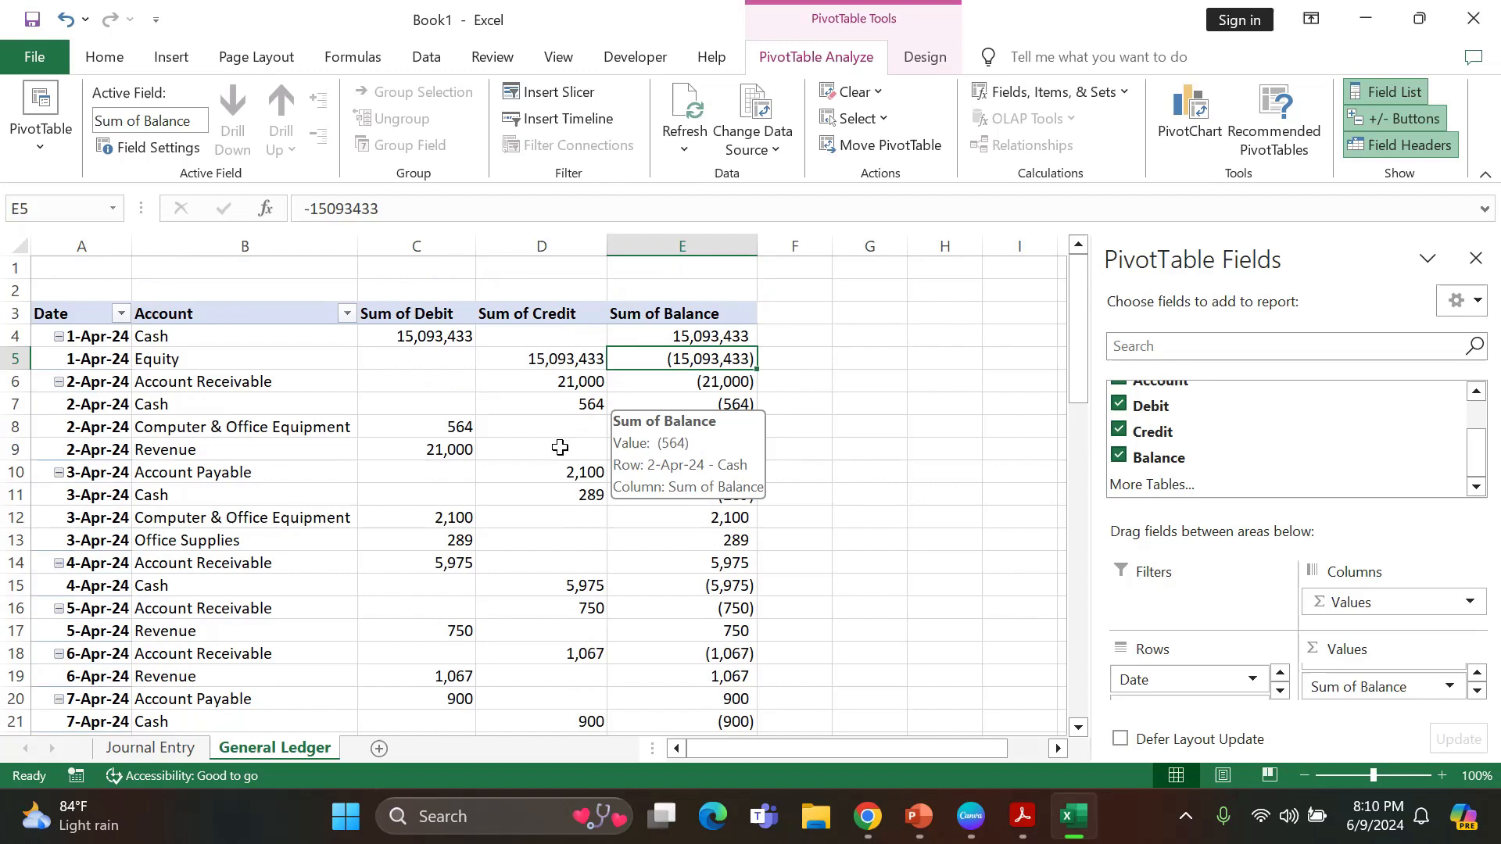
left_click_drag(404, 314, 508, 316)
left_click_drag(423, 248, 516, 246)
scroll(517, 347, "down", 7)
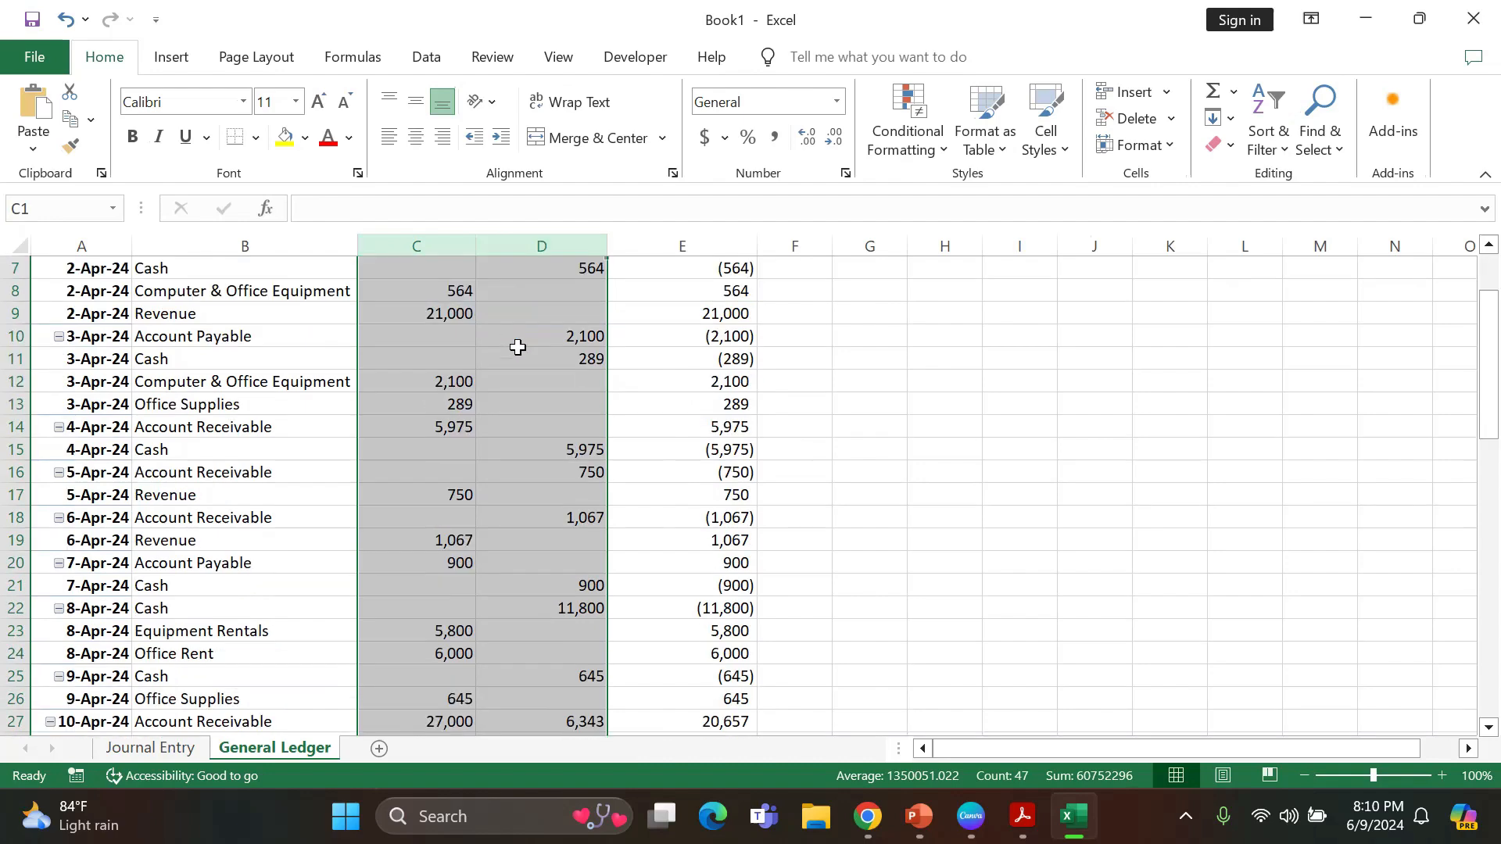
scroll(517, 347, "down", 4)
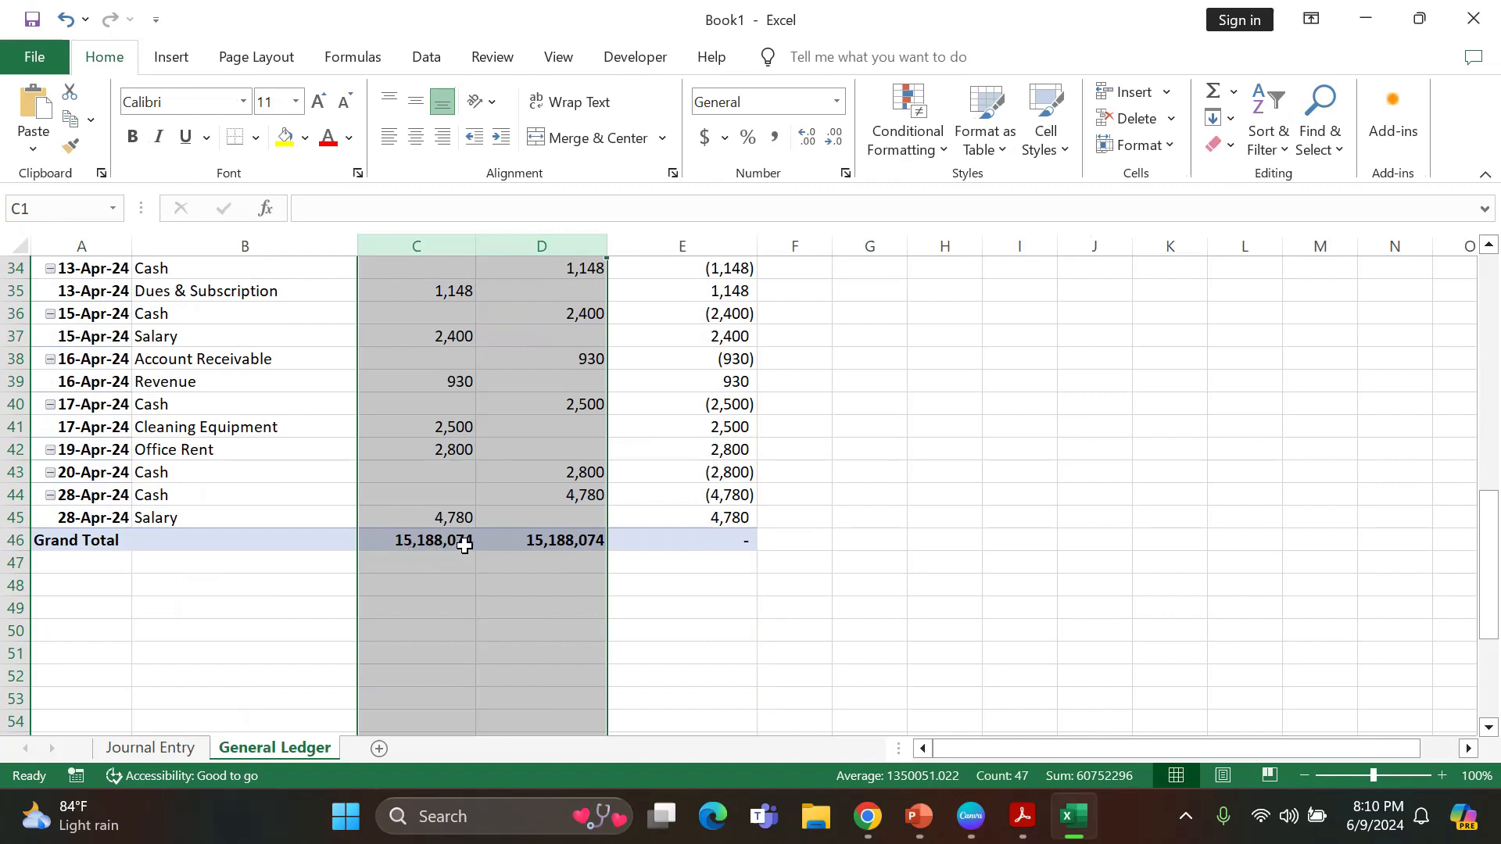
mouse_move(545, 545)
left_click(419, 544)
left_click_drag(419, 545, 547, 543)
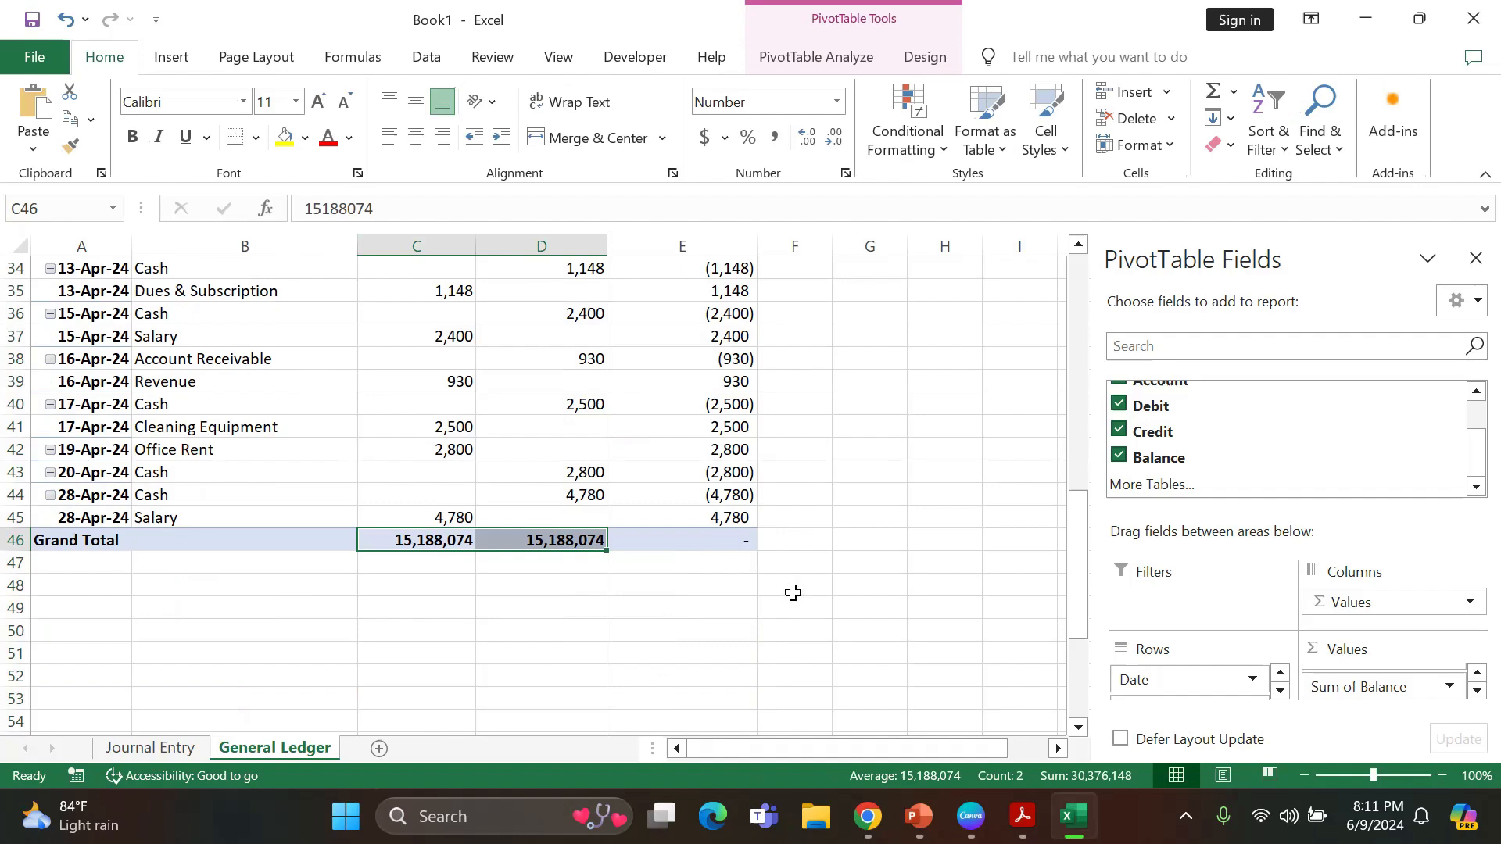
Follow the Sum of Balance column from its header to the Grand Total row and examine its total.
scroll(790, 592, "up", 11)
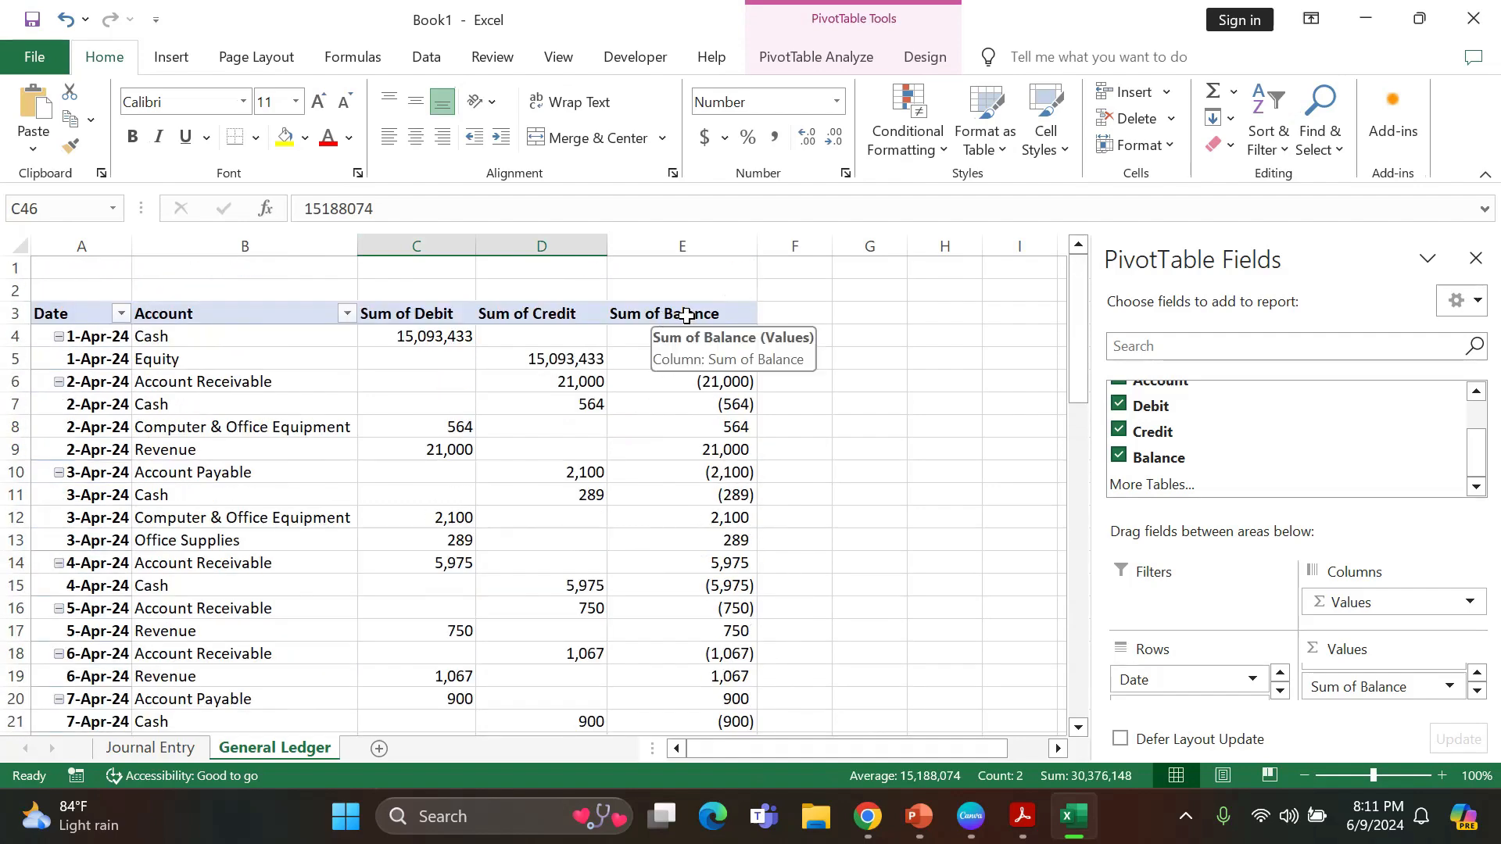
left_click(687, 315)
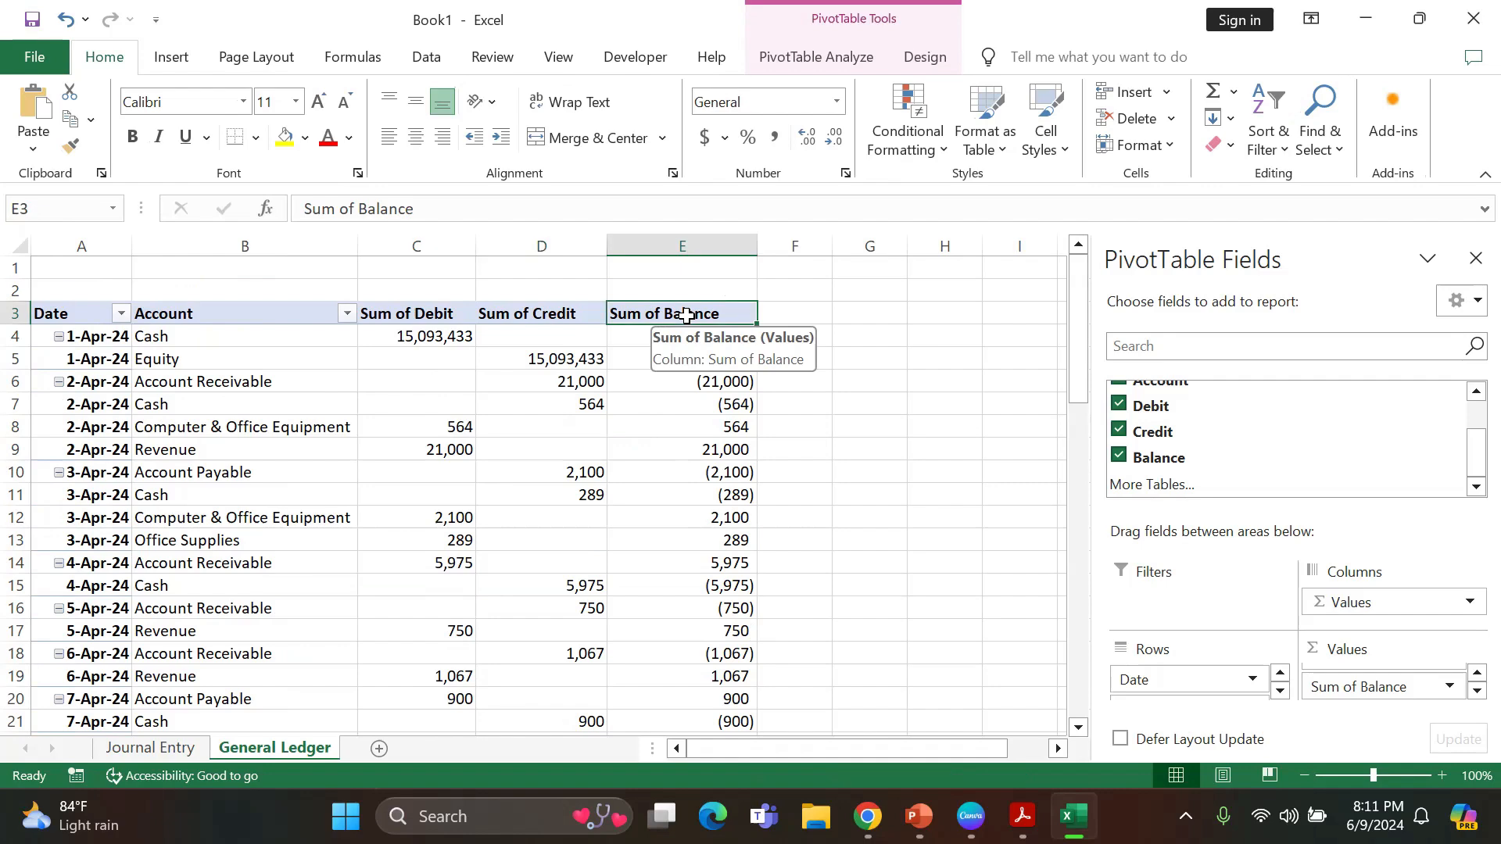
scroll(704, 387, "down", 13)
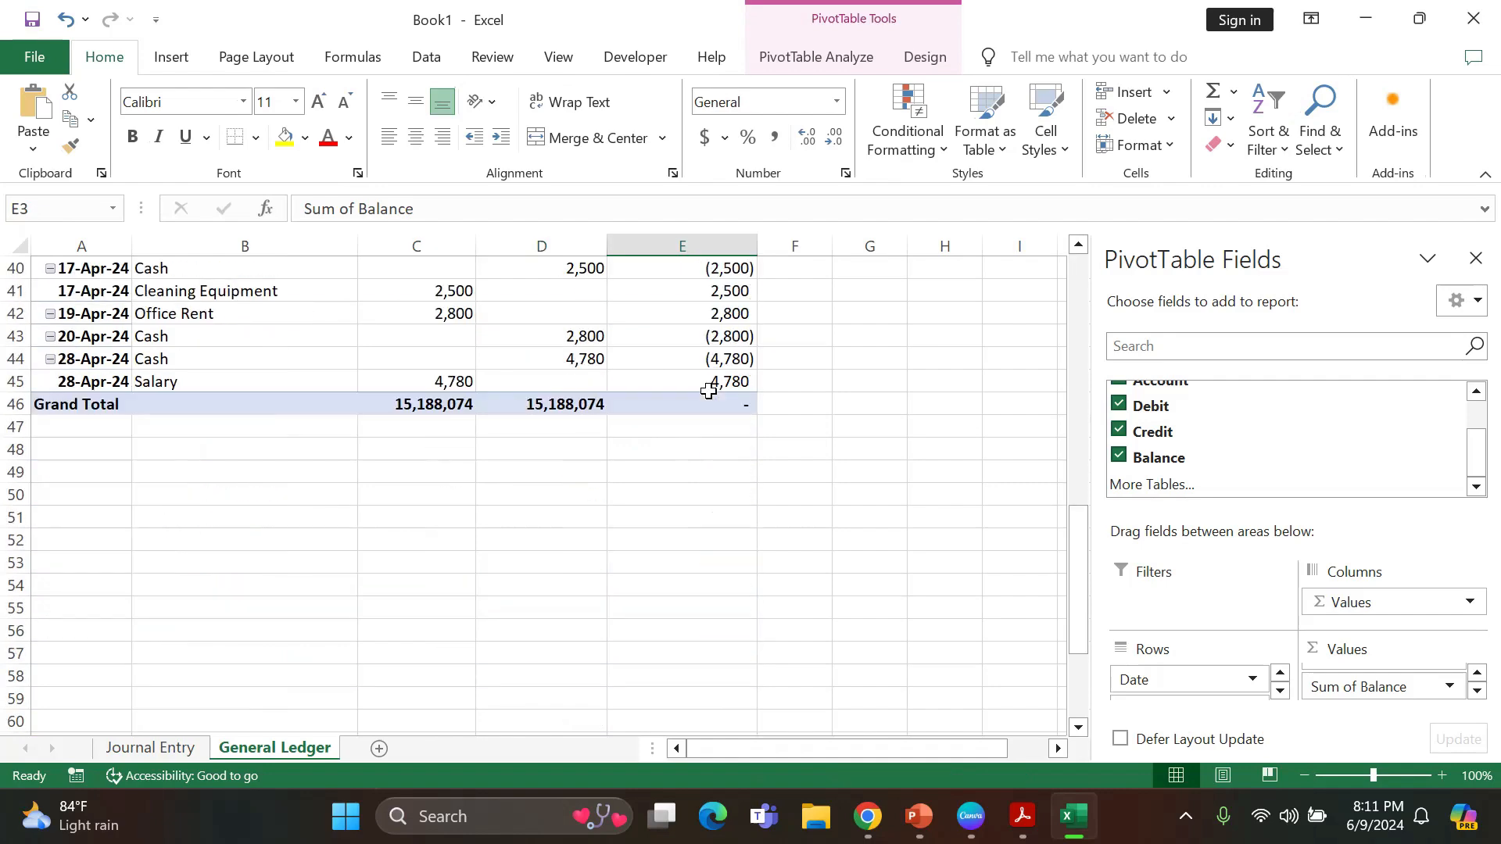
left_click(788, 419)
left_click(730, 408)
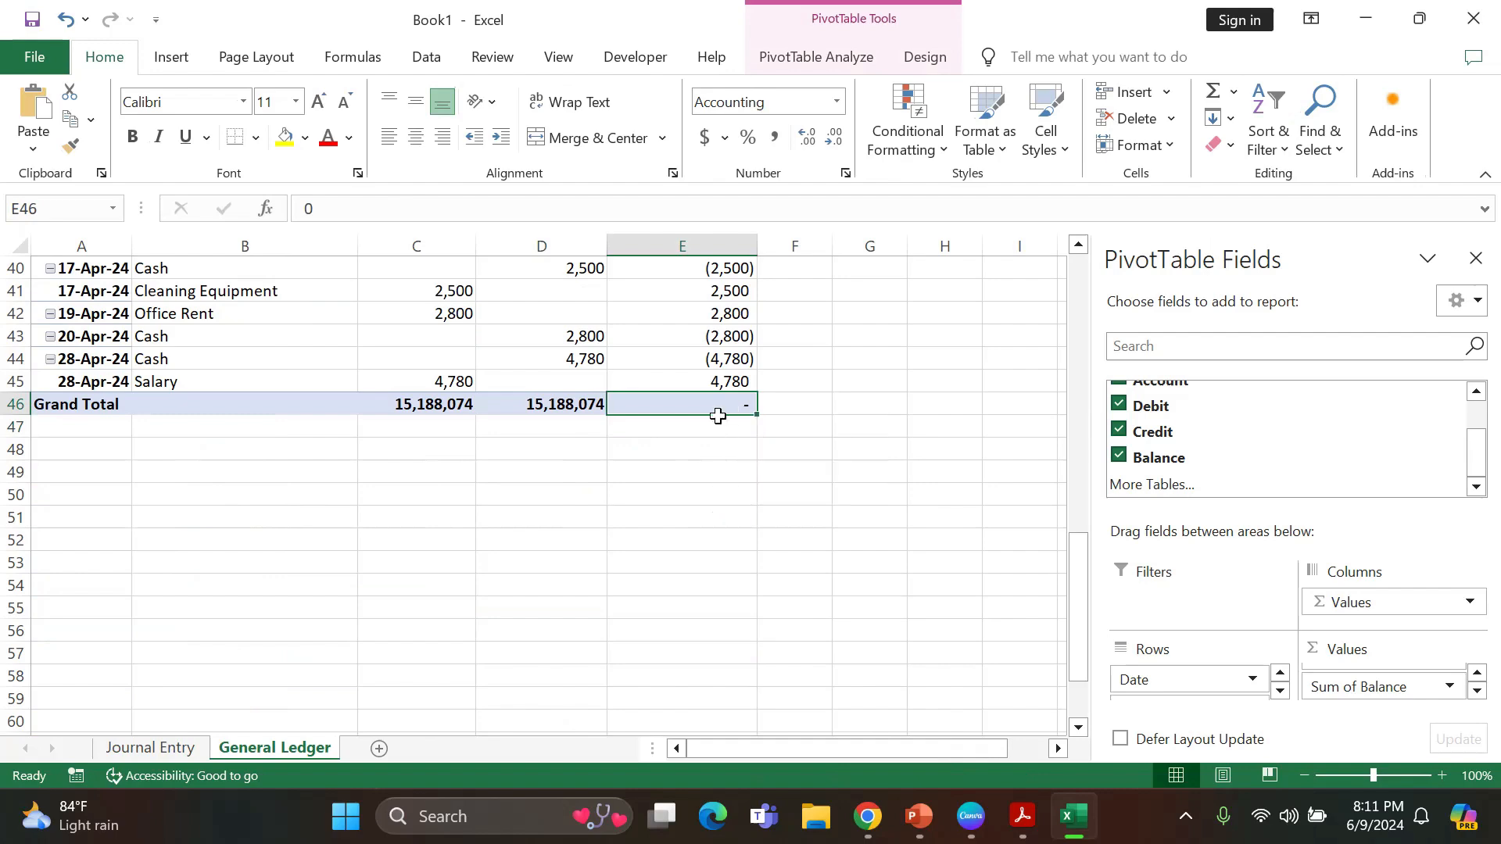
left_click(711, 520)
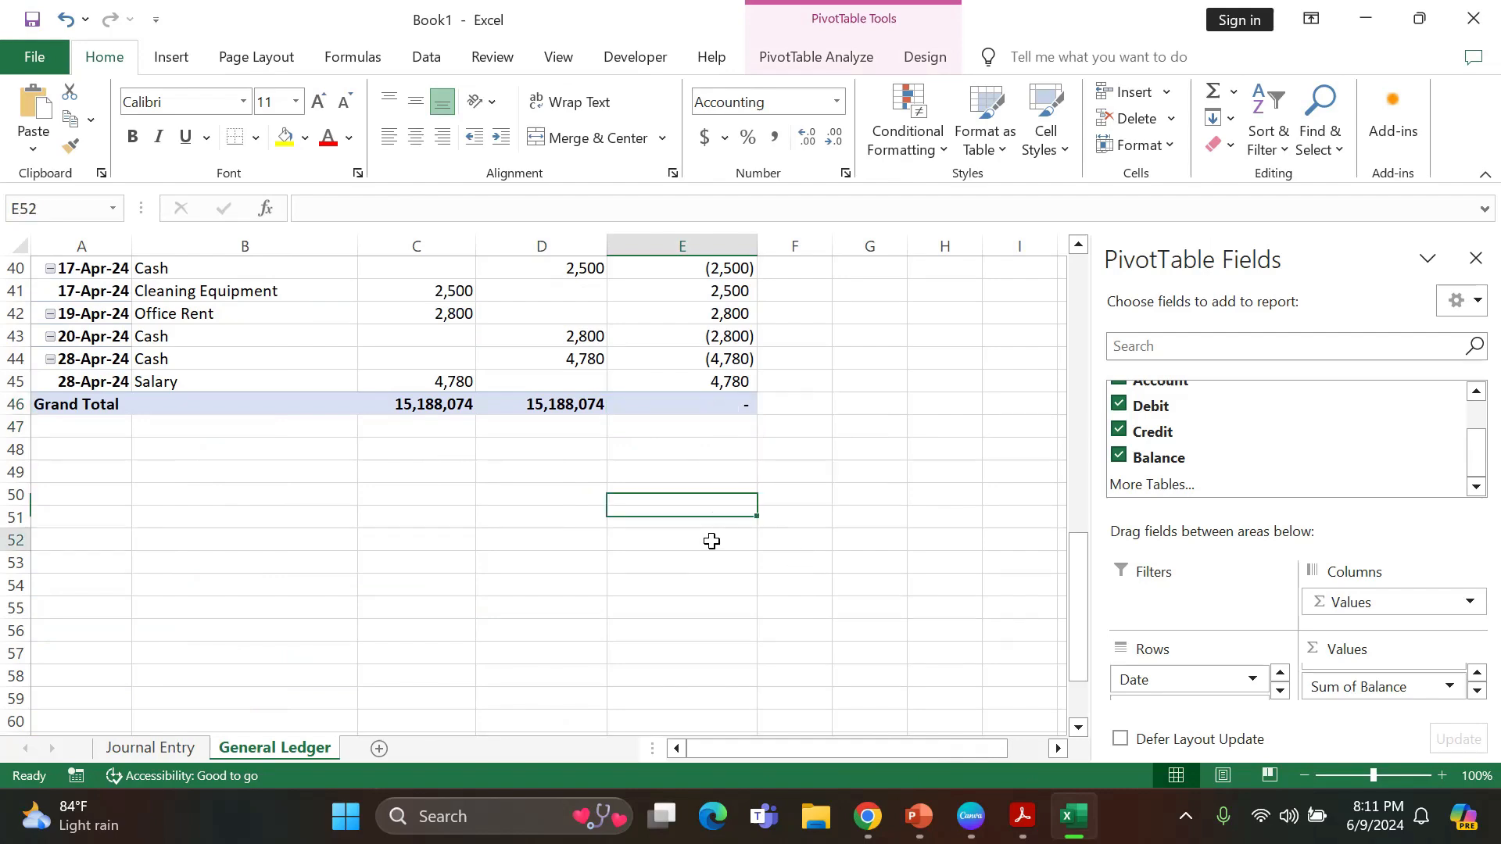
left_click(714, 405)
Revisit the Sum of Debit, Sum of Credit and Sum of Balance headers and recheck the balance column's Grand Total.
scroll(715, 405, "up", 13)
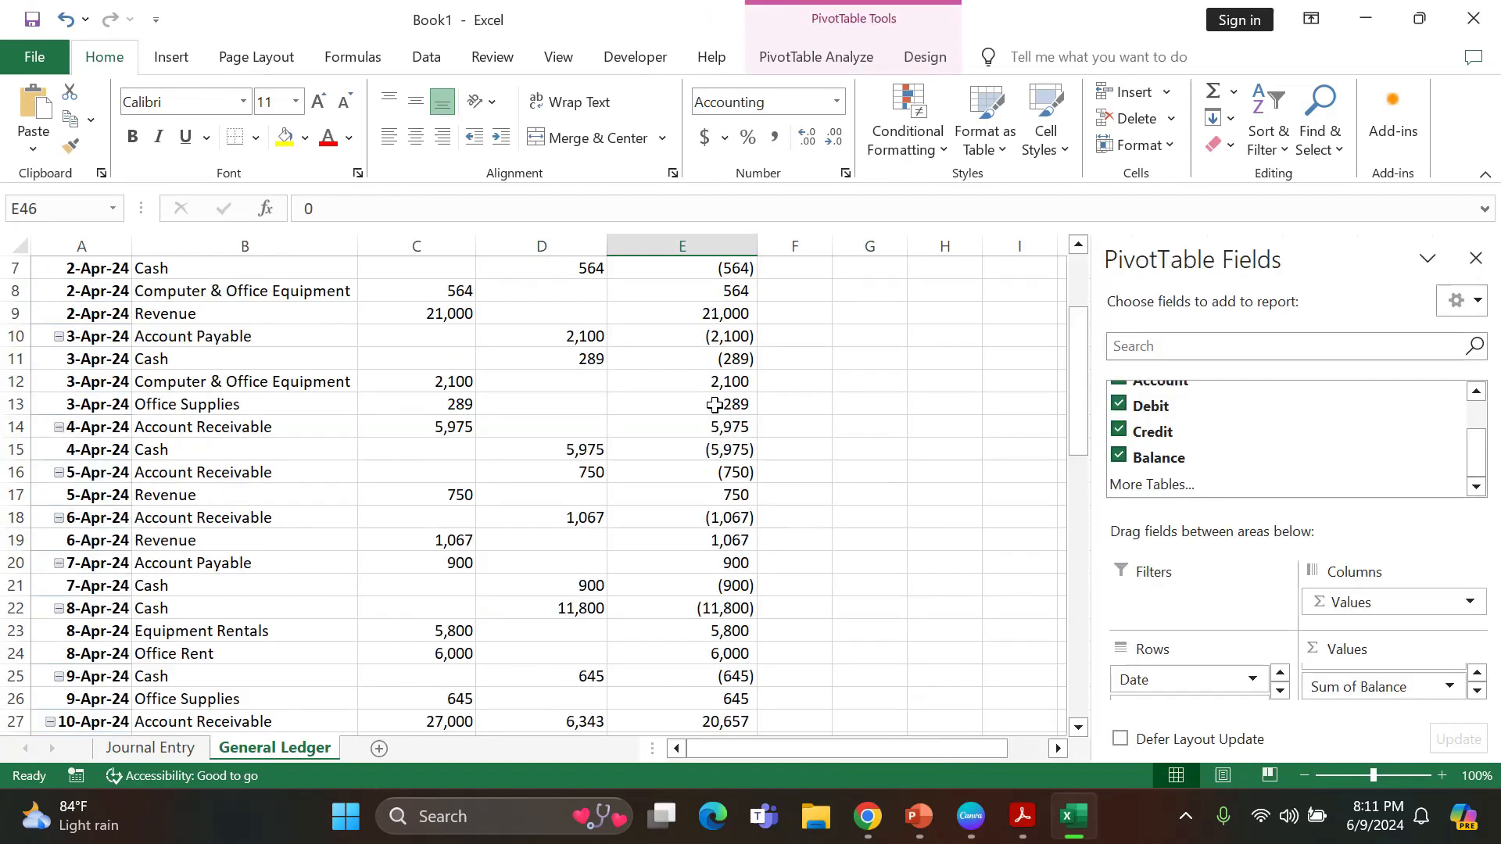
left_click_drag(412, 313, 549, 316)
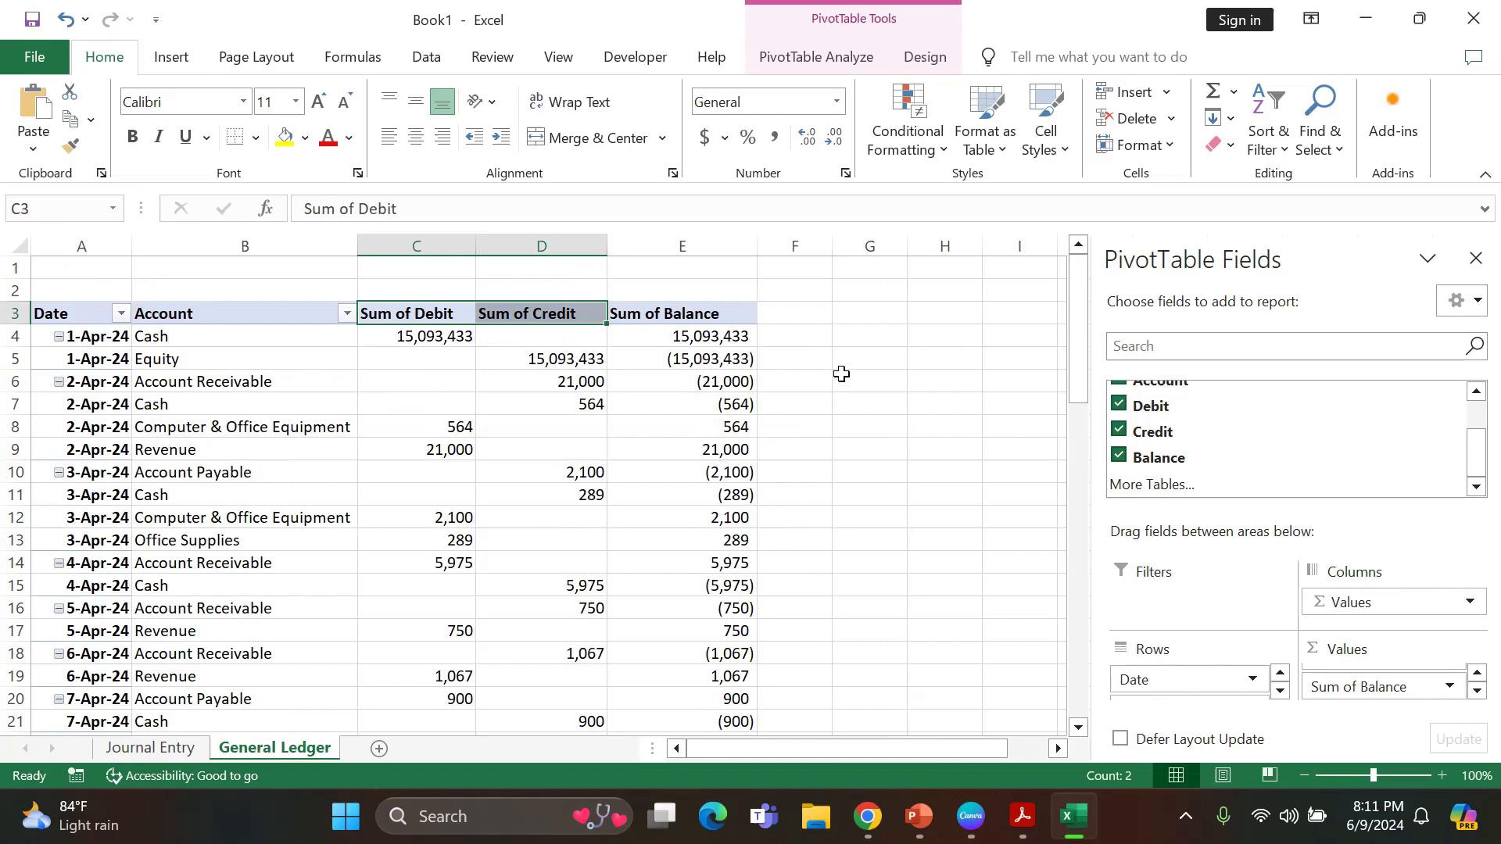
left_click(699, 315)
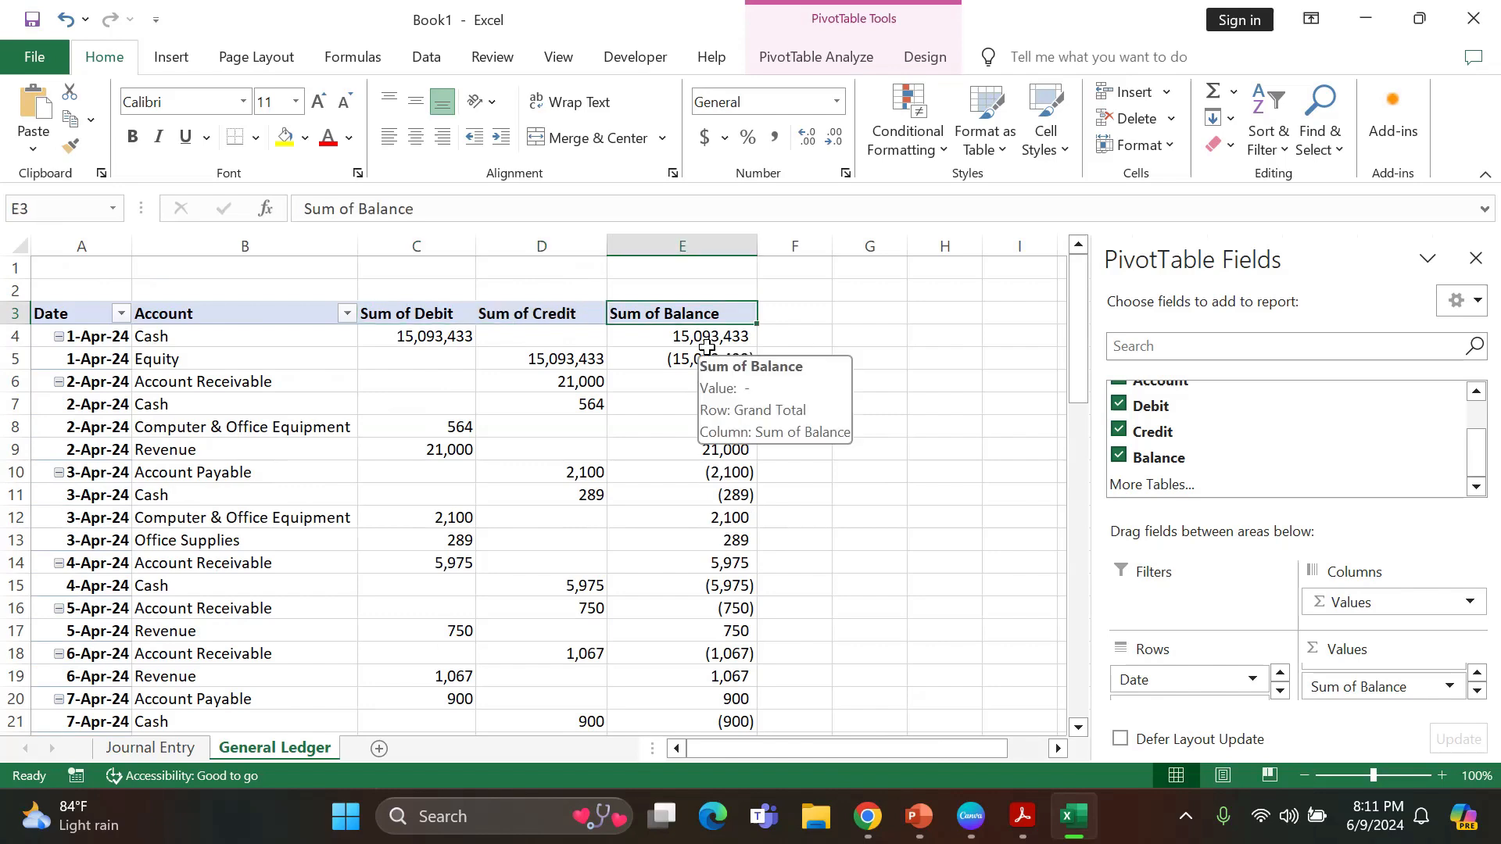
scroll(704, 391, "down", 10)
scroll(704, 393, "down", 4)
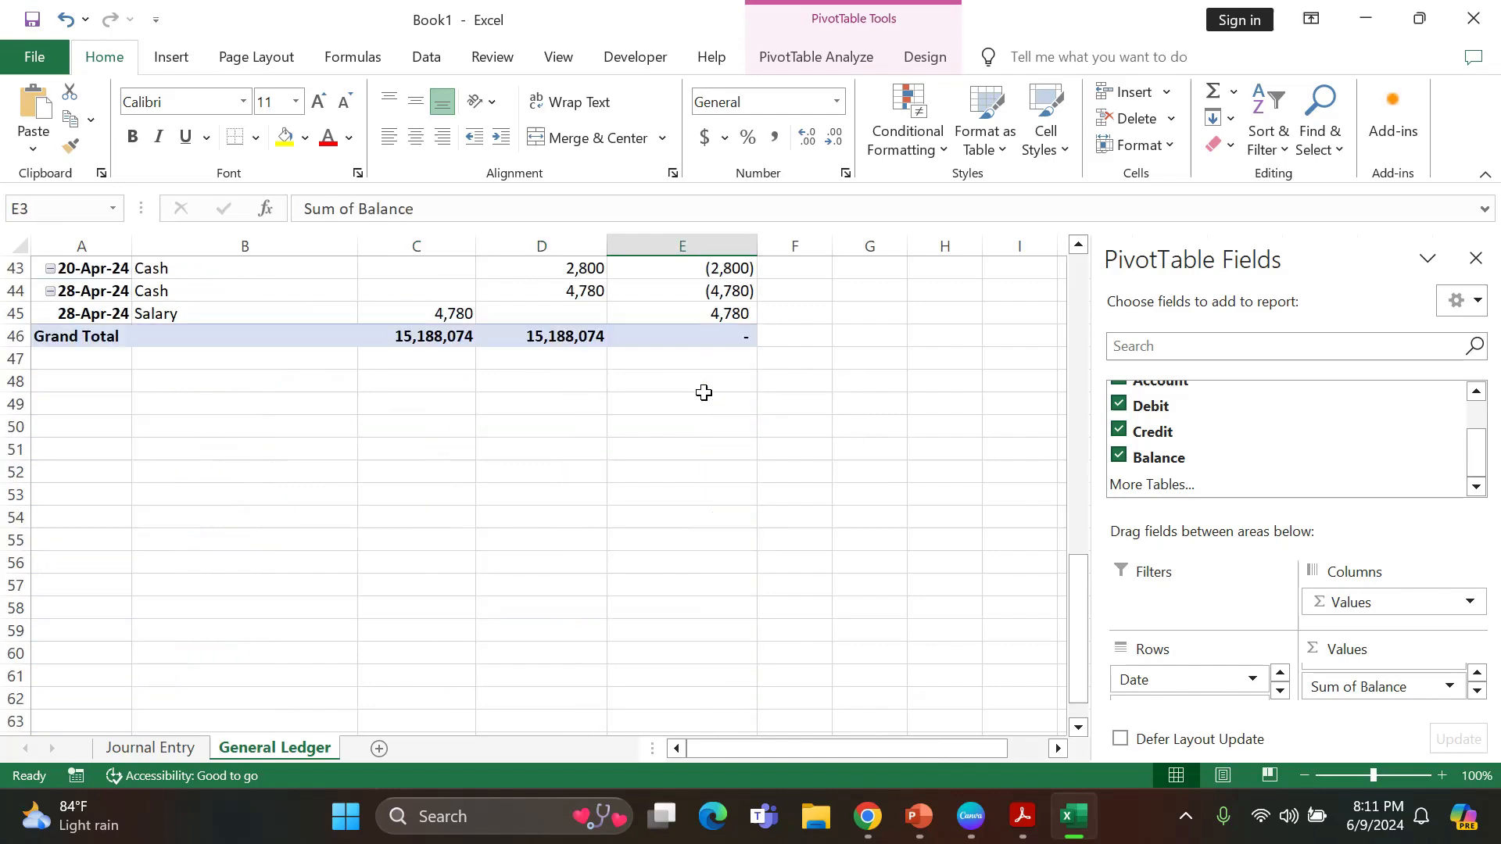
left_click(725, 336)
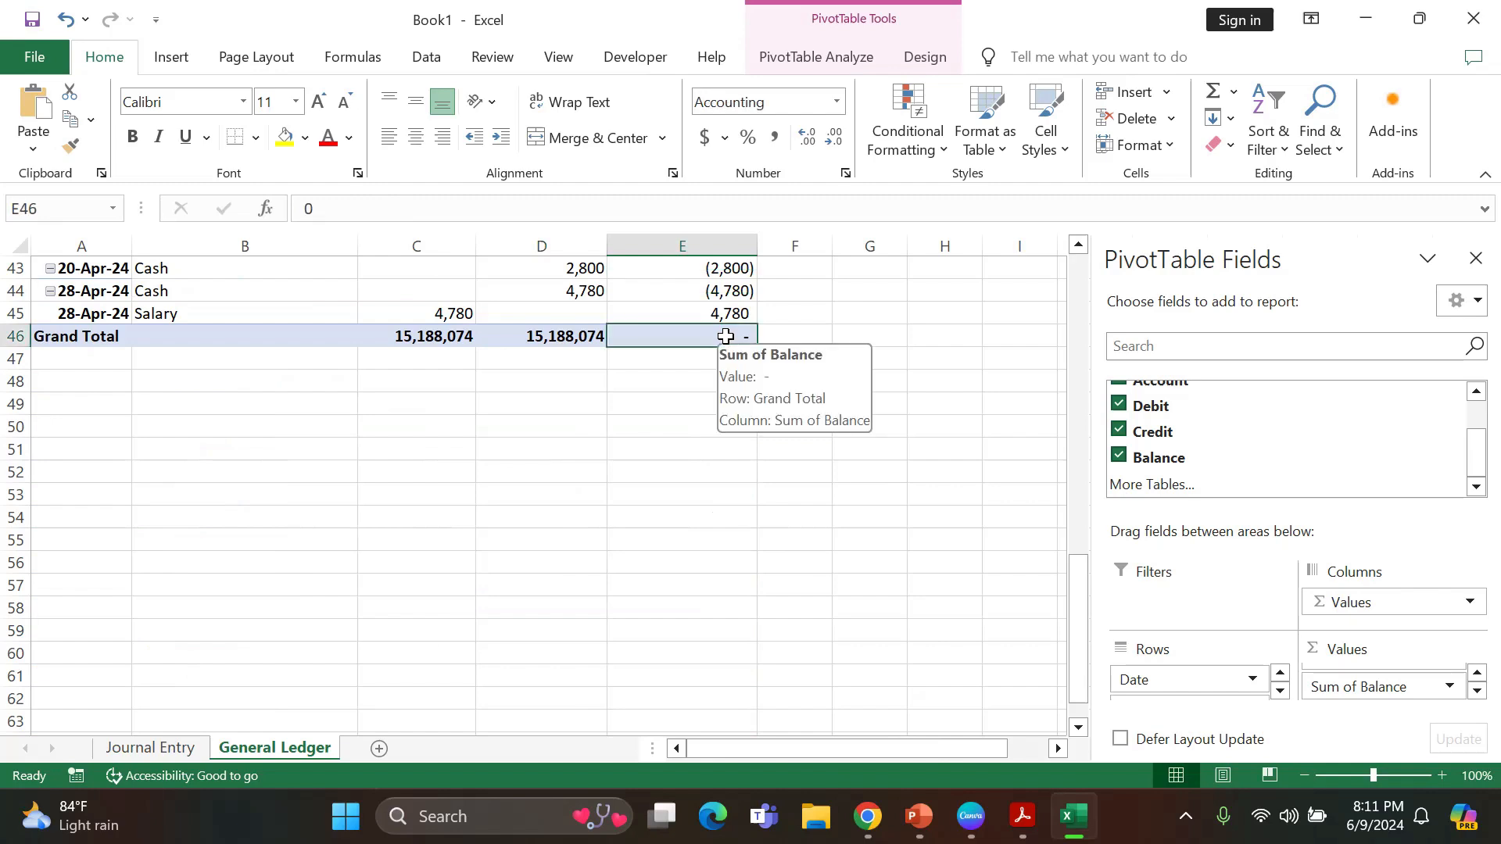
left_click(623, 452)
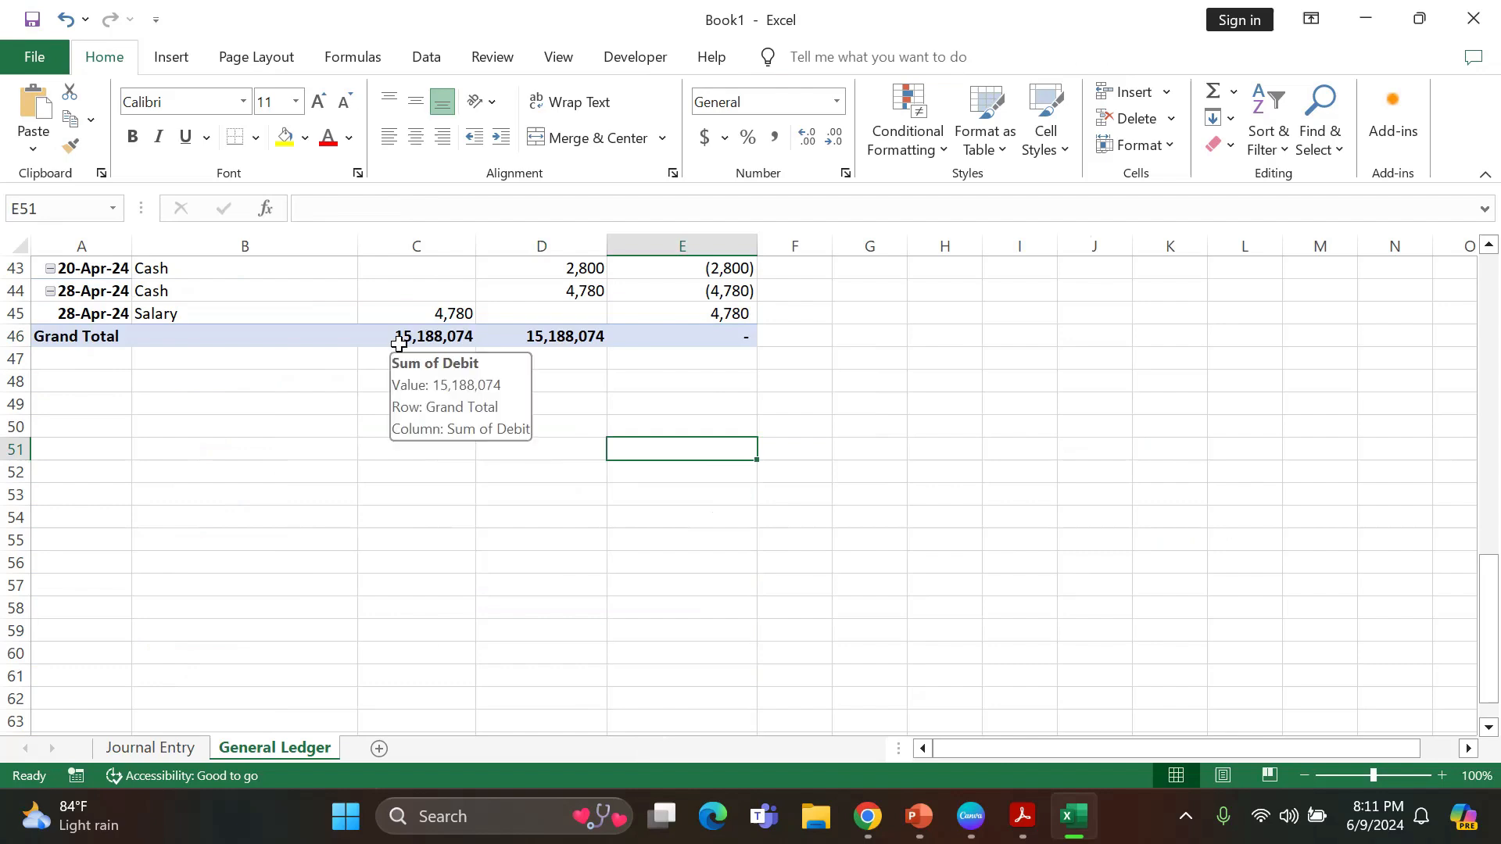
Compare the debit and credit amounts in the Grand Total row with the Sum of Balance total.
left_click(437, 336)
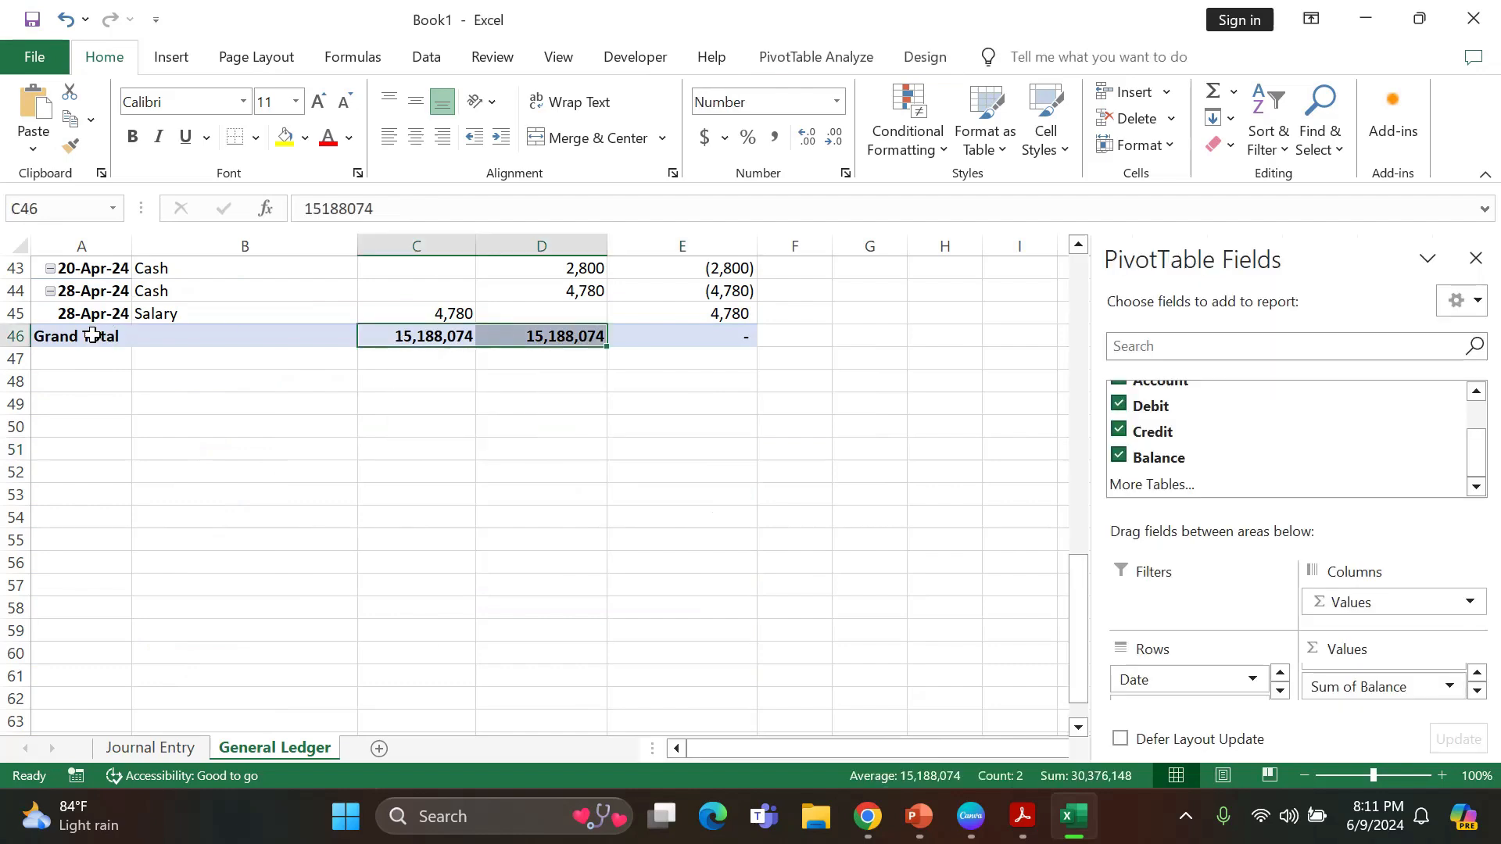
left_click_drag(101, 339, 551, 333)
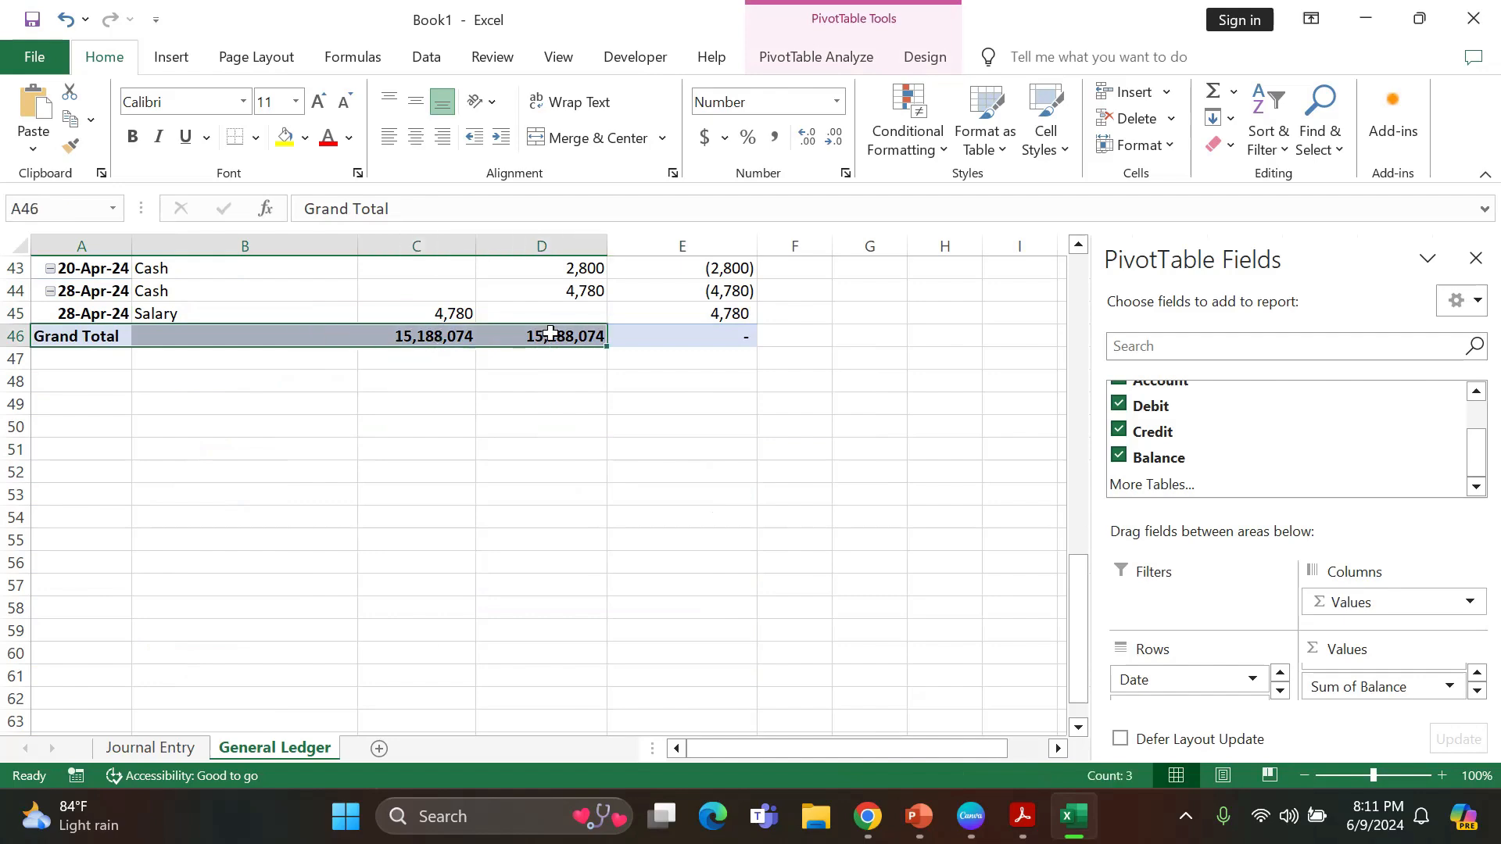
left_click(824, 382)
scroll(824, 382, "up", 14)
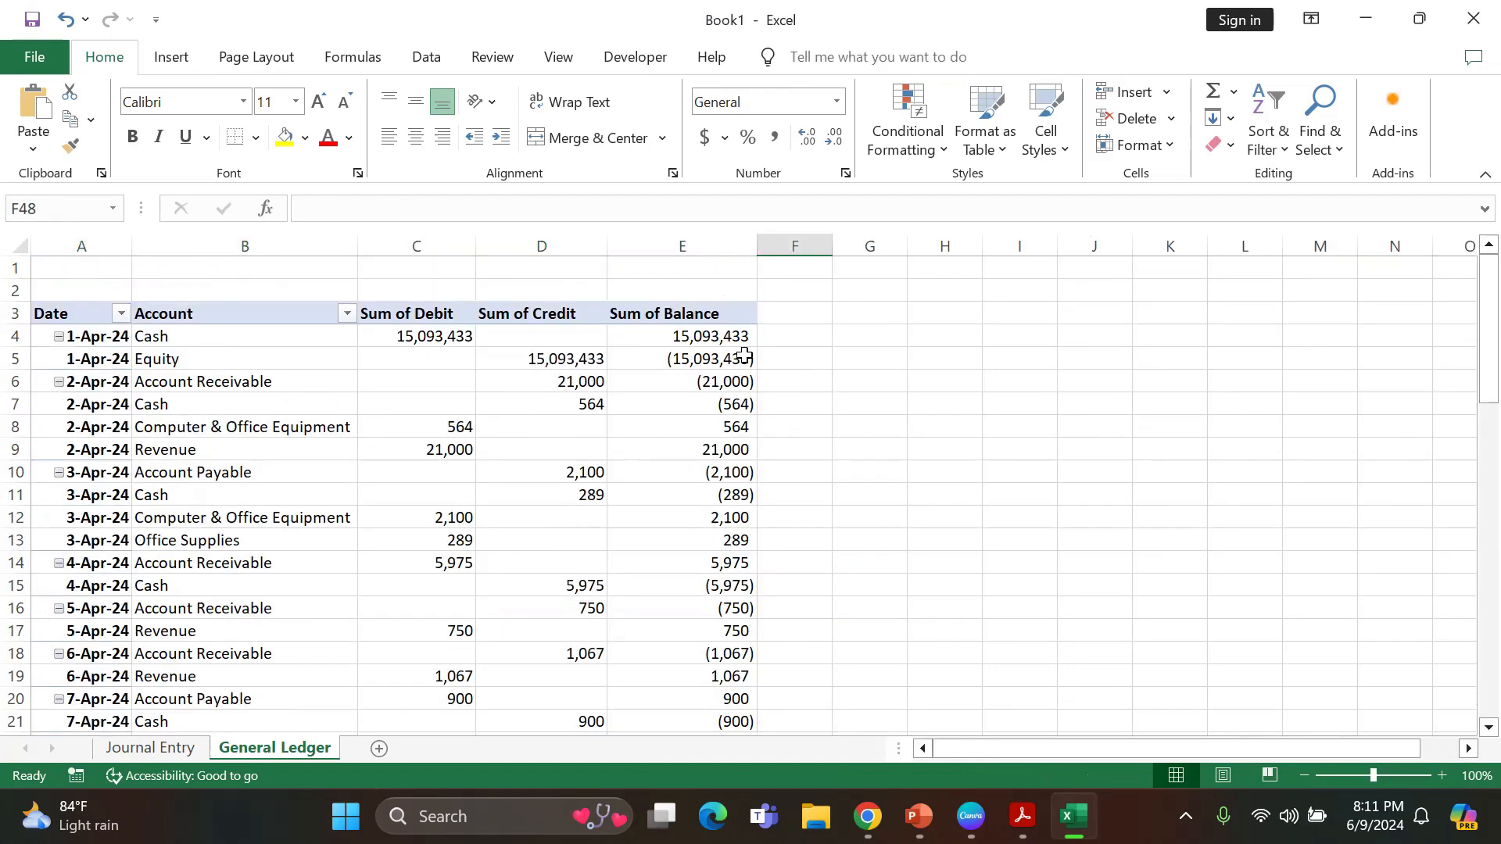
scroll(724, 422, "down", 14)
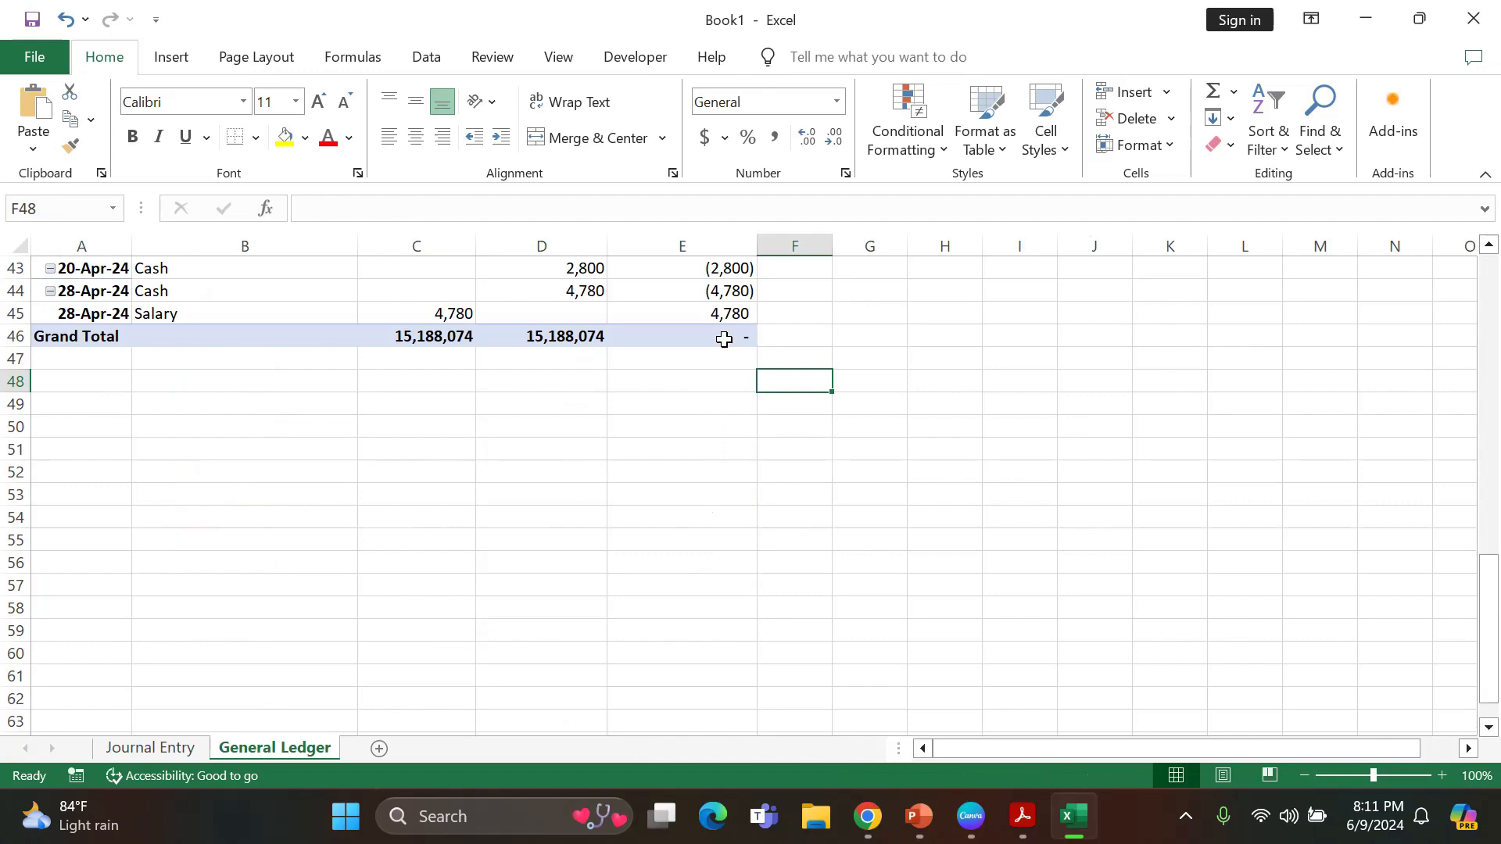
left_click(724, 339)
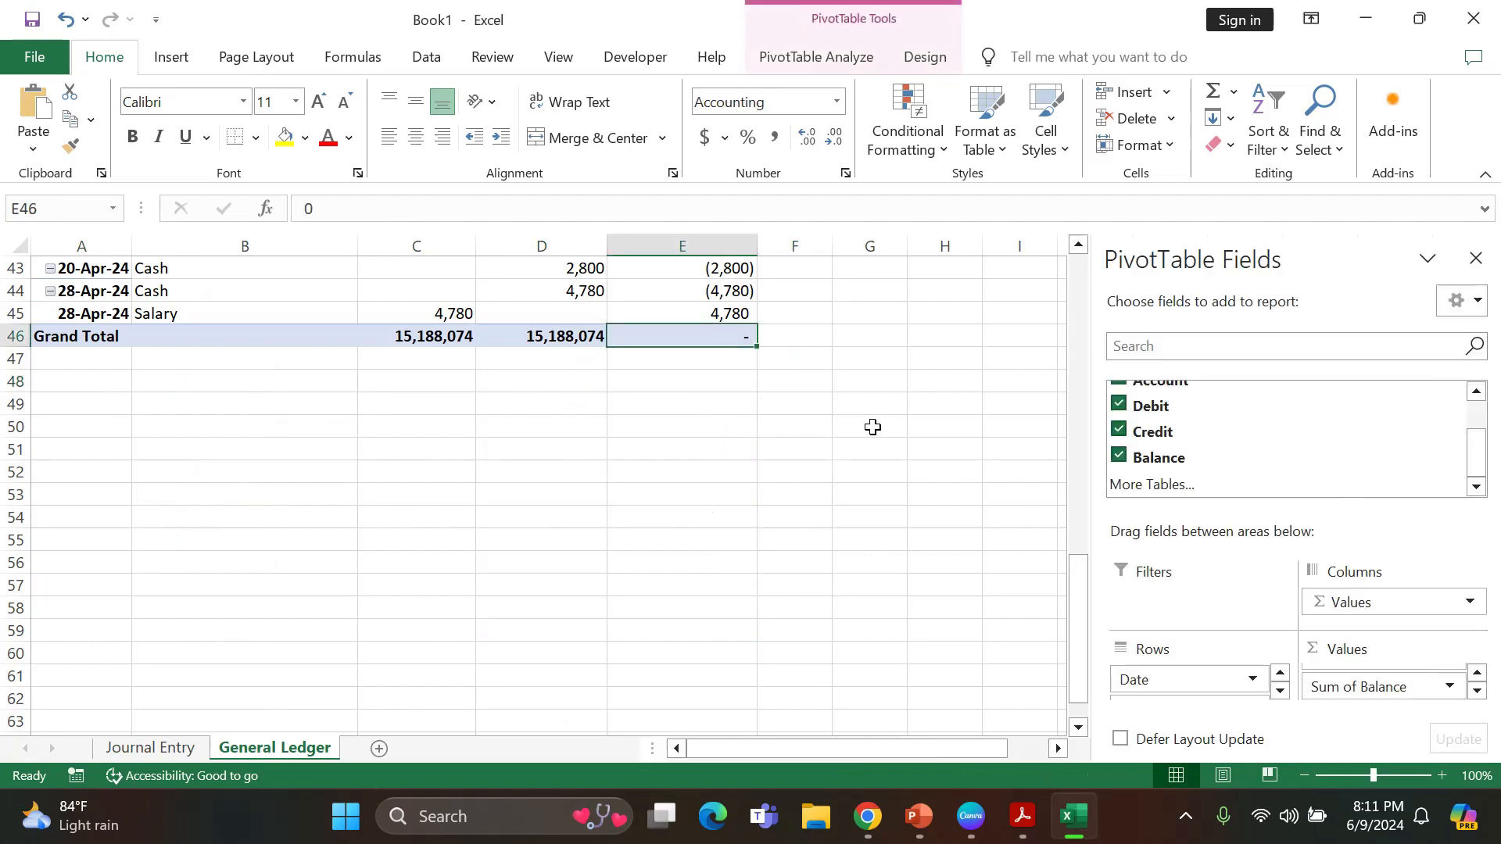
left_click(687, 422)
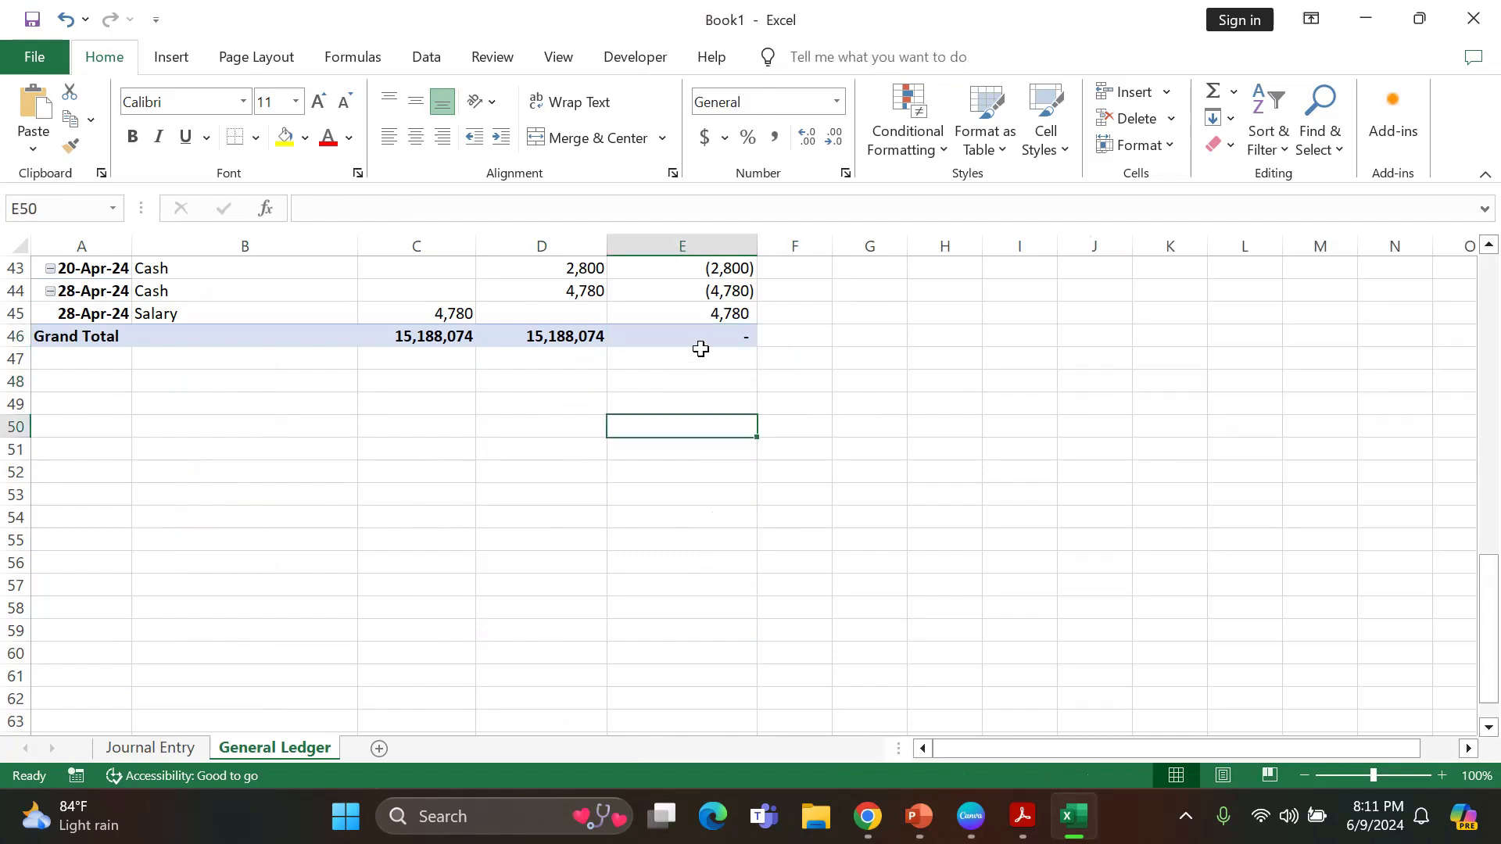
left_click(708, 339)
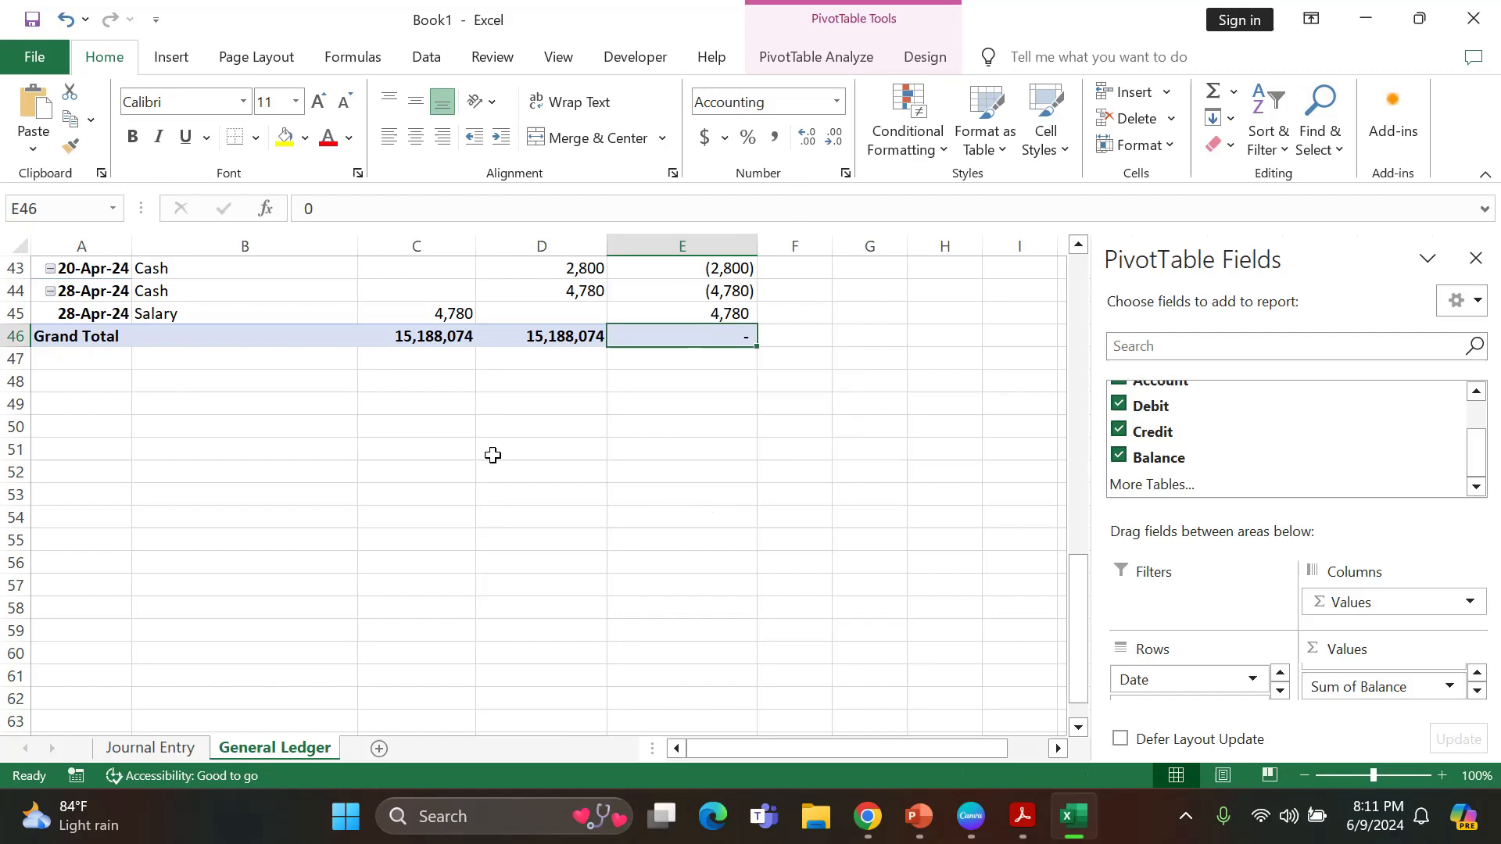
Examine the Account, Debit and Credit columns on the Journal Entry sheet, and return to the General Ledger sheet.
left_click(166, 749)
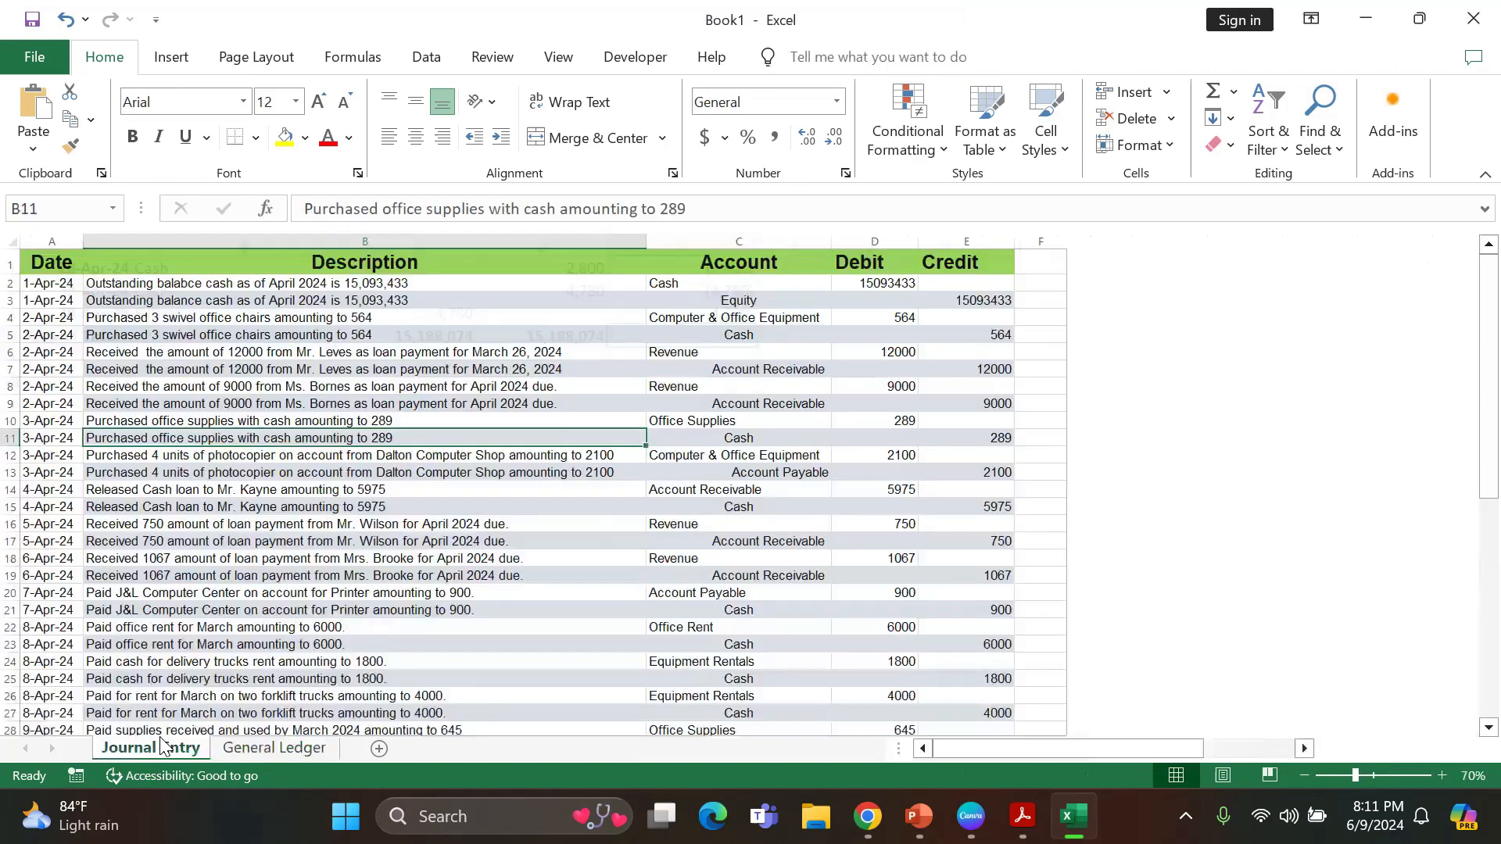
left_click(241, 749)
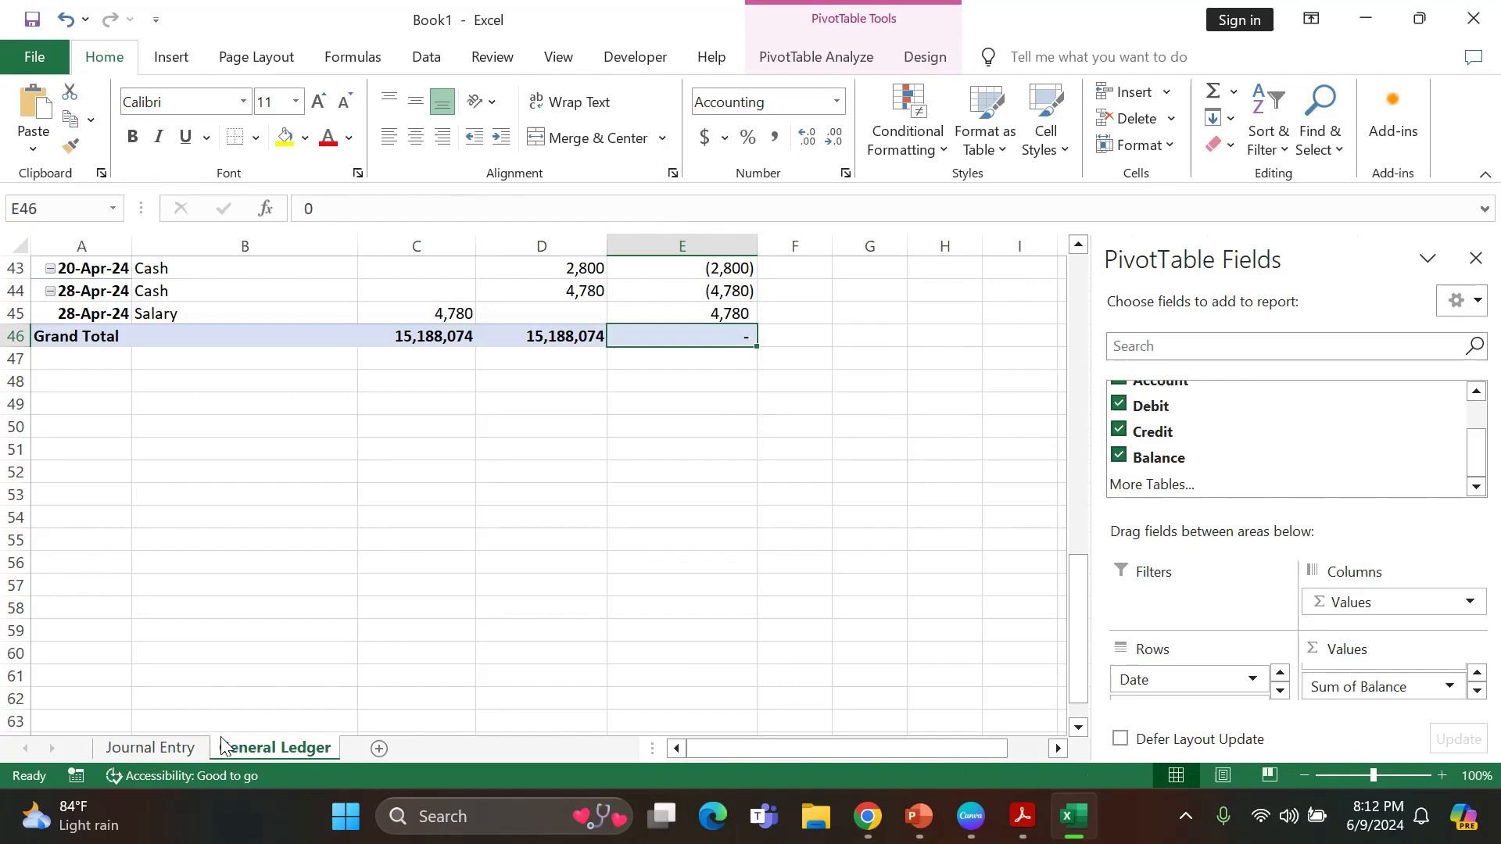
left_click(166, 749)
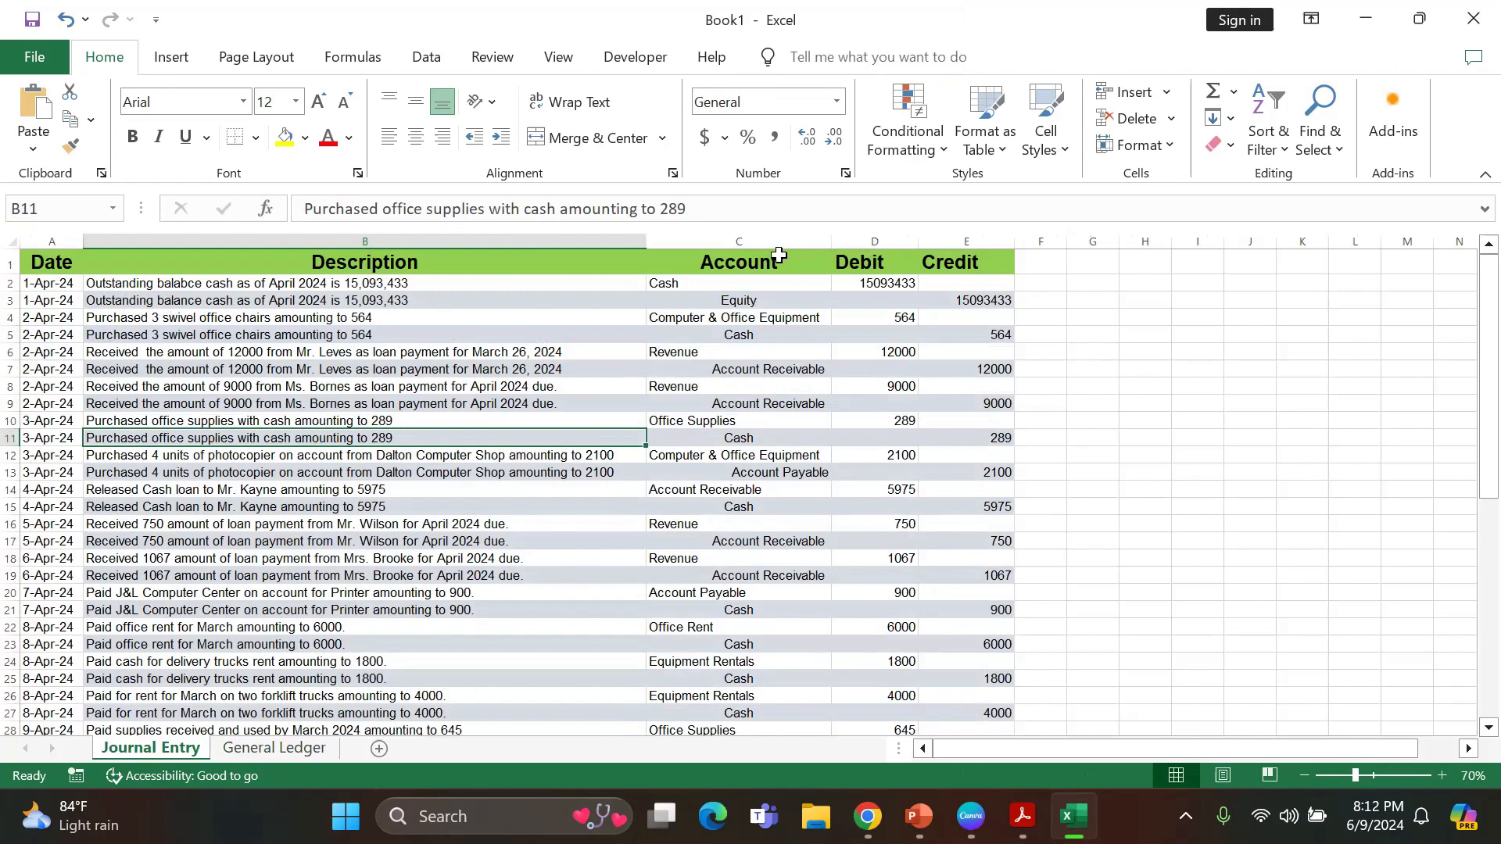
left_click(738, 235)
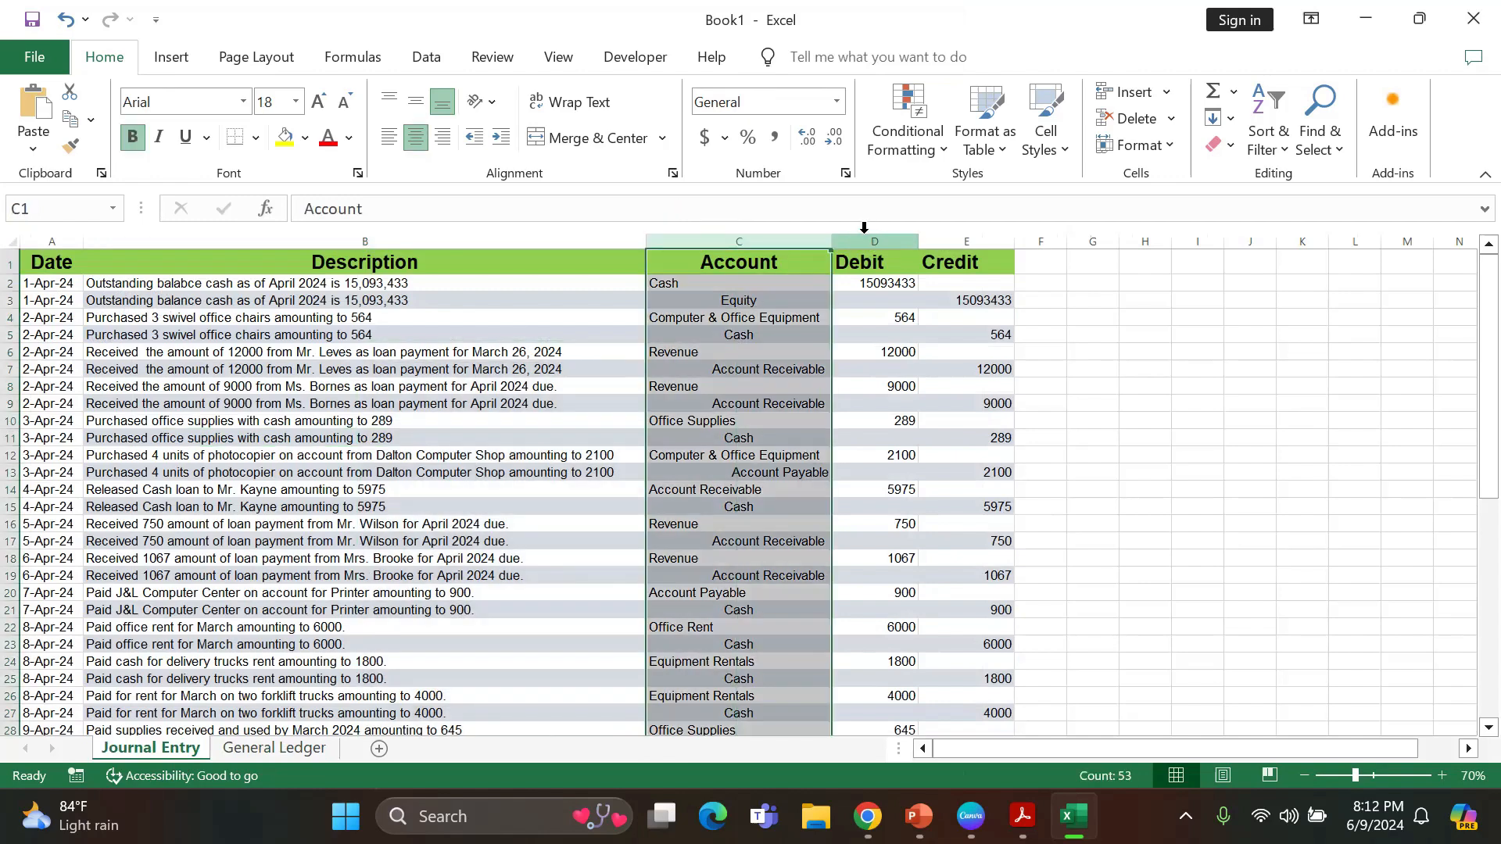
left_click_drag(864, 229, 964, 231)
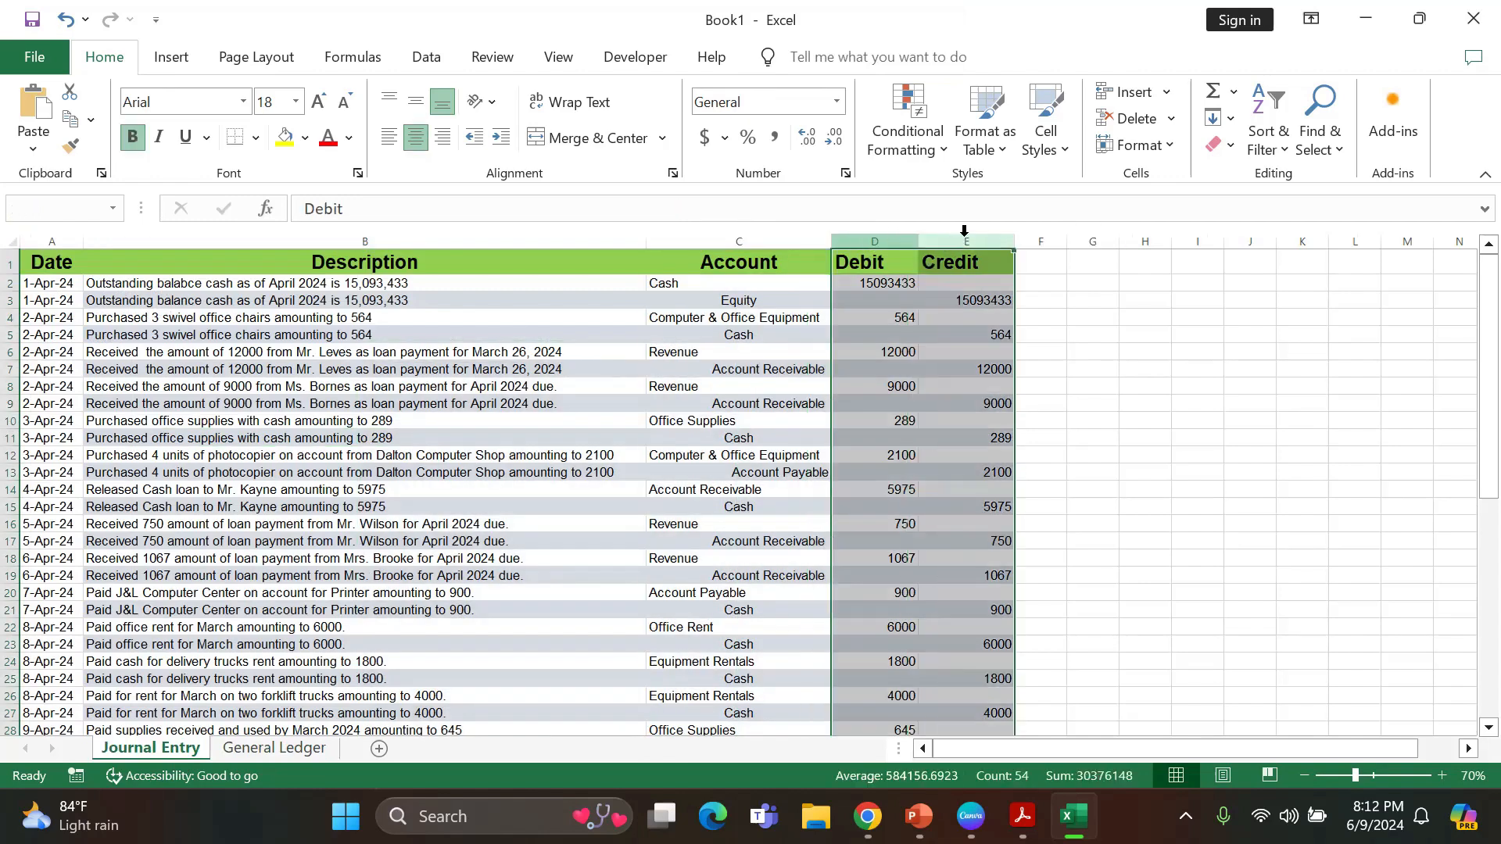
left_click(1108, 314)
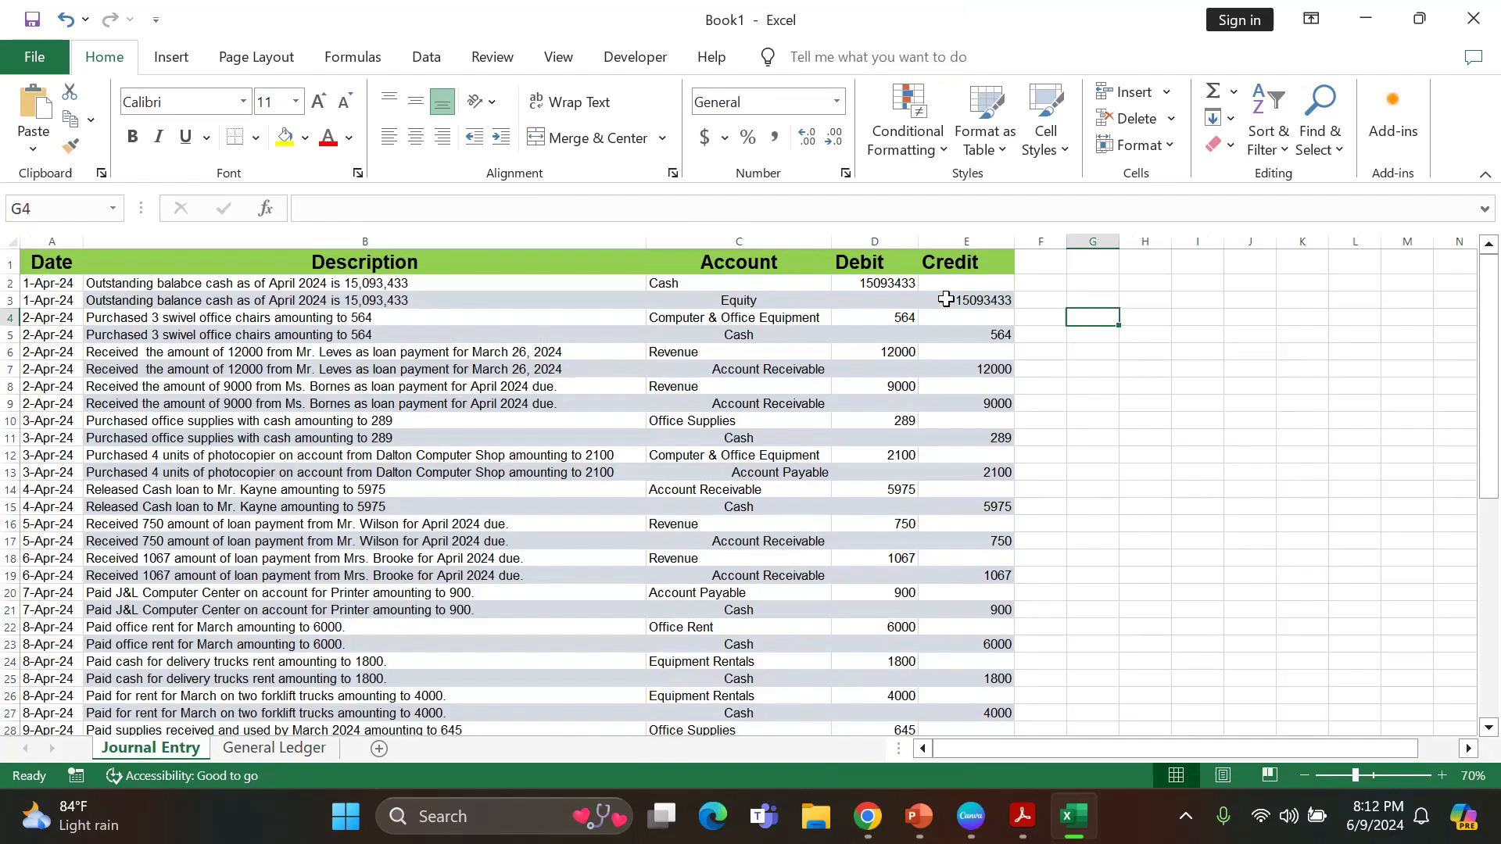
left_click(275, 748)
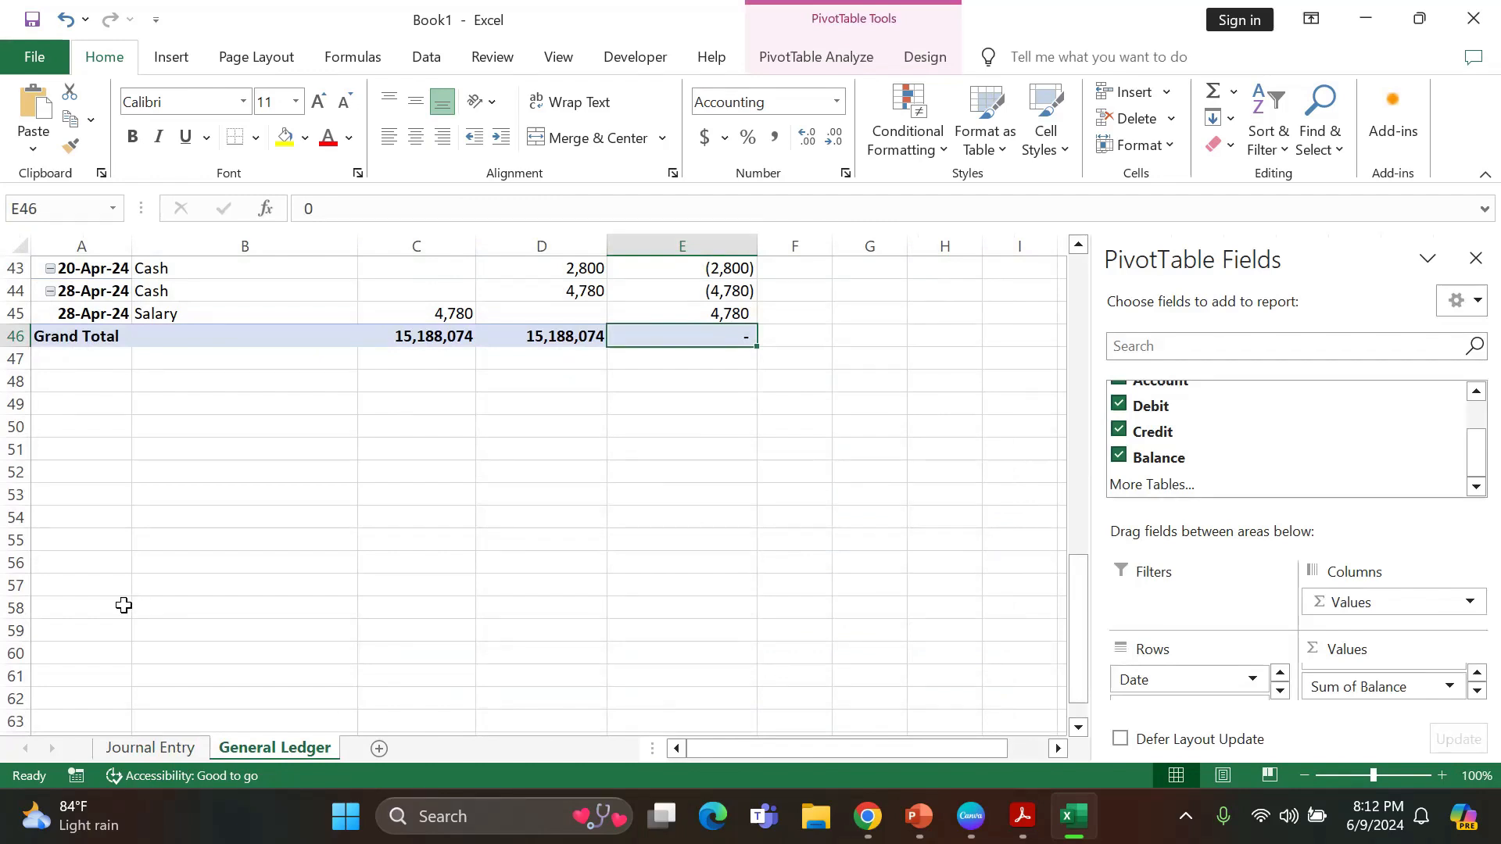
Review the Journal Entry transactions down to the 28-Apr-24 salary entry and back through the earlier rows, and return to General Ledger.
left_click(166, 749)
scroll(469, 534, "down", 15)
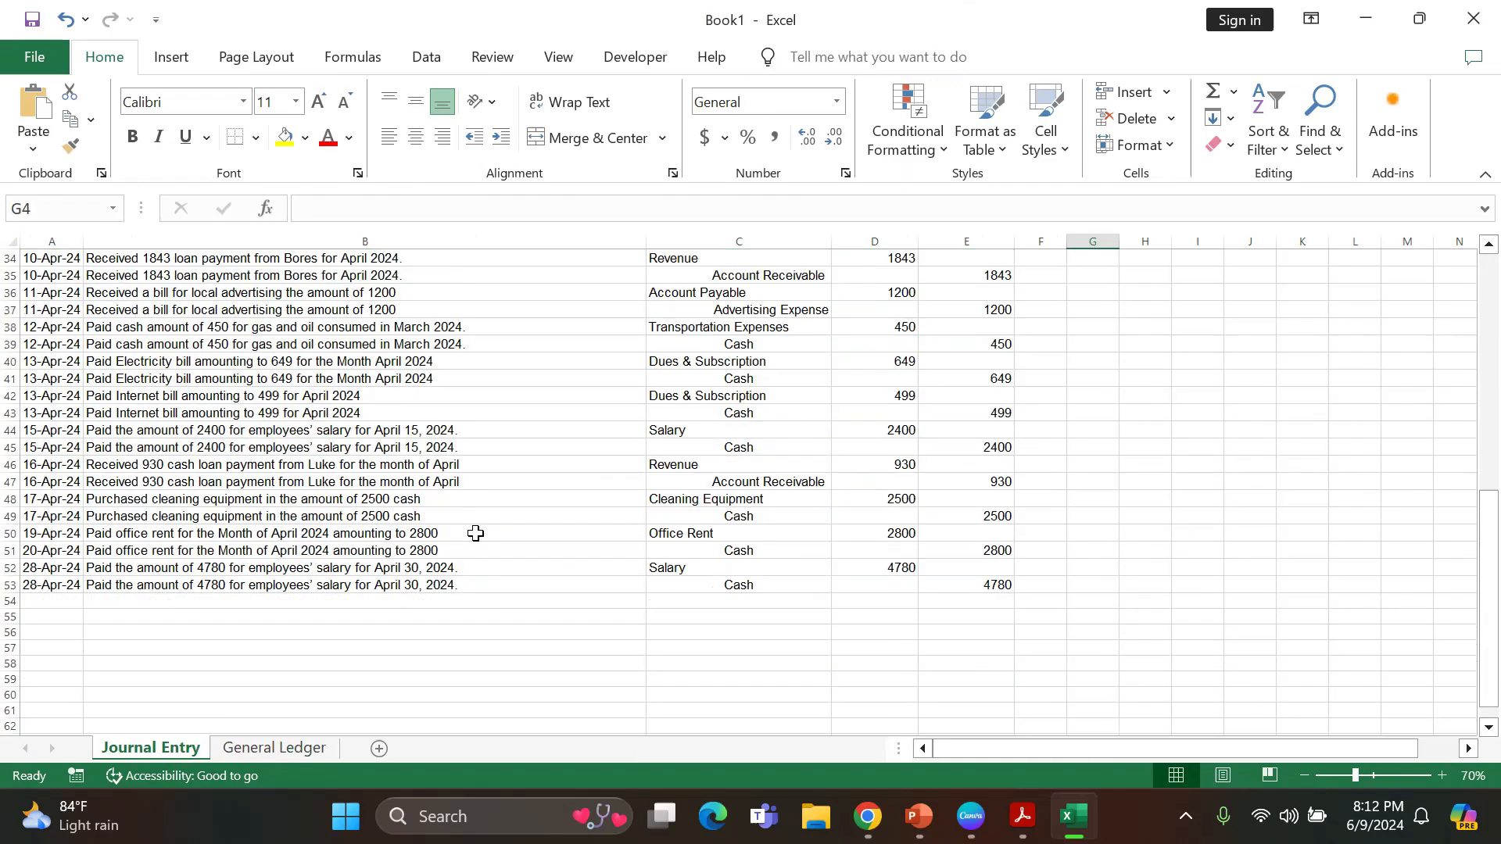
scroll(532, 516, "up", 4)
left_click_drag(828, 602, 770, 584)
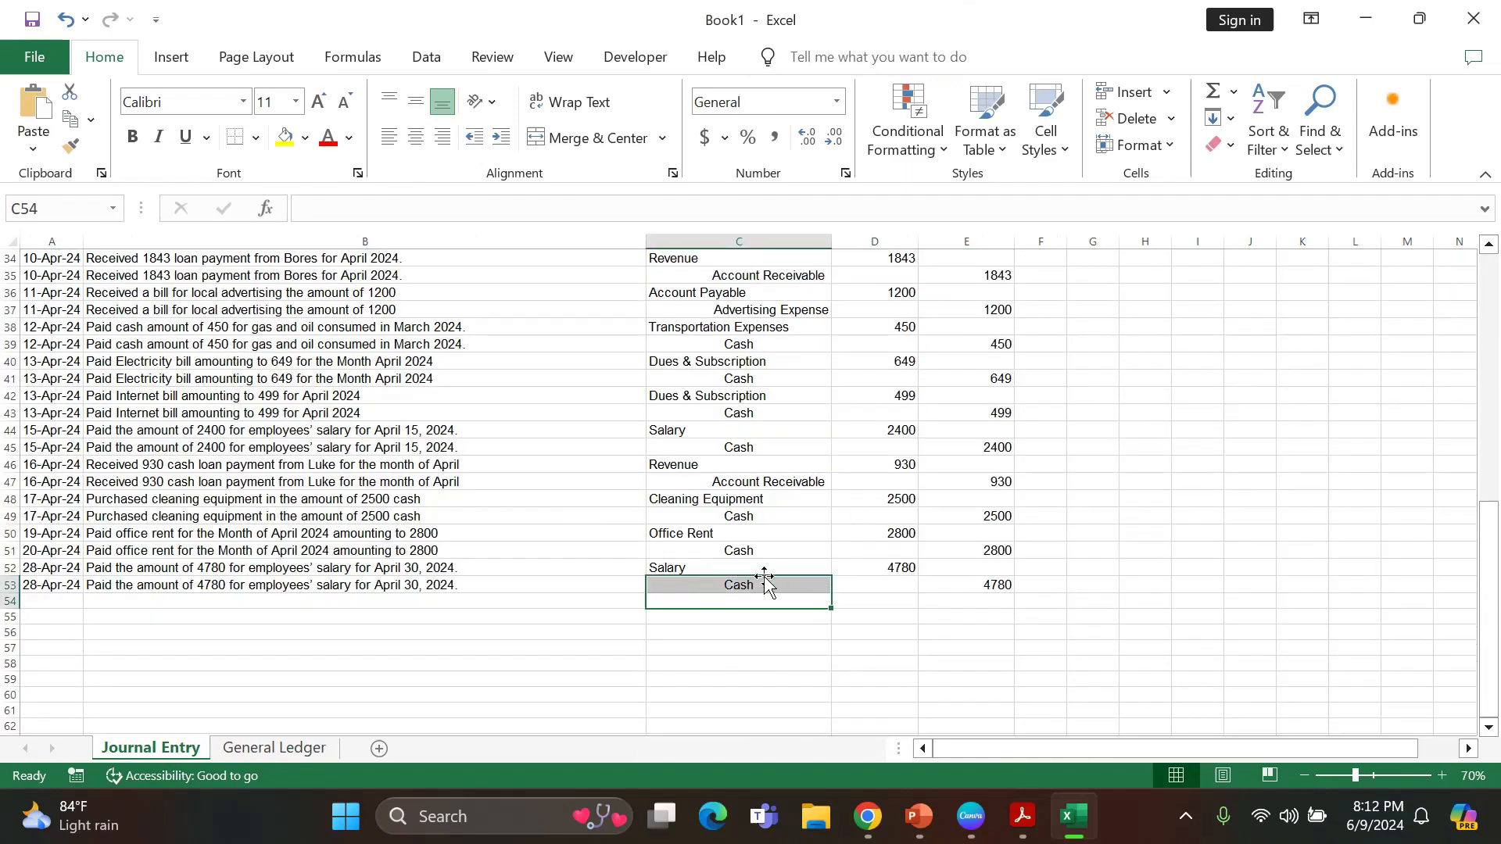
scroll(781, 583, "up", 5)
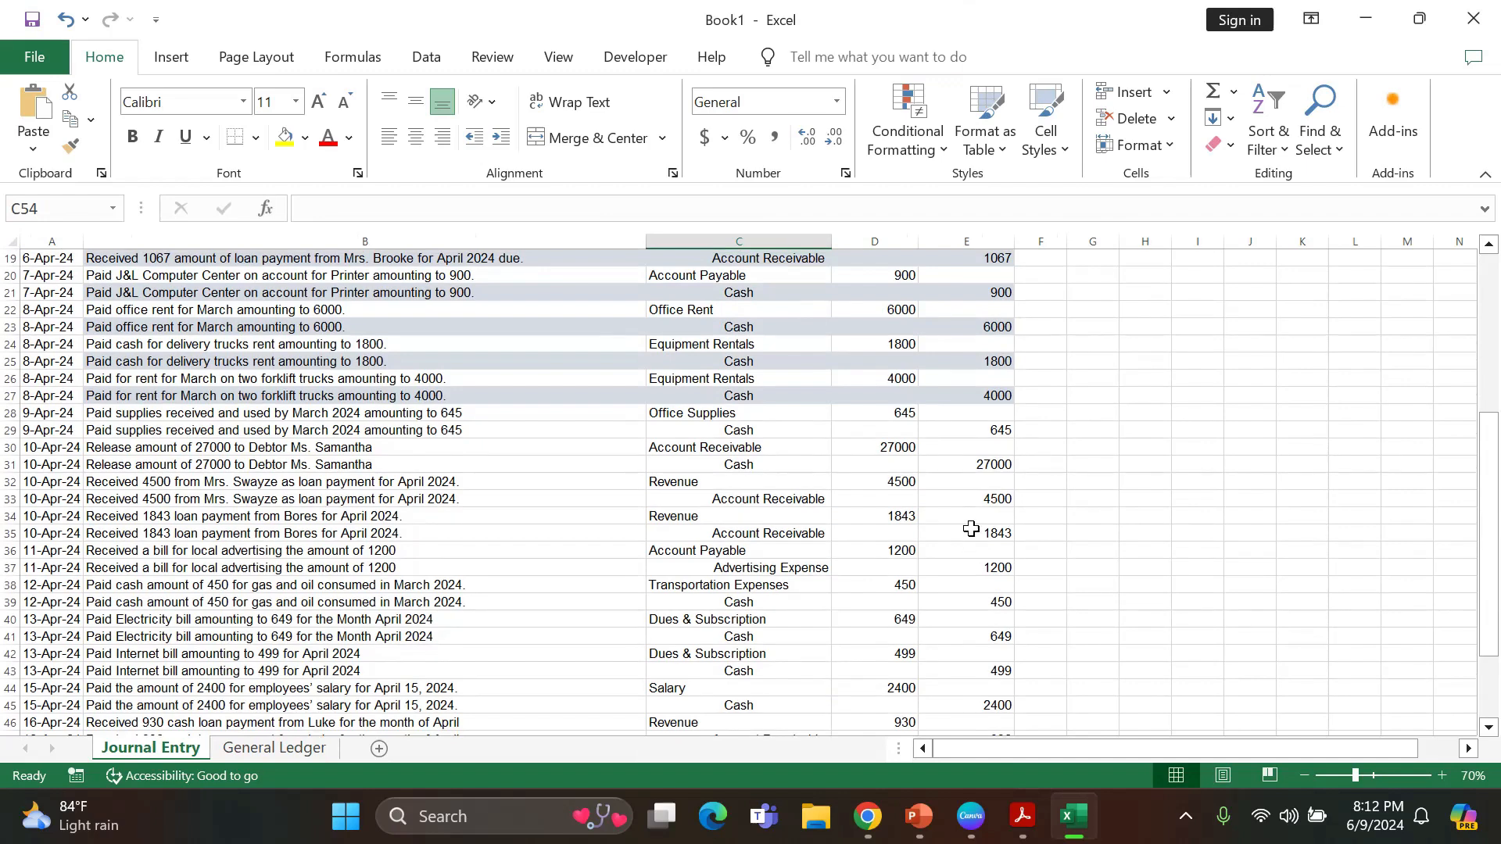
scroll(971, 529, "up", 4)
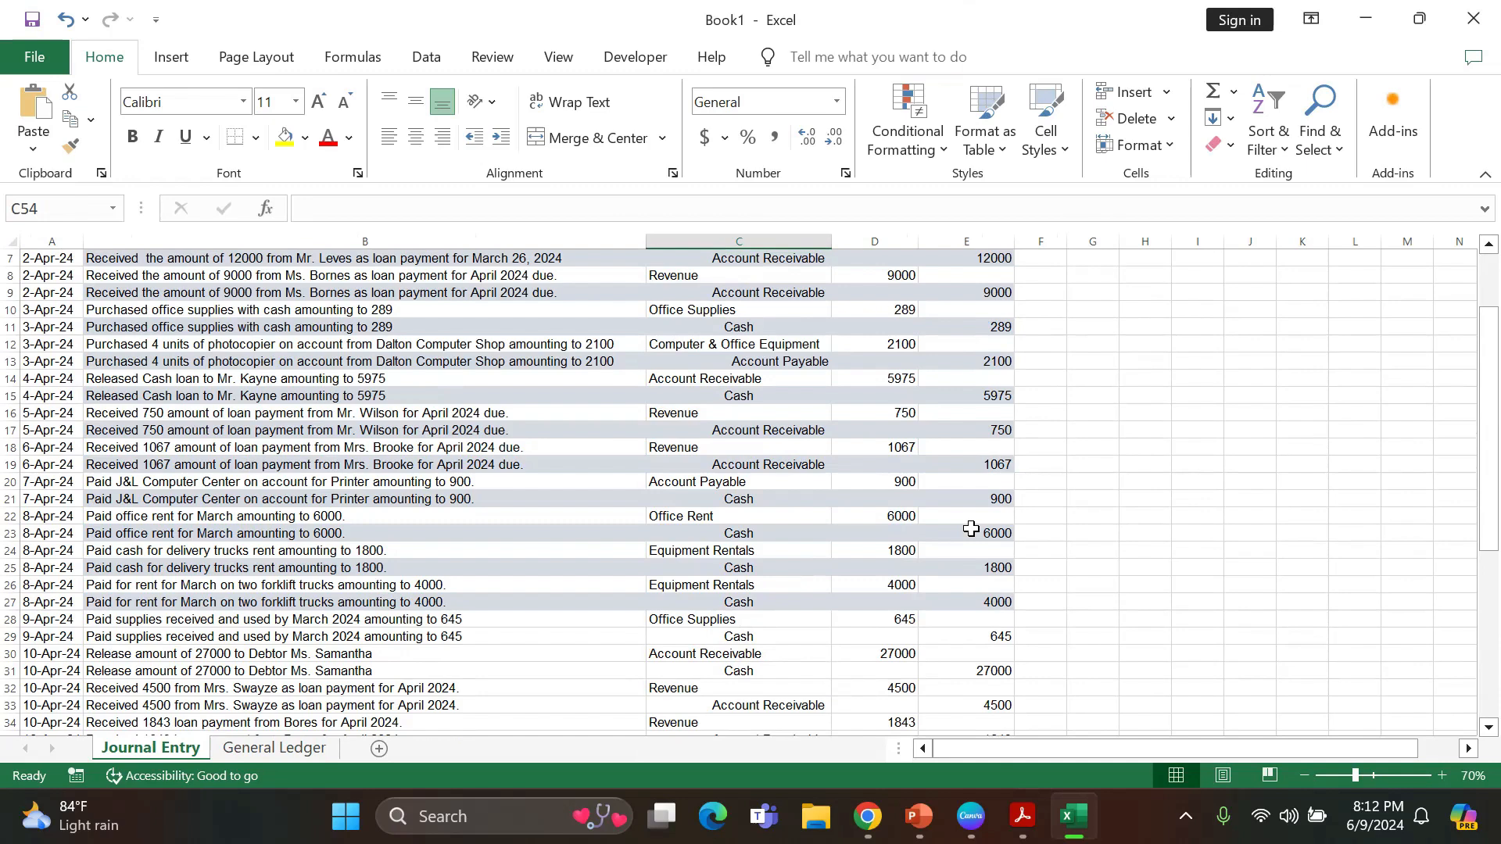
scroll(971, 529, "down", 3)
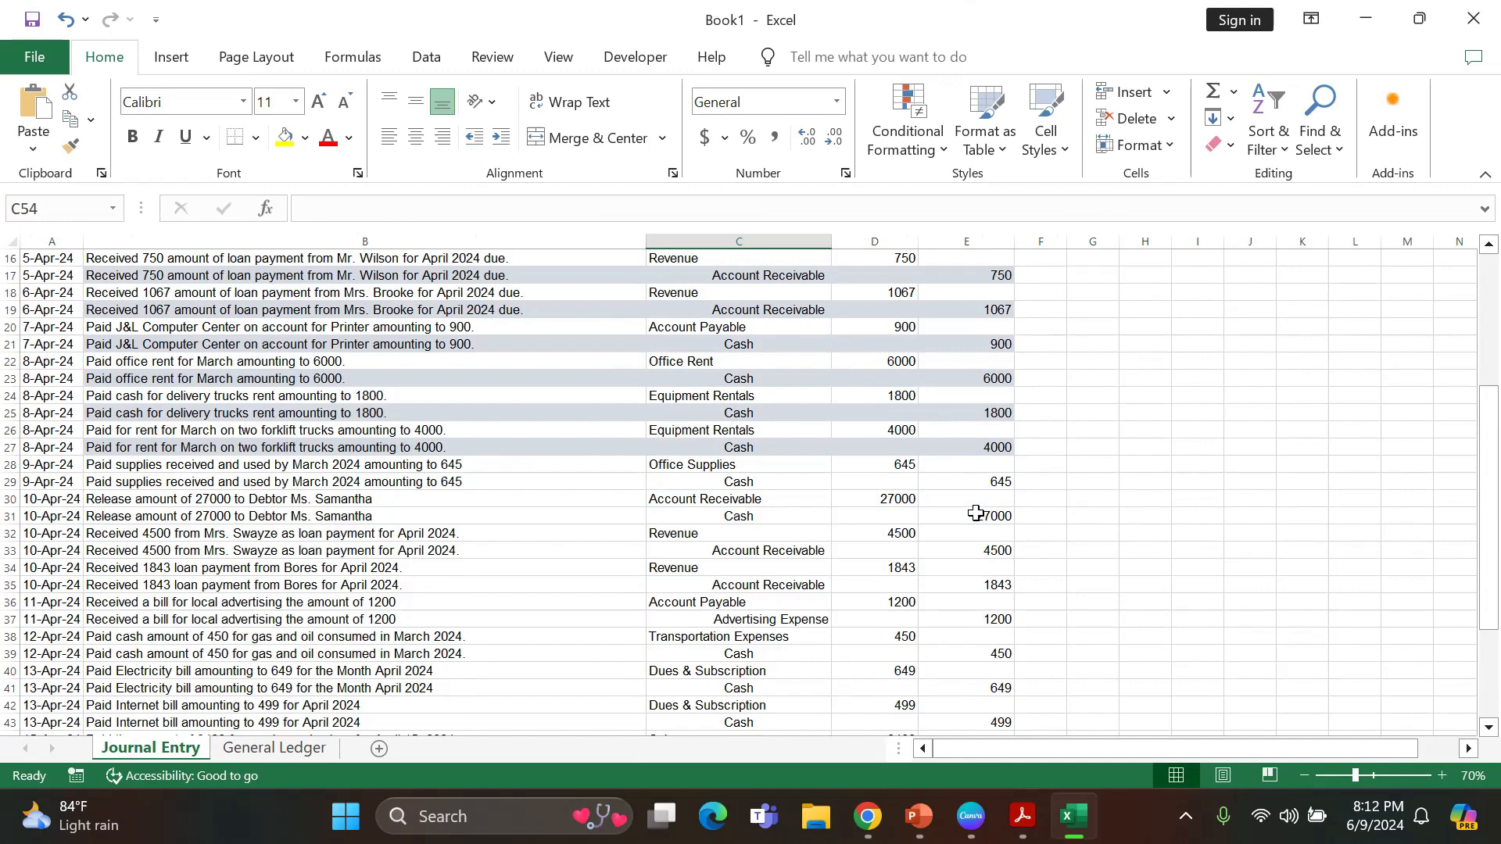
left_click(261, 748)
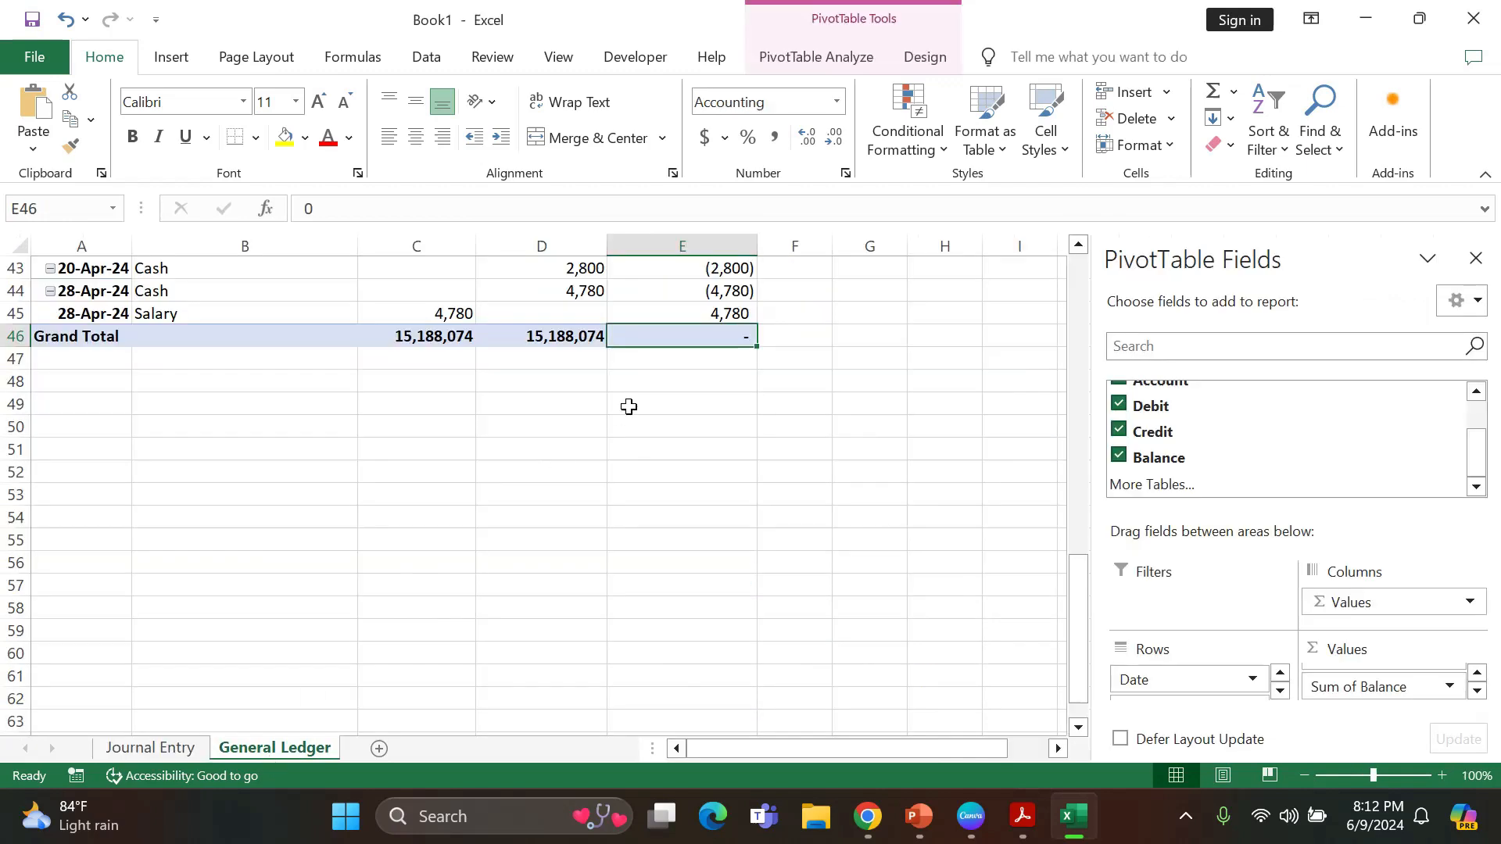
Review the general ledger's Account, Sum of Debit, Sum of Credit and Sum of Balance headers and its rows through the 28-Apr-24 entries.
scroll(630, 406, "up", 5)
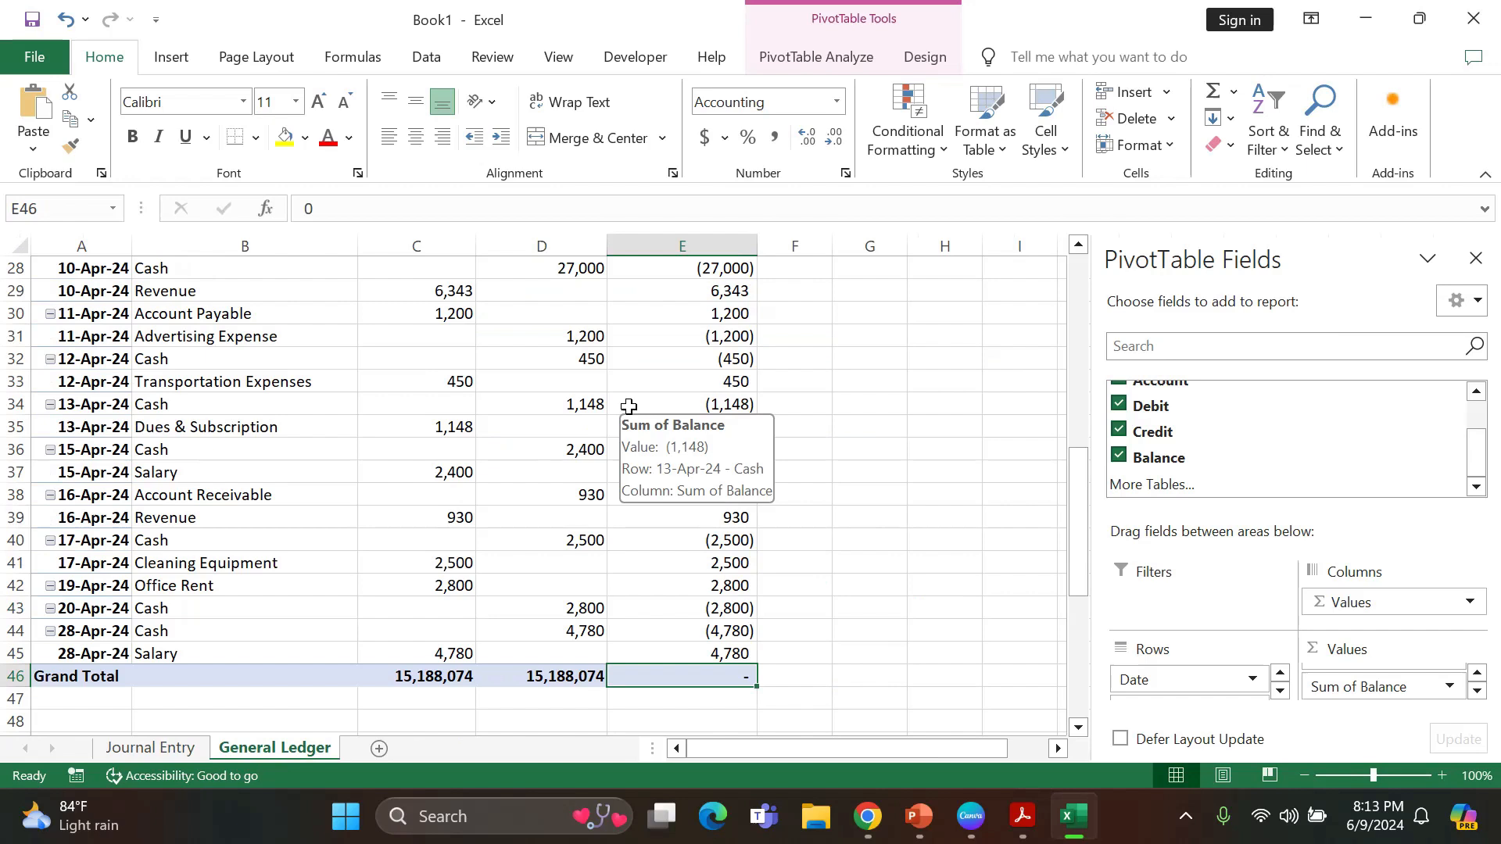
left_click(938, 469)
scroll(784, 439, "up", 9)
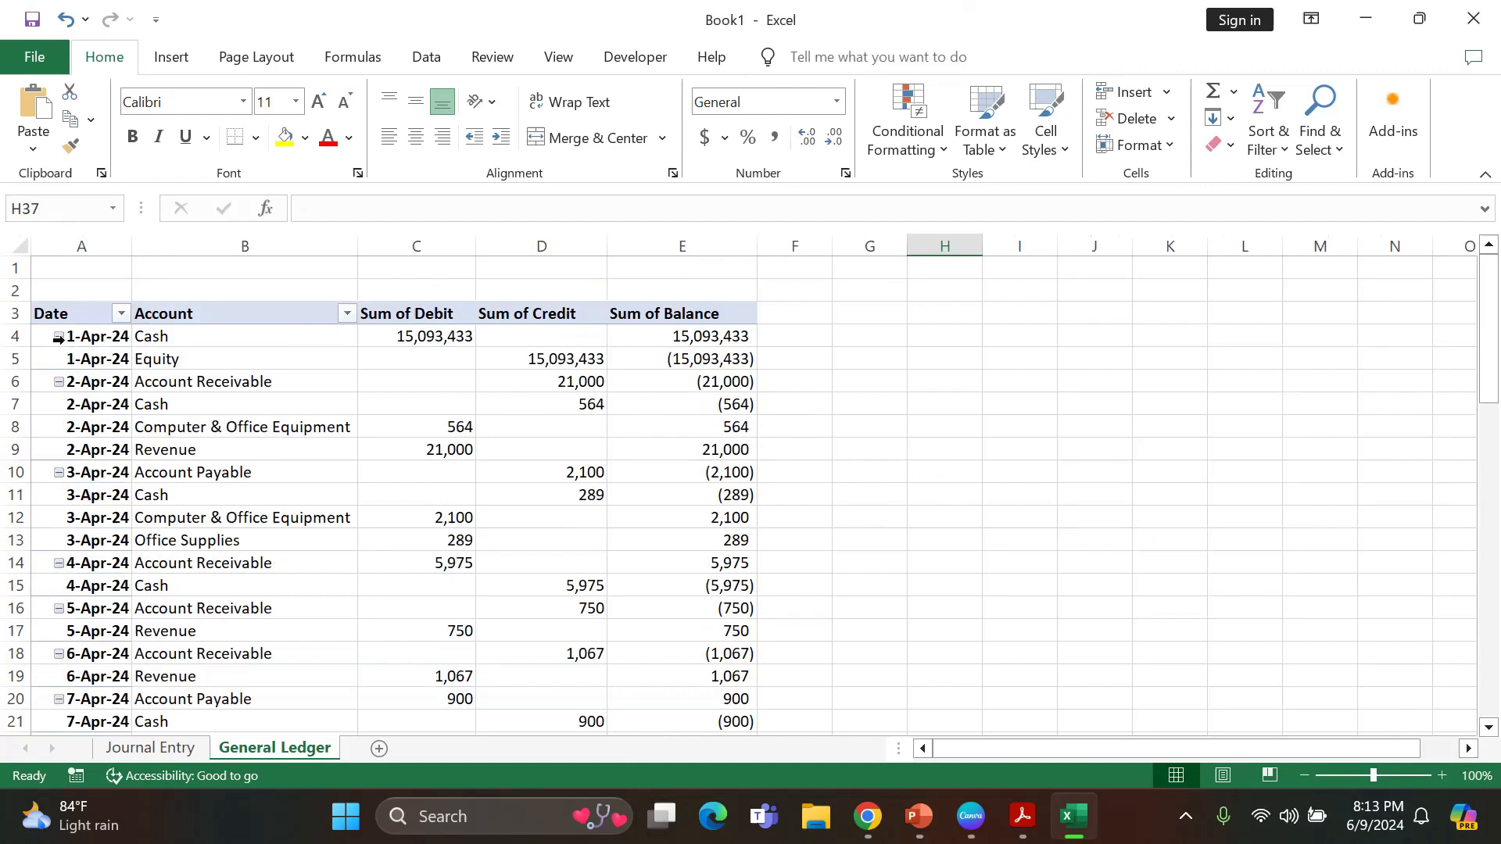
left_click(204, 313)
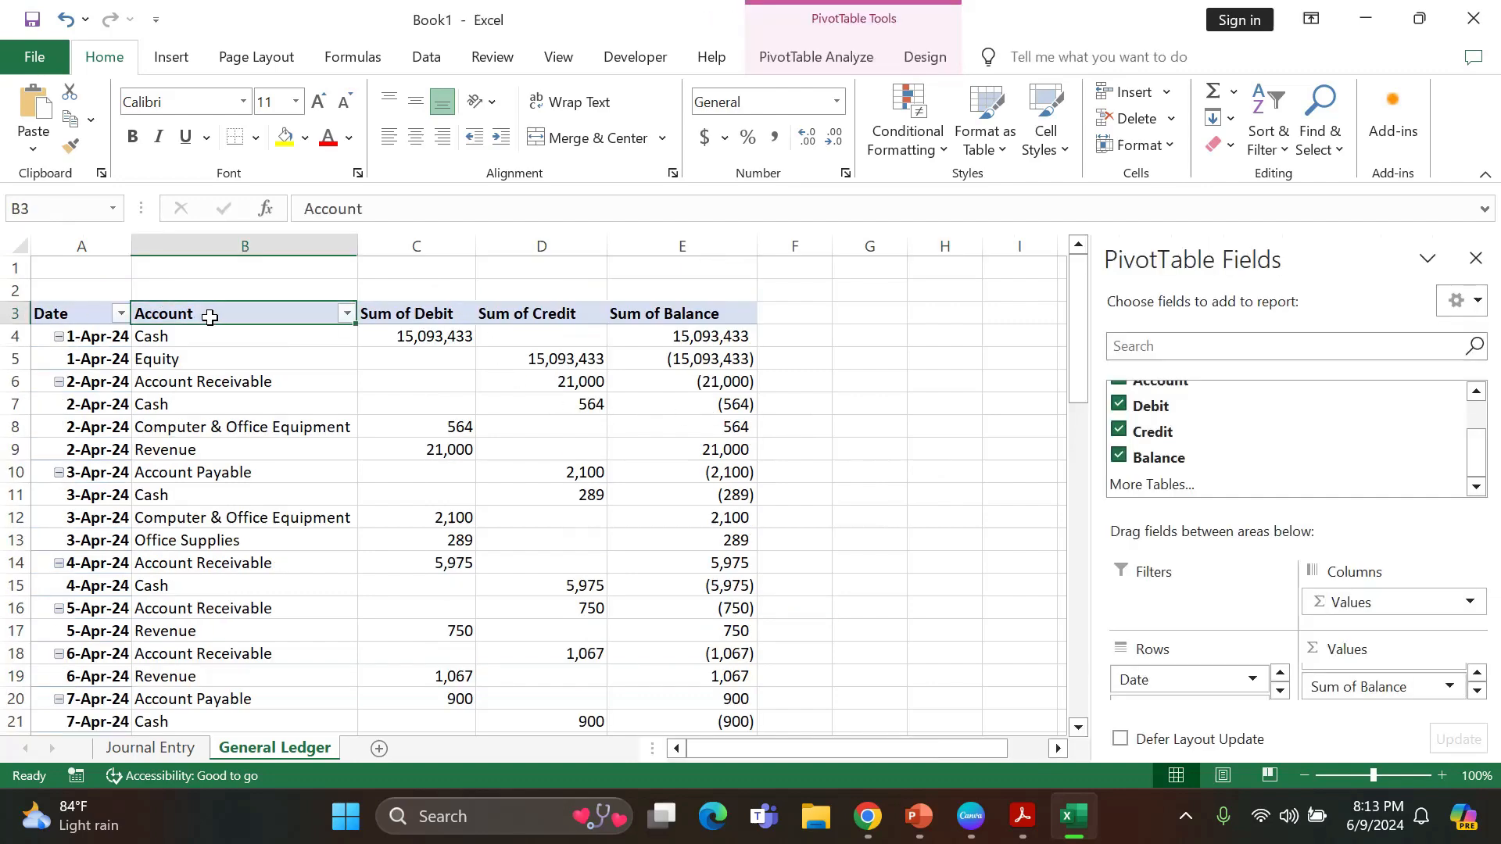
left_click(430, 313)
left_click(544, 314)
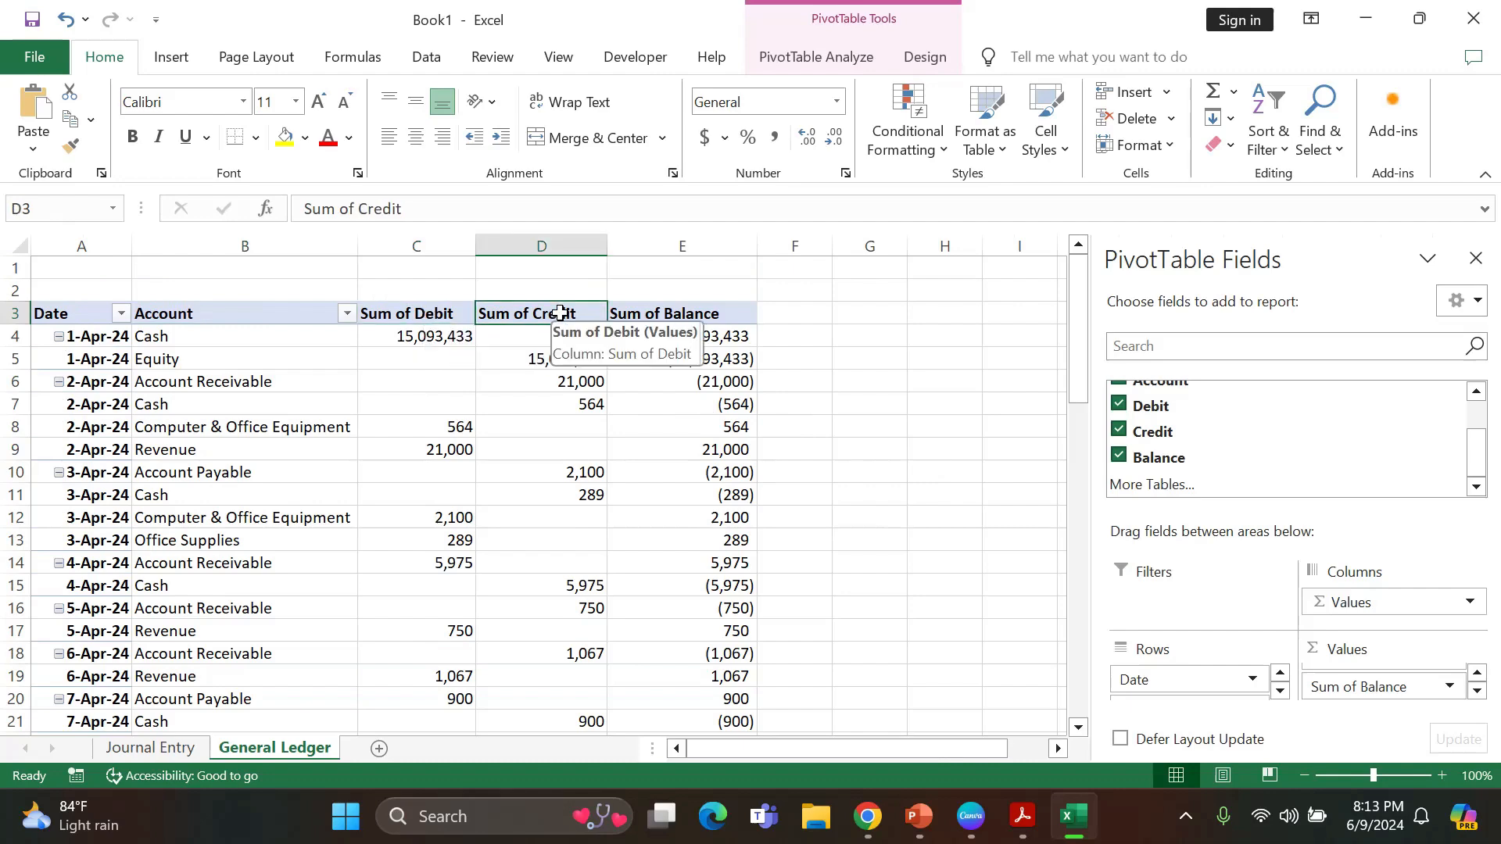
left_click(684, 311)
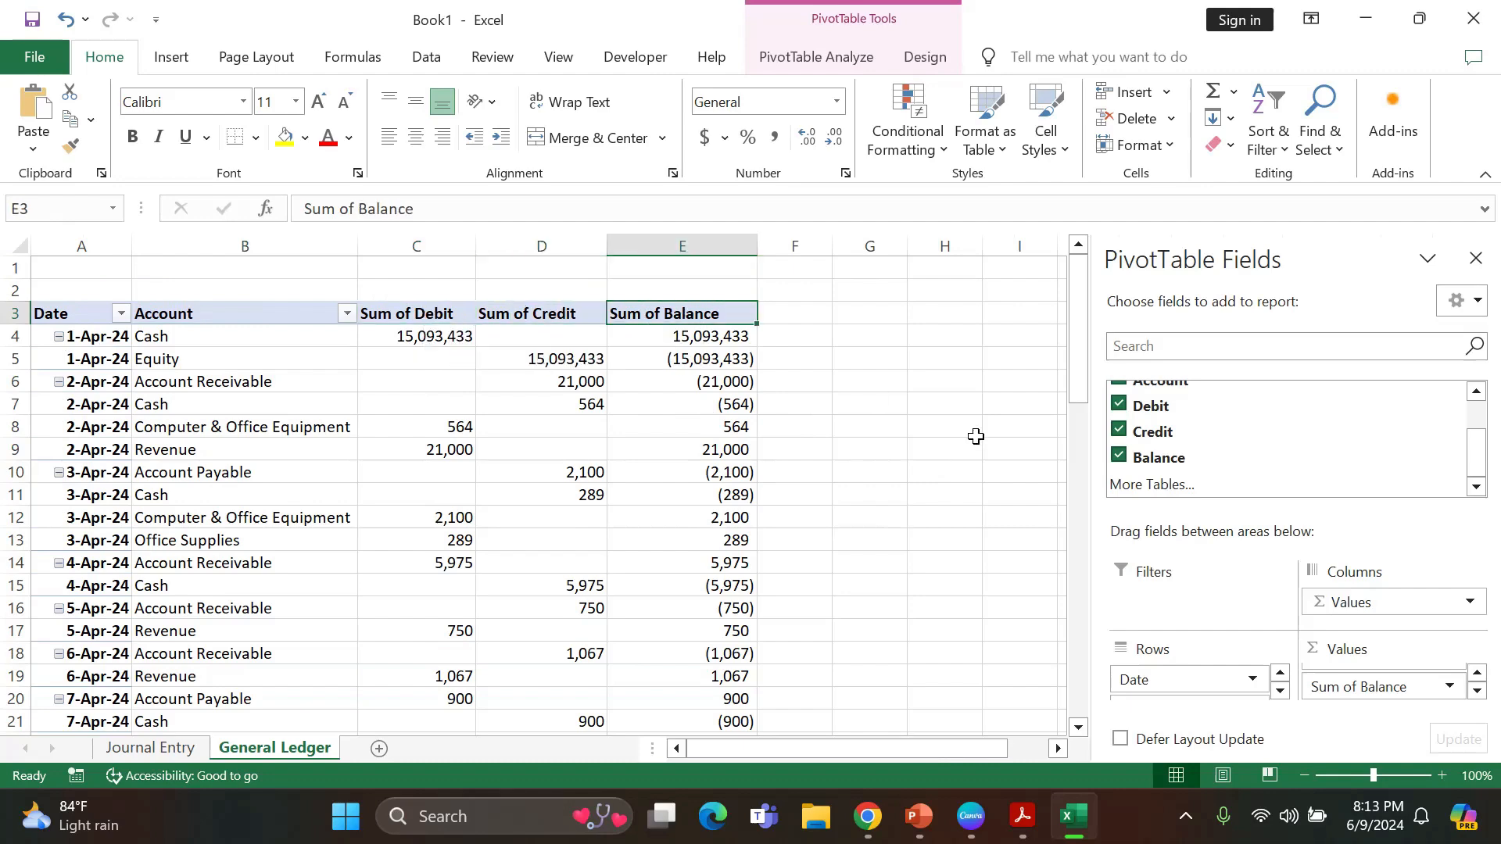
scroll(976, 436, "down", 14)
scroll(969, 431, "up", 6)
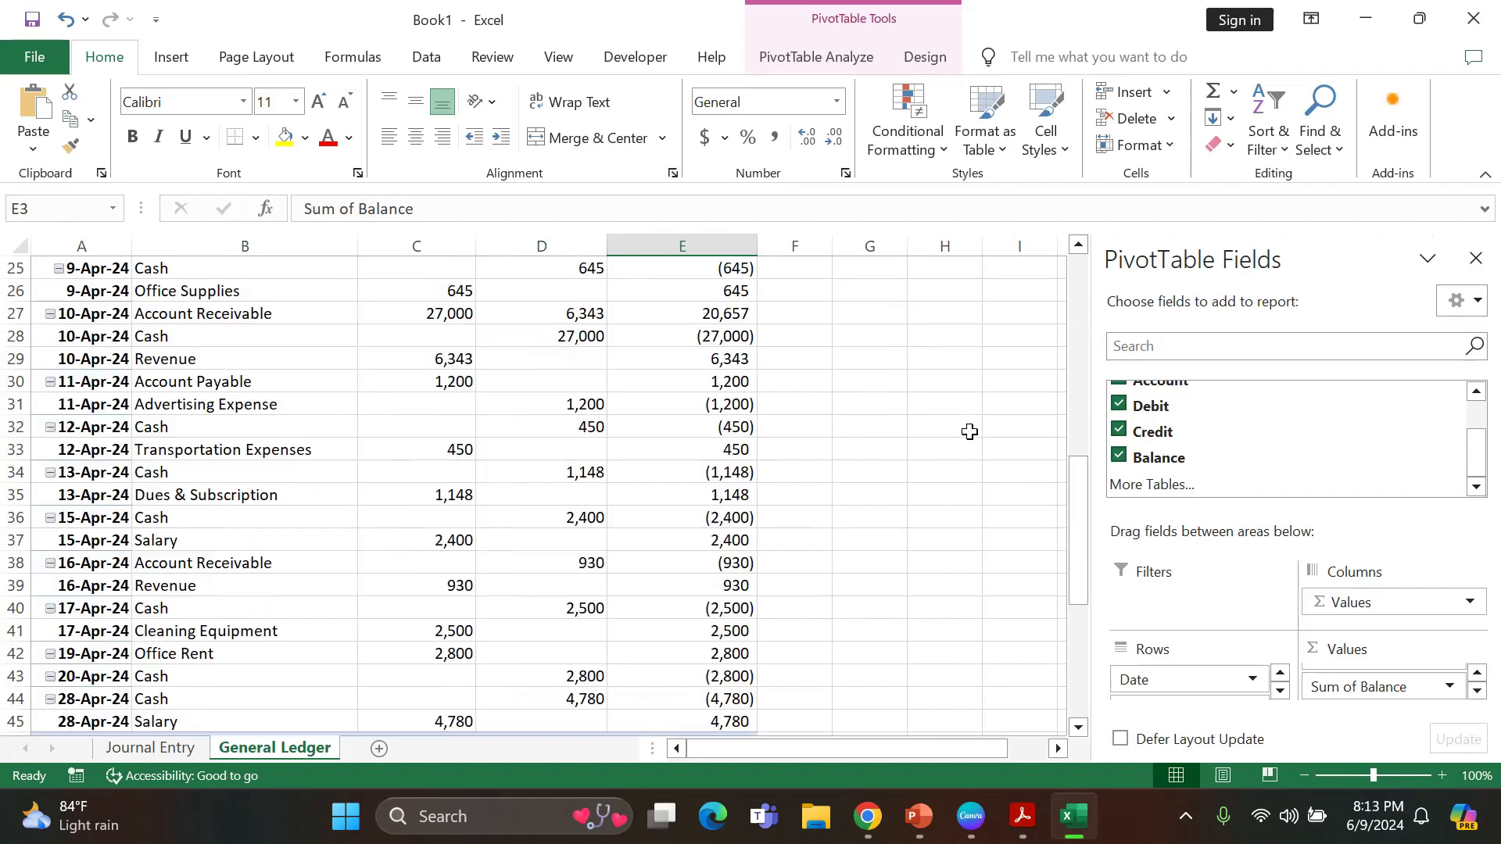
scroll(965, 430, "up", 8)
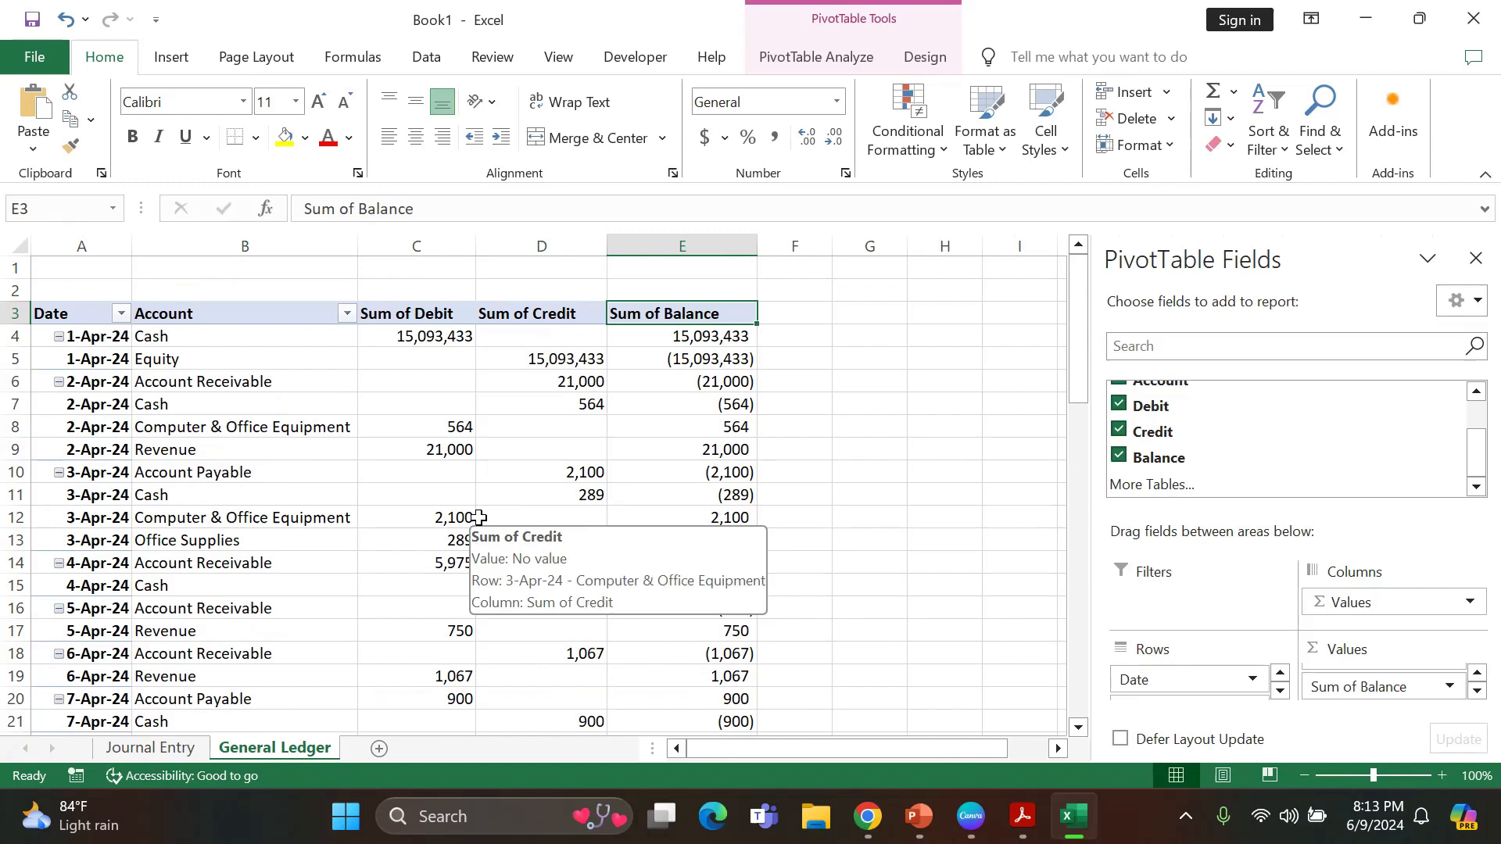
Slightly widen the Sum of Credit and Sum of Debit columns of the general ledger.
left_click_drag(607, 243, 617, 242)
left_click_drag(476, 242, 487, 240)
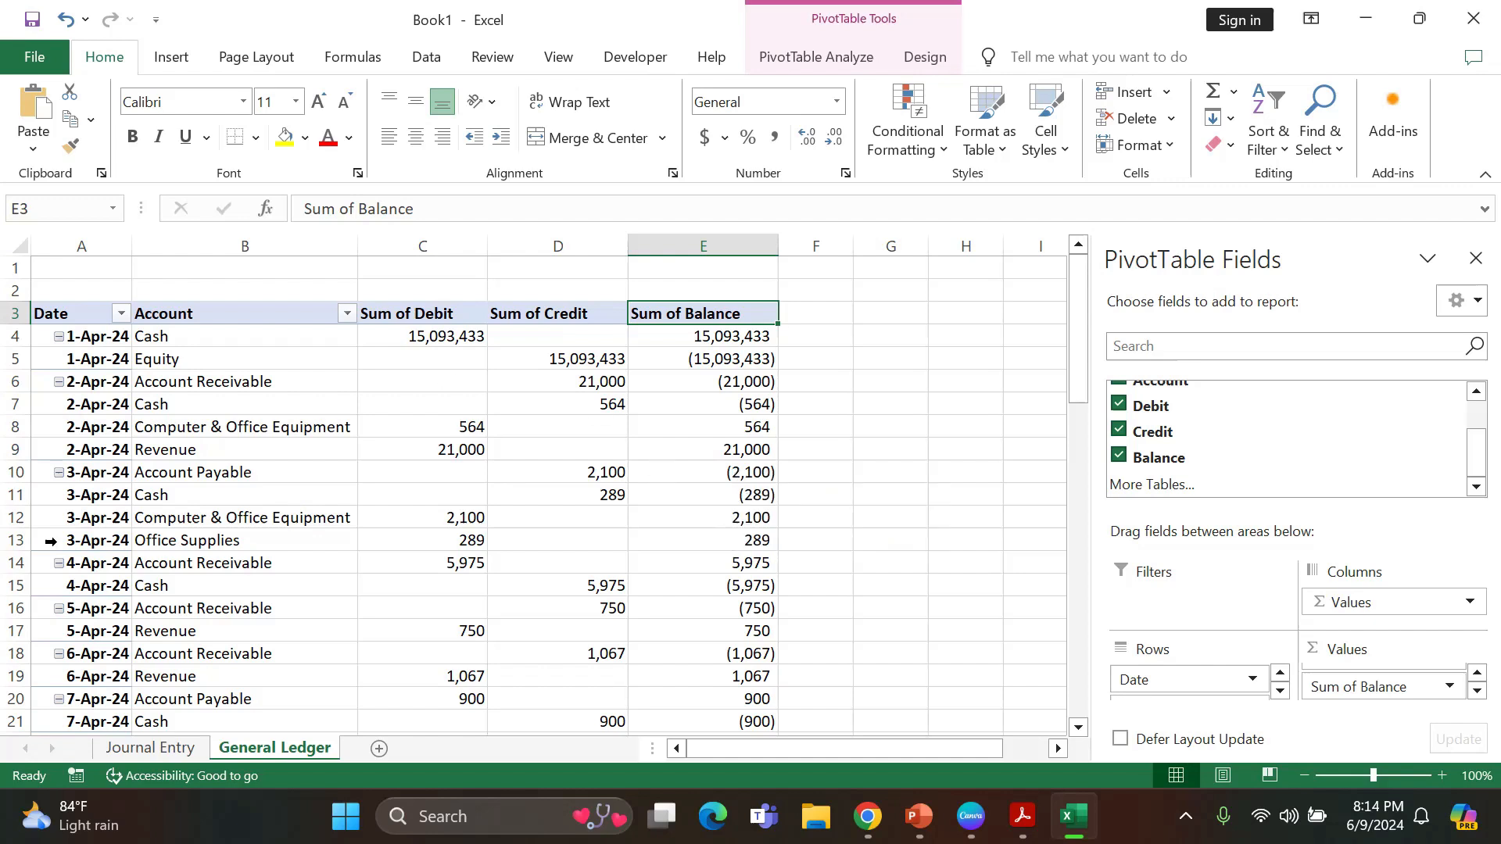
left_click_drag(56, 313, 797, 435)
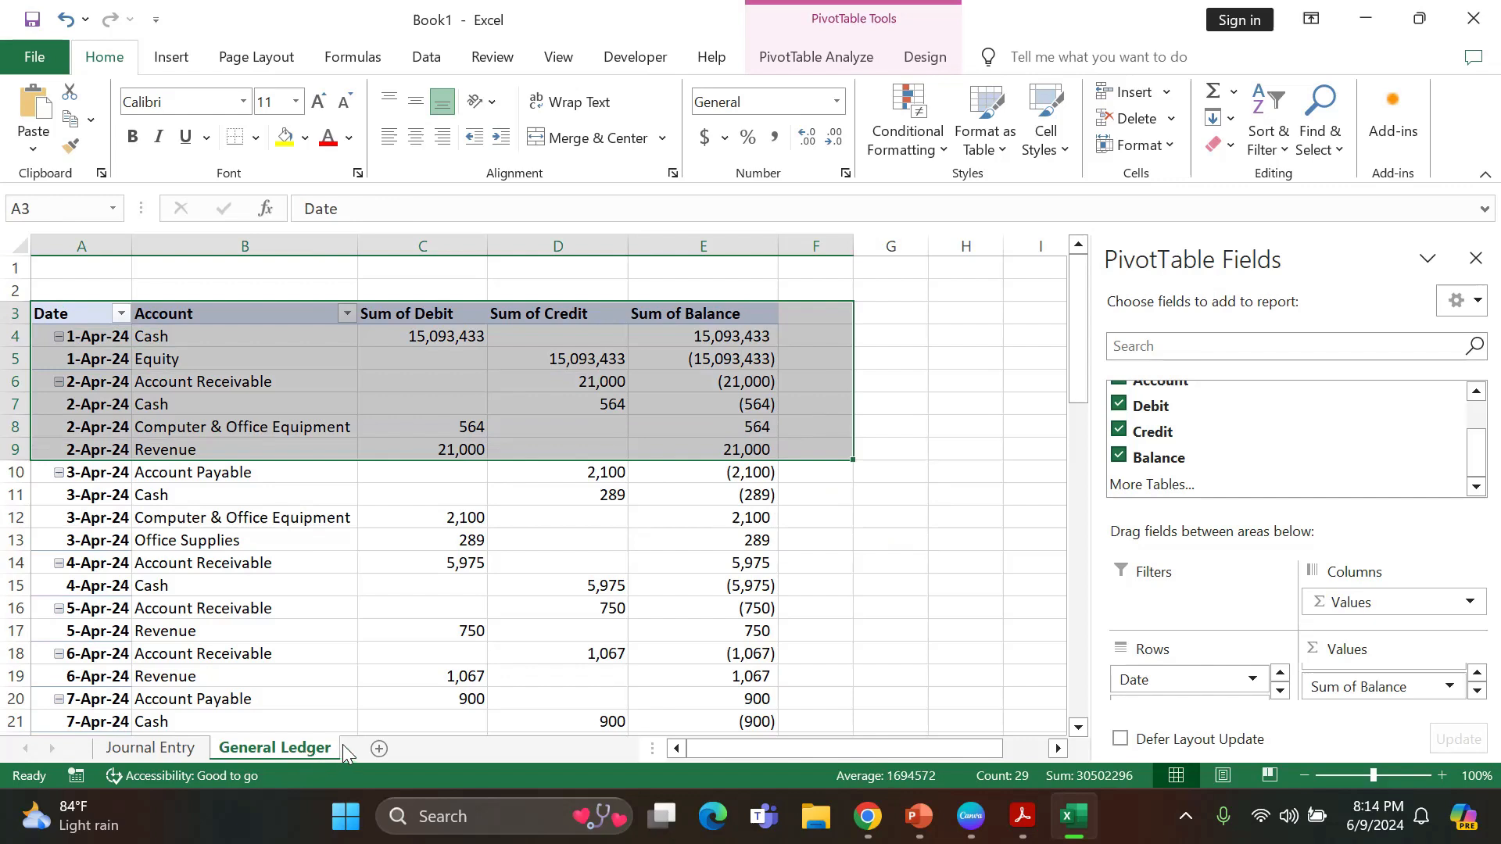
left_click(435, 590)
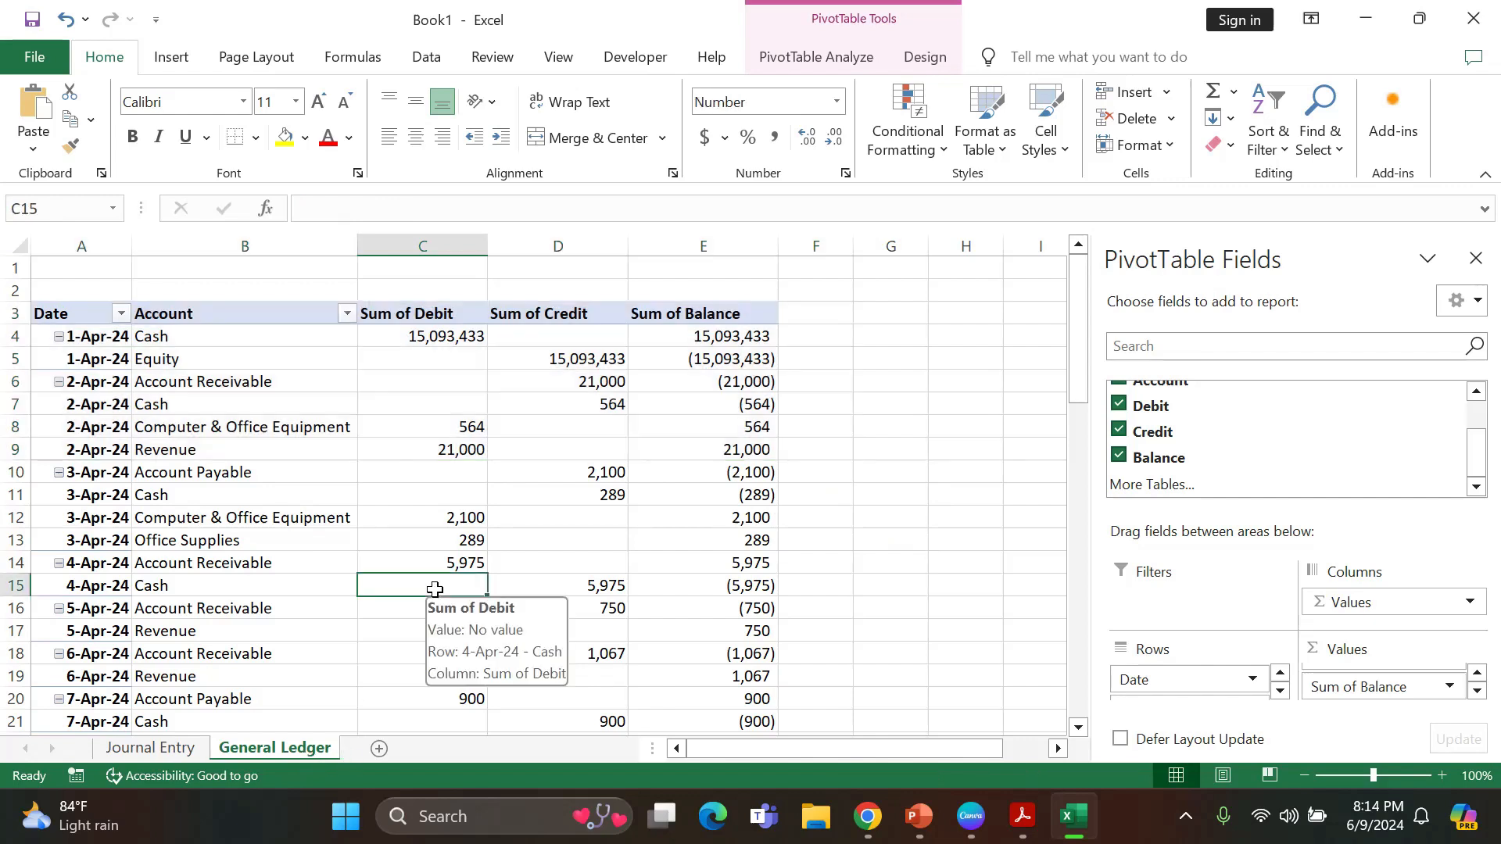